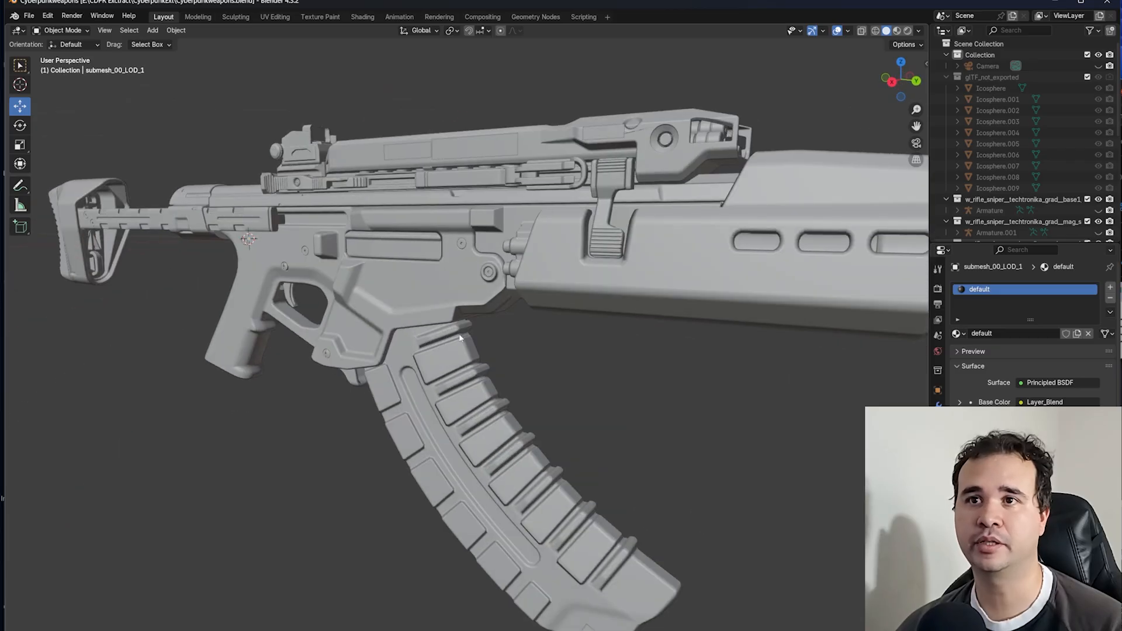
- Examine the overall shape of the assembled rifle, including its stock, magazine and barrel, from several angles
{"action": "scroll", "coordinate": [405, 297], "scroll_direction": "down", "scroll_amount": 4}
{"action": "middle_click_drag", "start_coordinate": [541, 354], "coordinate": [612, 304]}
{"action": "scroll", "coordinate": [420, 294], "scroll_direction": "up", "scroll_amount": 4}
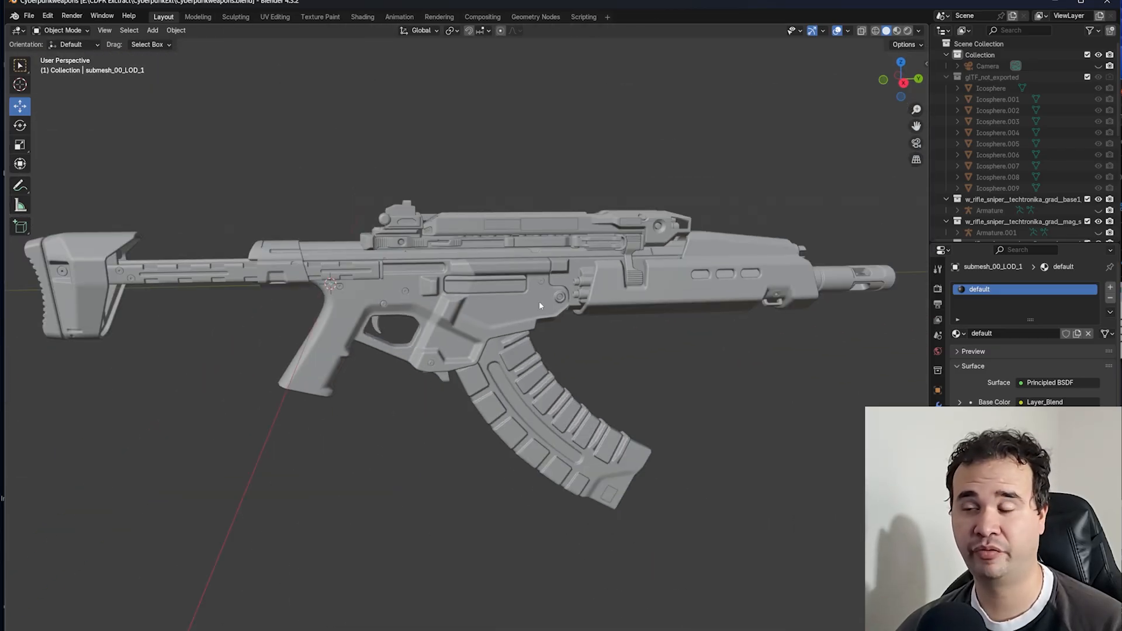
{"action": "middle_click_drag", "start_coordinate": [525, 300], "coordinate": [430, 317]}
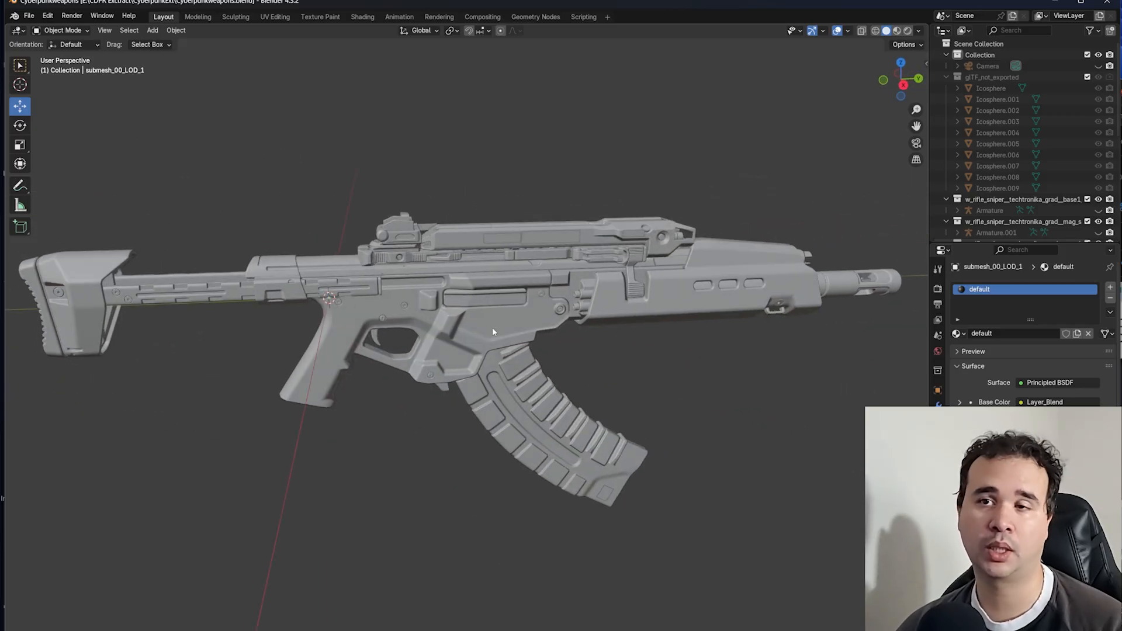
{"action": "middle_click_drag", "start_coordinate": [493, 332], "coordinate": [484, 389], "text": "shift"}
{"action": "scroll", "coordinate": [500, 359], "scroll_direction": "down", "scroll_amount": 2}
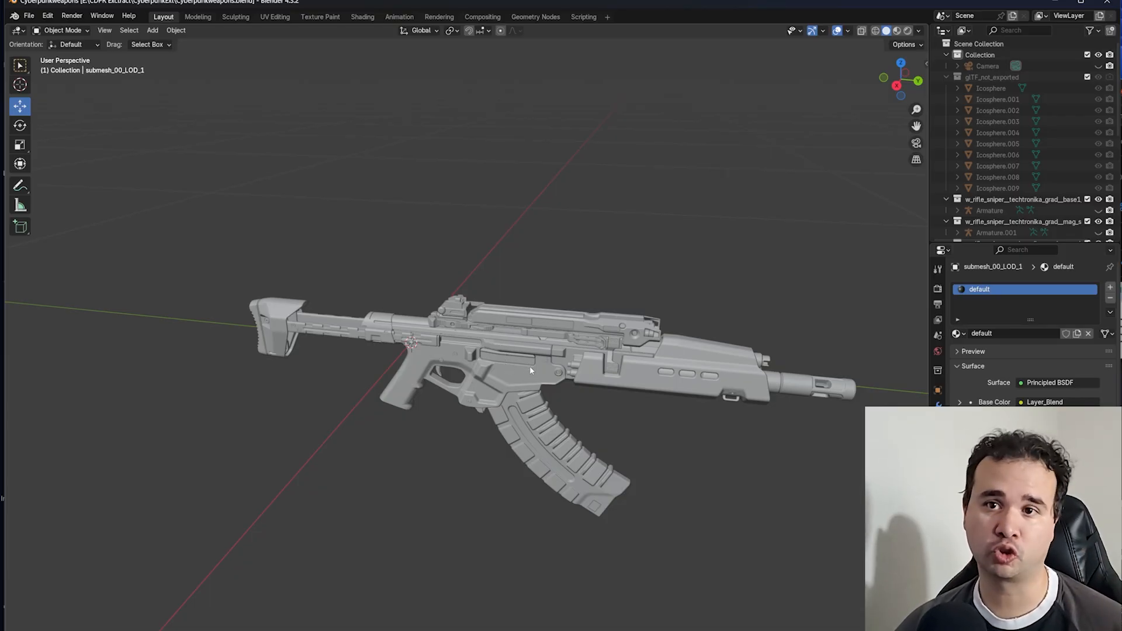
{"action": "scroll", "coordinate": [528, 357], "scroll_direction": "up", "scroll_amount": 1}
{"action": "scroll", "coordinate": [528, 358], "scroll_direction": "up", "scroll_amount": 2}
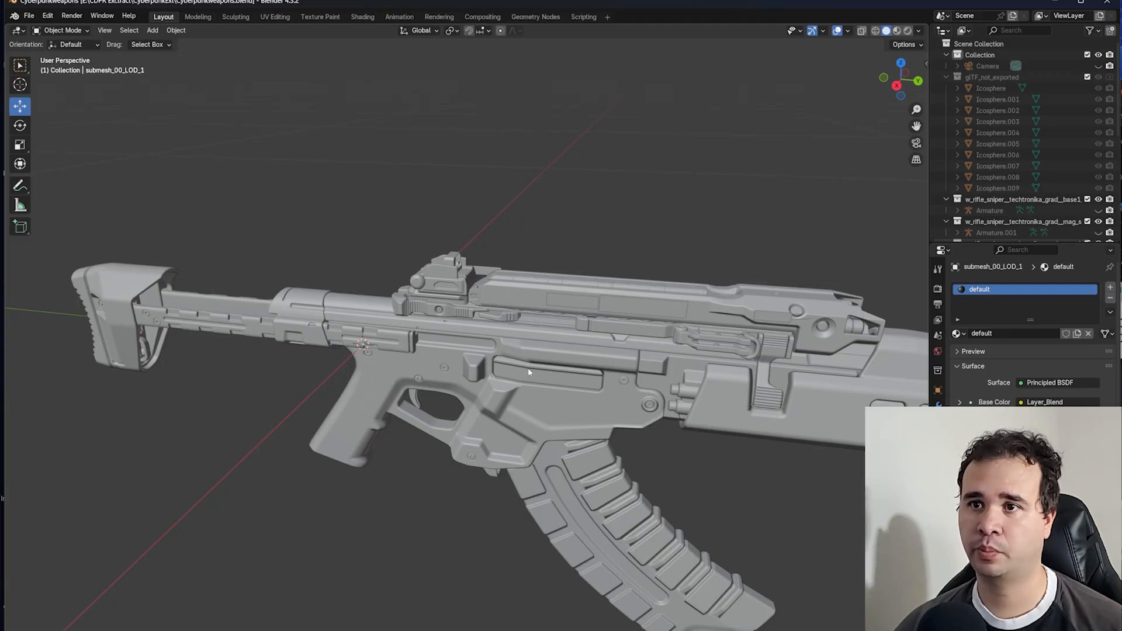
- Examine the rifle's receiver, pistol grip, trigger area and screws up close in solid shading
{"action": "middle_click_drag", "start_coordinate": [528, 371], "coordinate": [614, 327]}
{"action": "scroll", "coordinate": [579, 347], "scroll_direction": "up", "scroll_amount": 4}
{"action": "scroll", "coordinate": [549, 354], "scroll_direction": "down", "scroll_amount": 4}
{"action": "scroll", "coordinate": [614, 328], "scroll_direction": "up", "scroll_amount": 6}
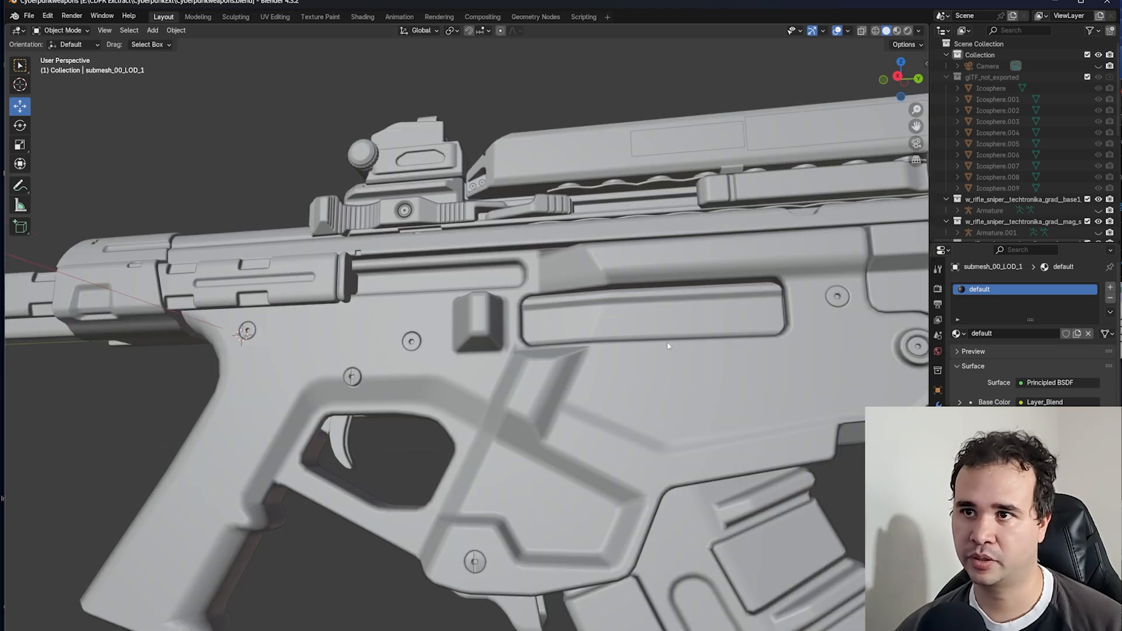
{"action": "middle_click_drag", "start_coordinate": [402, 347], "coordinate": [542, 391]}
{"action": "scroll", "coordinate": [636, 466], "scroll_direction": "up", "scroll_amount": 4}
{"action": "scroll", "coordinate": [543, 391], "scroll_direction": "up", "scroll_amount": 2}
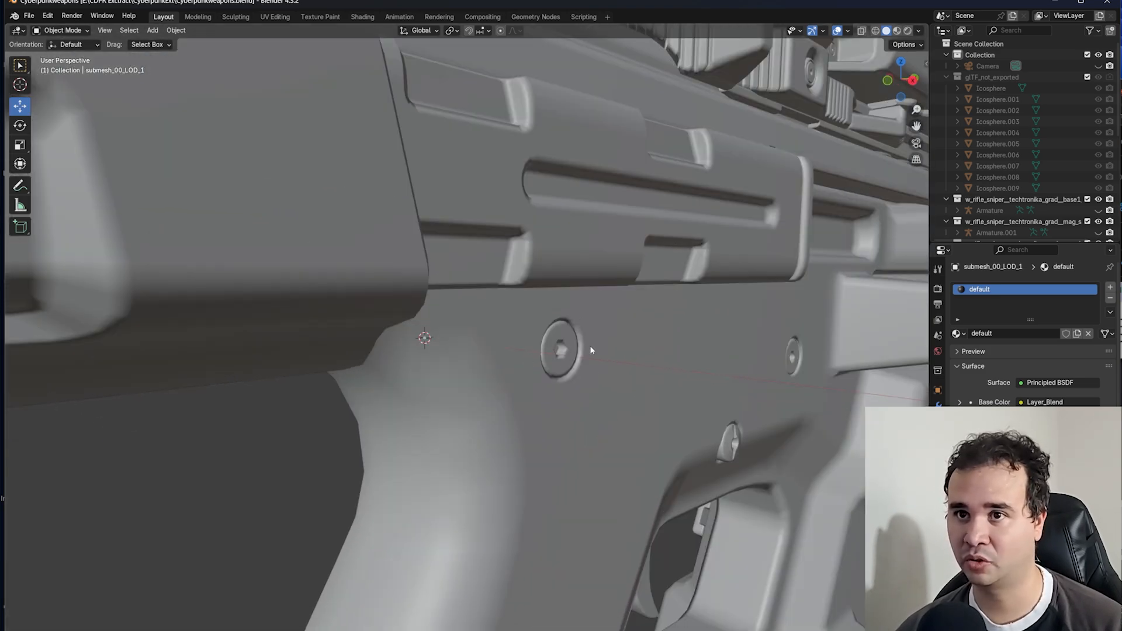
{"action": "middle_click_drag", "start_coordinate": [613, 354], "coordinate": [526, 352]}
{"action": "scroll", "coordinate": [389, 354], "scroll_direction": "down", "scroll_amount": 4}
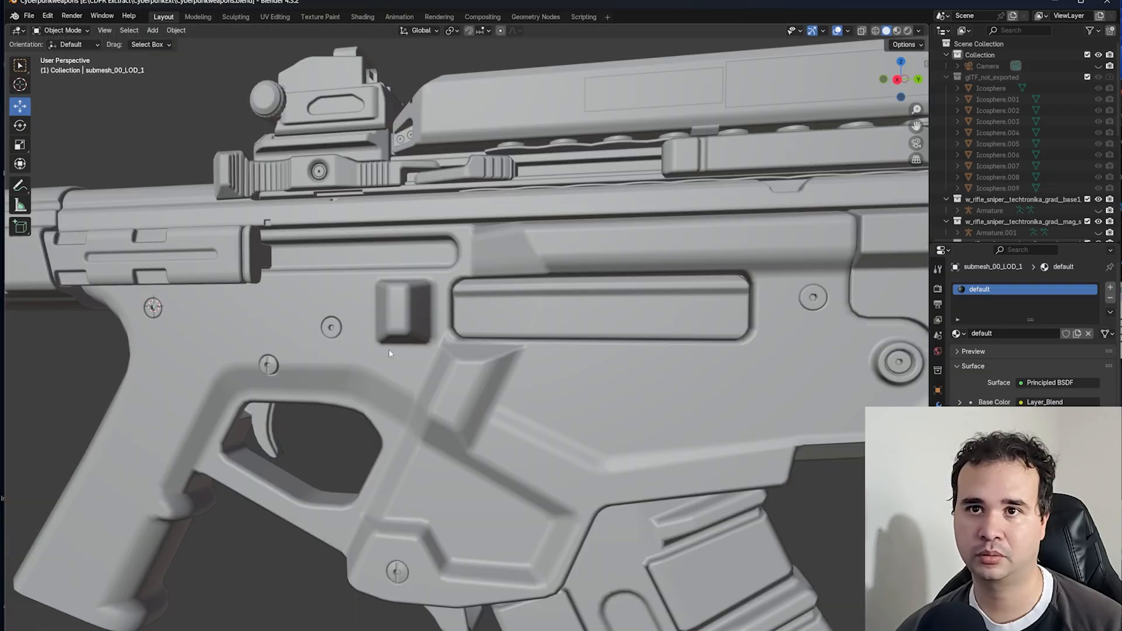
{"action": "middle_click_drag", "start_coordinate": [298, 353], "coordinate": [527, 348], "text": "shift"}
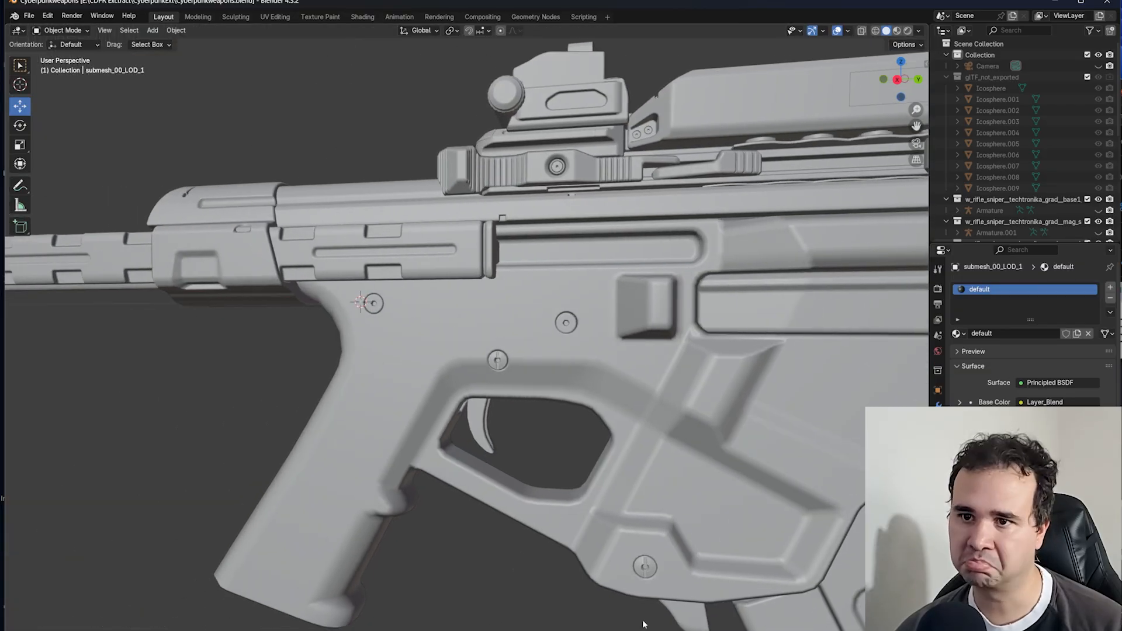
- Inspect the ribbed clamp and latch joining the upper attachment to the handguard
{"action": "scroll", "coordinate": [670, 415], "scroll_direction": "down", "scroll_amount": 3}
{"action": "middle_click_drag", "start_coordinate": [670, 414], "coordinate": [543, 422], "text": "shift"}
{"action": "scroll", "coordinate": [672, 449], "scroll_direction": "up", "scroll_amount": 5}
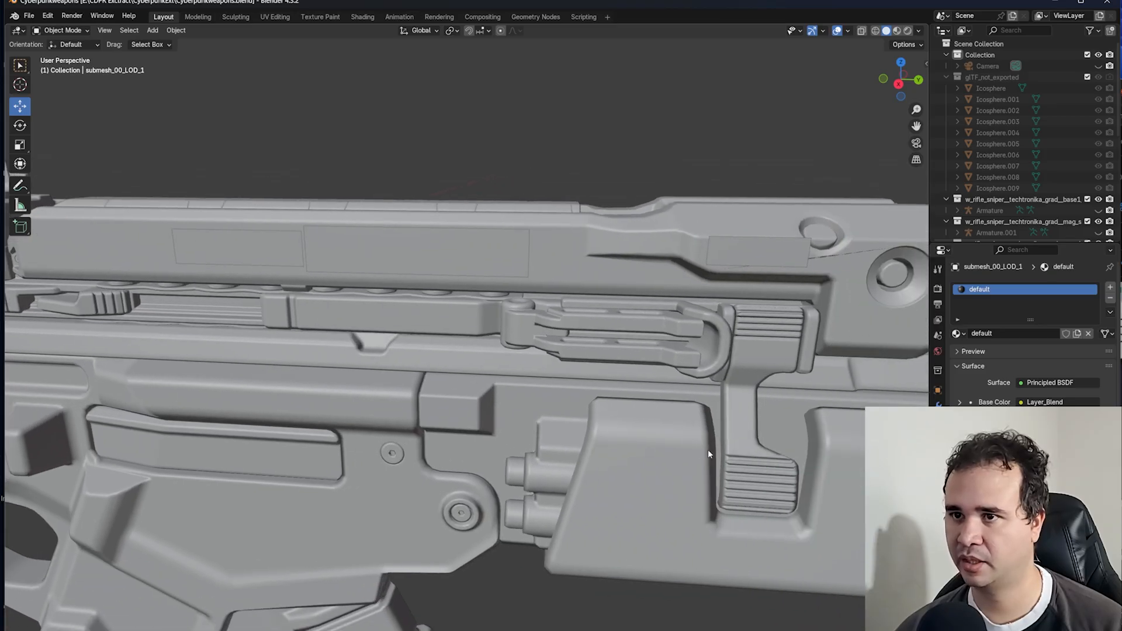
{"action": "scroll", "coordinate": [672, 450], "scroll_direction": "up", "scroll_amount": 3}
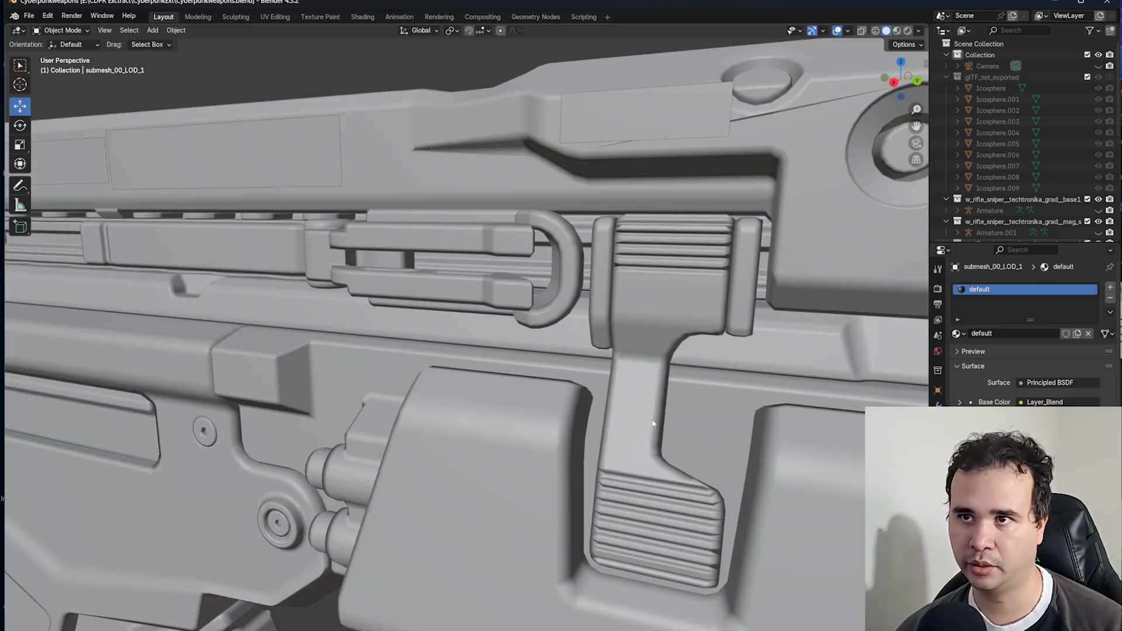
{"action": "scroll", "coordinate": [654, 423], "scroll_direction": "down", "scroll_amount": 6}
{"action": "middle_click_drag", "start_coordinate": [654, 424], "coordinate": [578, 402]}
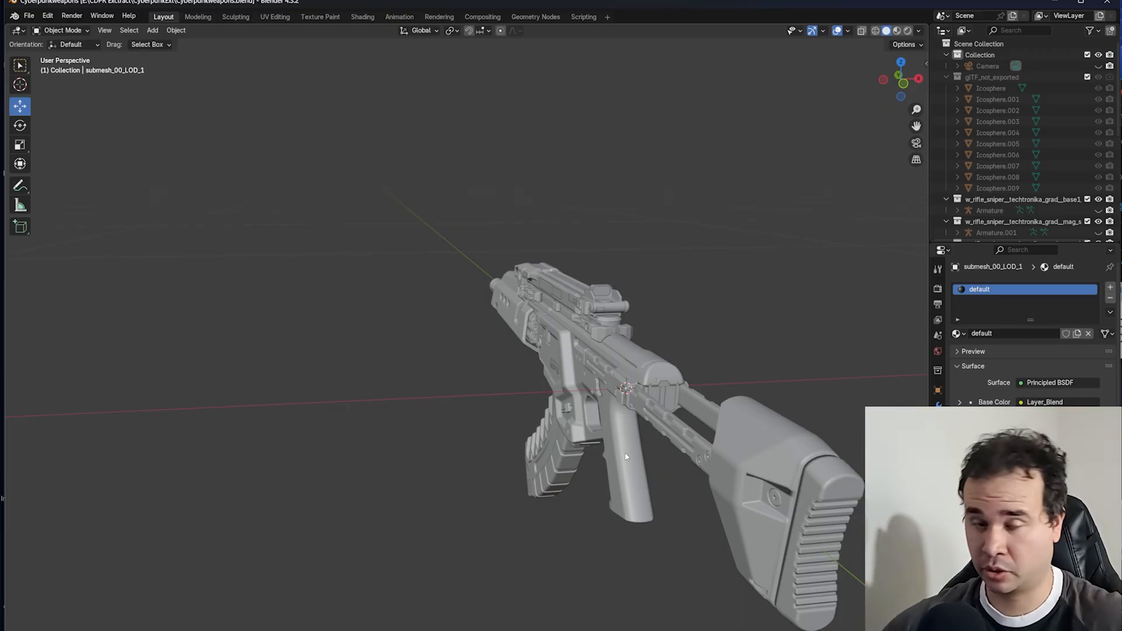
- Examine the wireframe topology of the grip, handguard and magazine across the whole rifle
{"action": "middle_click_drag", "start_coordinate": [626, 457], "coordinate": [605, 348]}
{"action": "scroll", "coordinate": [490, 279], "scroll_direction": "up", "scroll_amount": 2}
{"action": "middle_click_drag", "start_coordinate": [490, 279], "coordinate": [437, 359]}
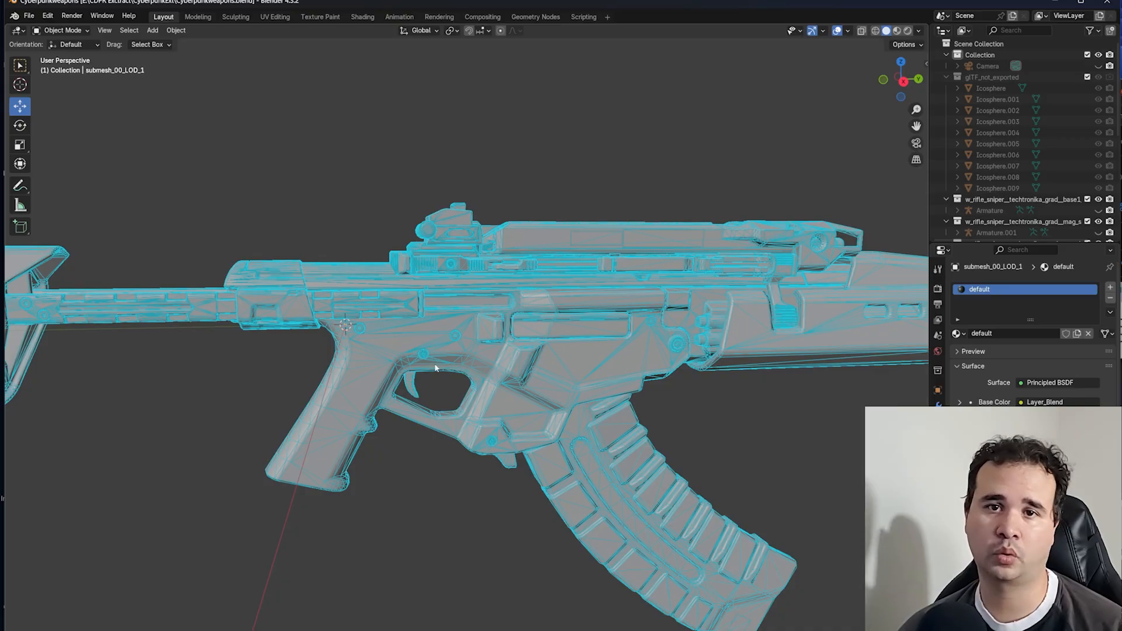
{"action": "scroll", "coordinate": [436, 368], "scroll_direction": "up", "scroll_amount": 6}
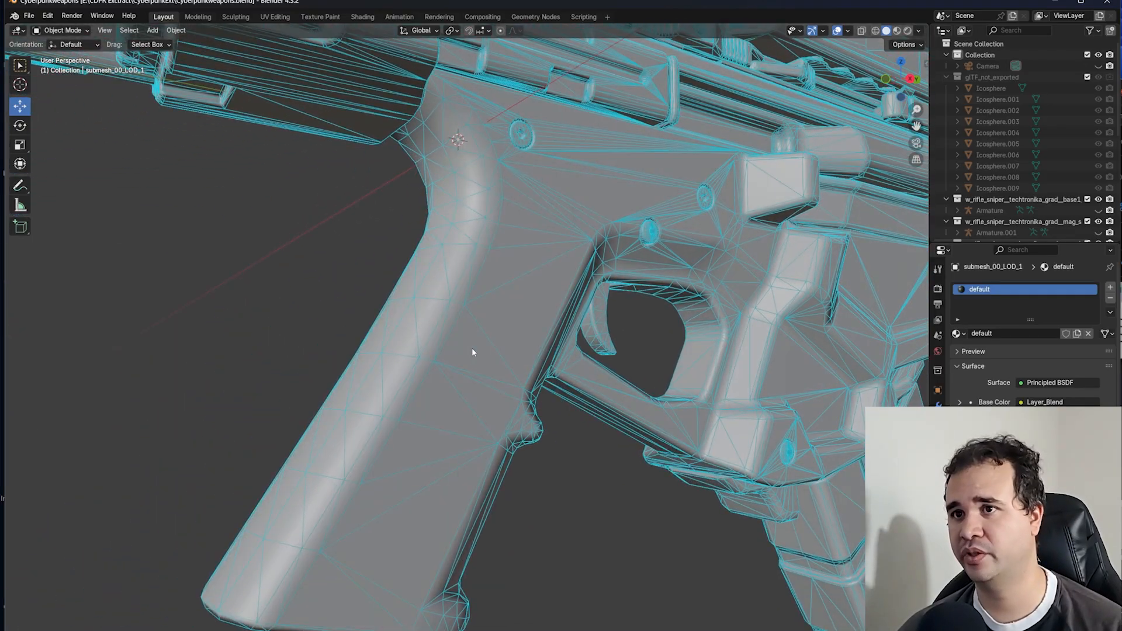
{"action": "scroll", "coordinate": [472, 352], "scroll_direction": "down", "scroll_amount": 8}
{"action": "middle_click_drag", "start_coordinate": [459, 346], "coordinate": [627, 347]}
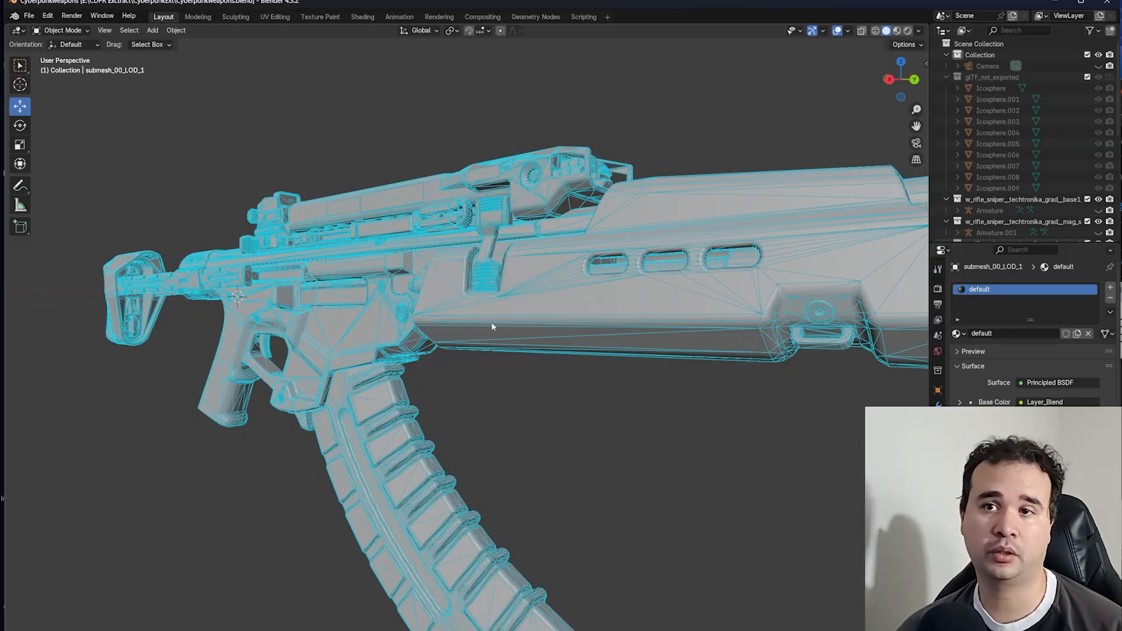
{"action": "scroll", "coordinate": [477, 363], "scroll_direction": "down", "scroll_amount": 6}
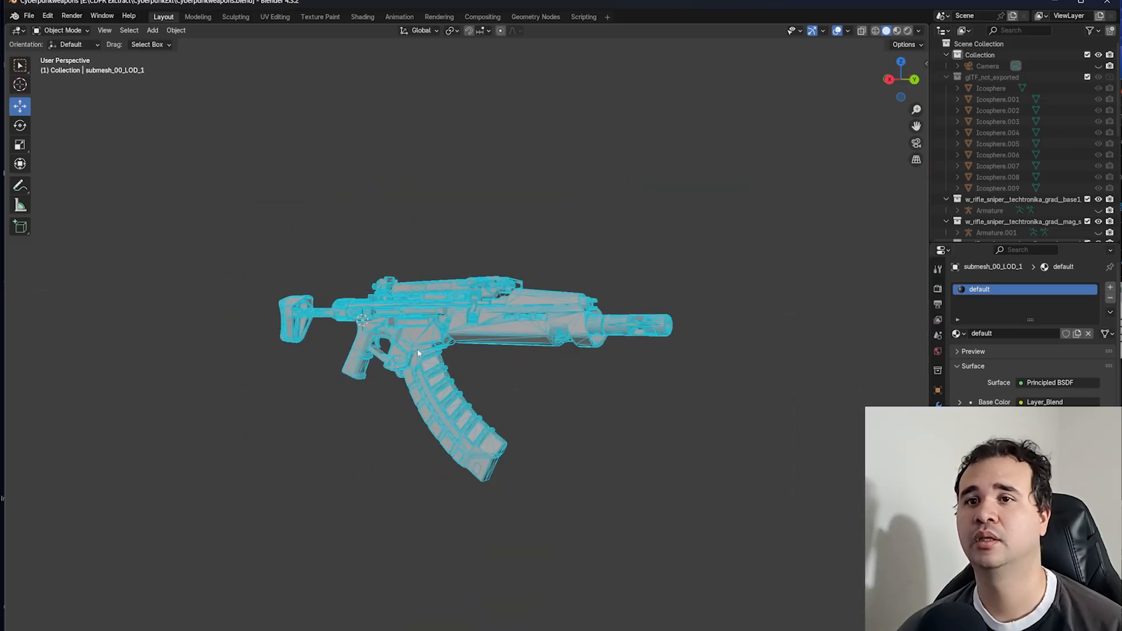
{"action": "middle_click_drag", "start_coordinate": [477, 363], "coordinate": [624, 415]}
{"action": "scroll", "coordinate": [482, 403], "scroll_direction": "up", "scroll_amount": 6}
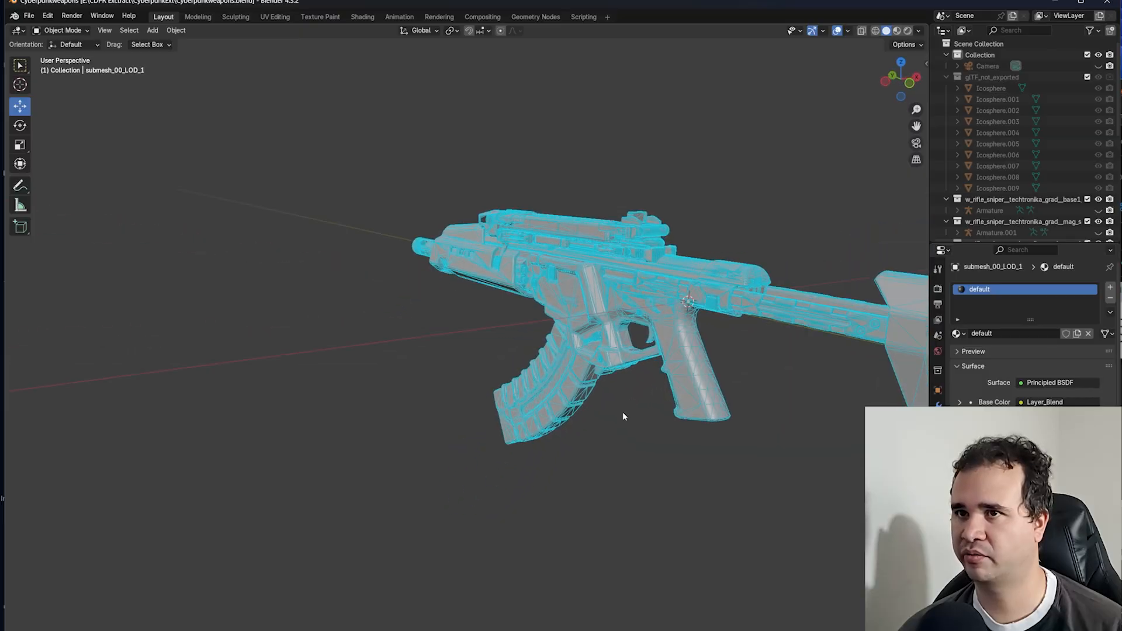
- Switch the rifle's body mesh to Edit Mode
{"action": "scroll", "coordinate": [660, 361], "scroll_direction": "up", "scroll_amount": 3}
{"action": "middle_click_drag", "start_coordinate": [659, 361], "coordinate": [564, 354]}
{"action": "scroll", "coordinate": [533, 378], "scroll_direction": "down", "scroll_amount": 5}
{"action": "key", "text": "Tab"}
{"action": "scroll", "coordinate": [549, 374], "scroll_direction": "down", "scroll_amount": 4}
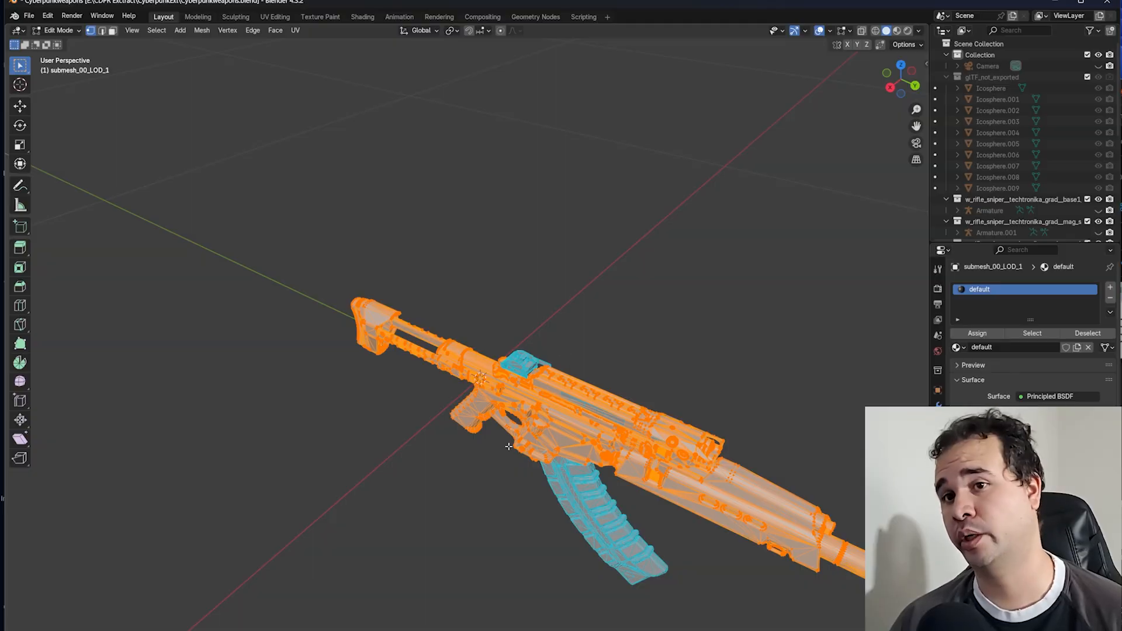
{"action": "scroll", "coordinate": [509, 446], "scroll_direction": "up", "scroll_amount": 8}
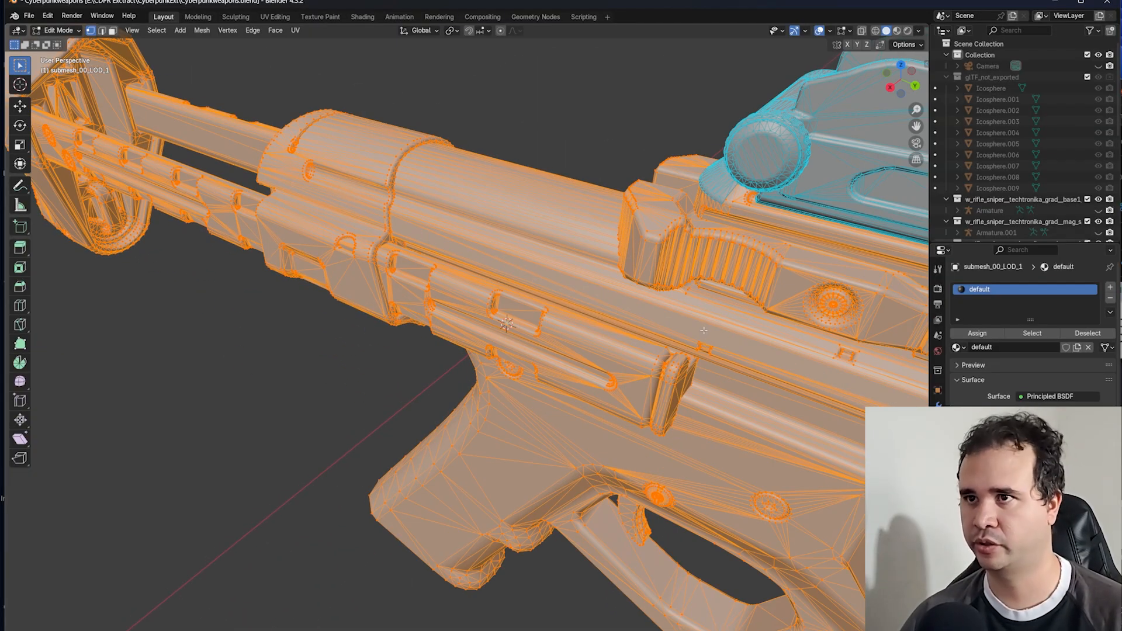
- Examine the vertices and edges of the pistol grip and its transition into the receiver
{"action": "middle_click_drag", "start_coordinate": [704, 330], "coordinate": [668, 321]}
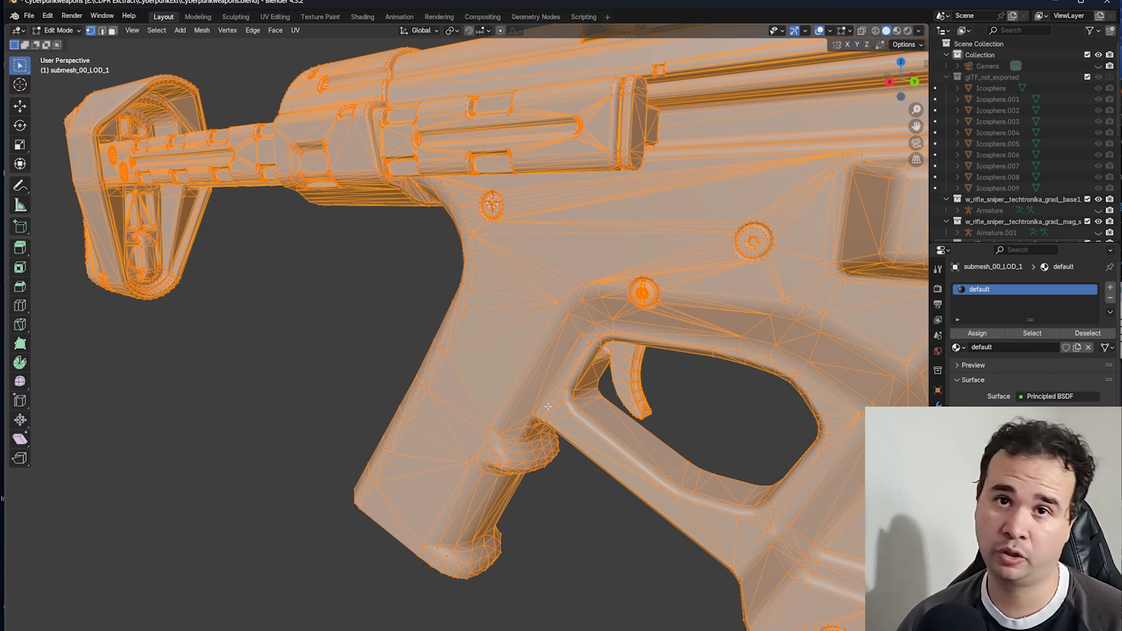
{"action": "middle_click_drag", "start_coordinate": [552, 407], "coordinate": [553, 344]}
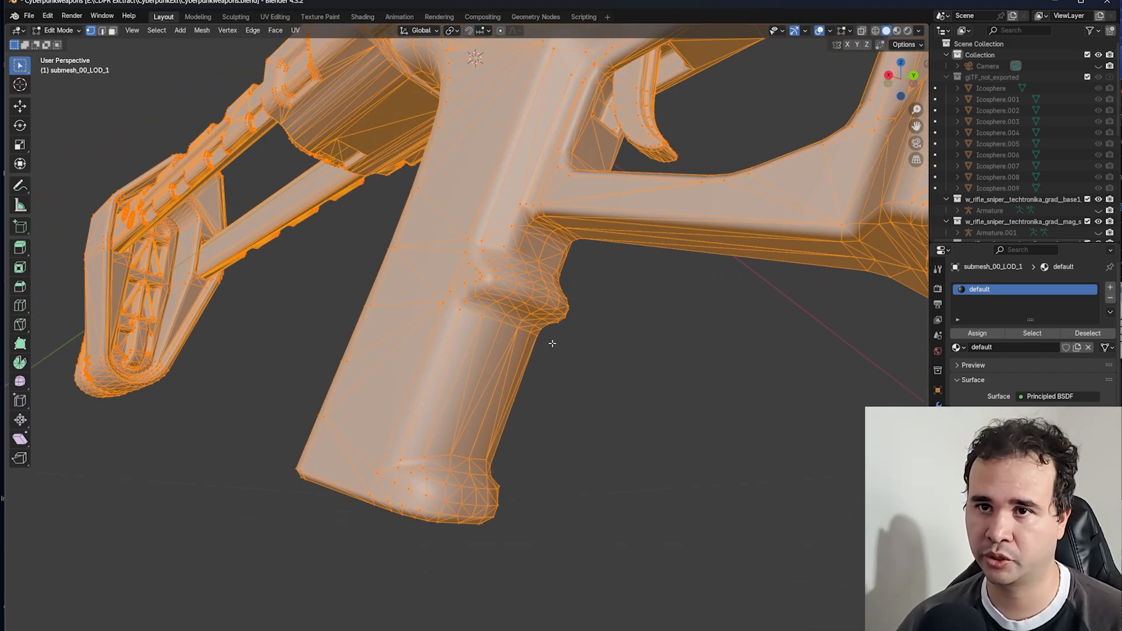
{"action": "scroll", "coordinate": [486, 265], "scroll_direction": "up", "scroll_amount": 1}
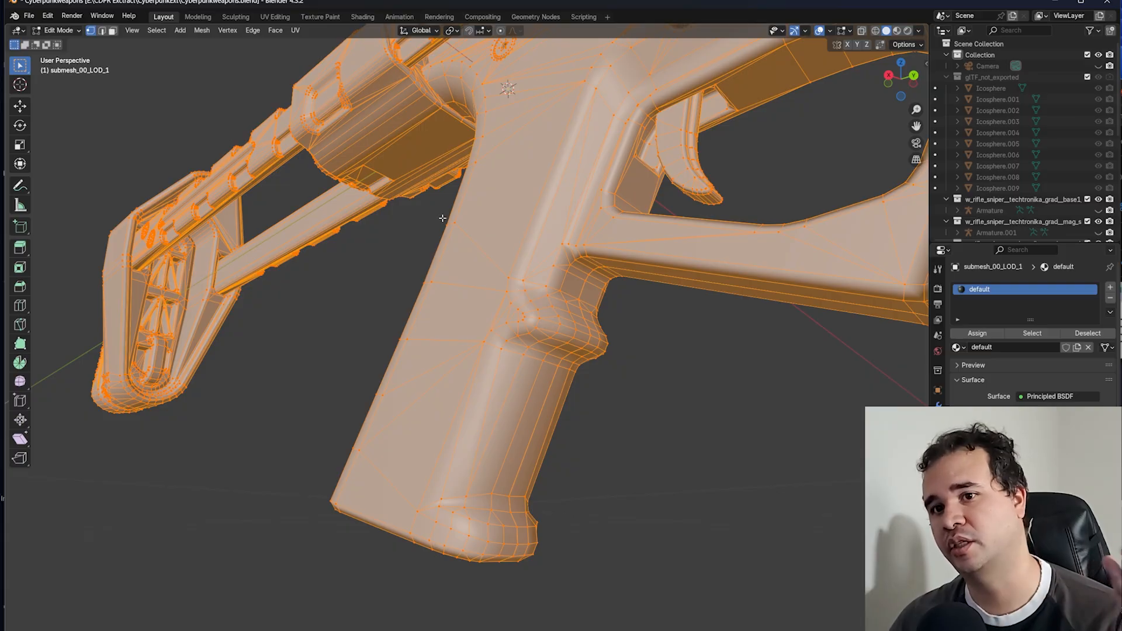
{"action": "middle_click_drag", "start_coordinate": [567, 372], "coordinate": [595, 267]}
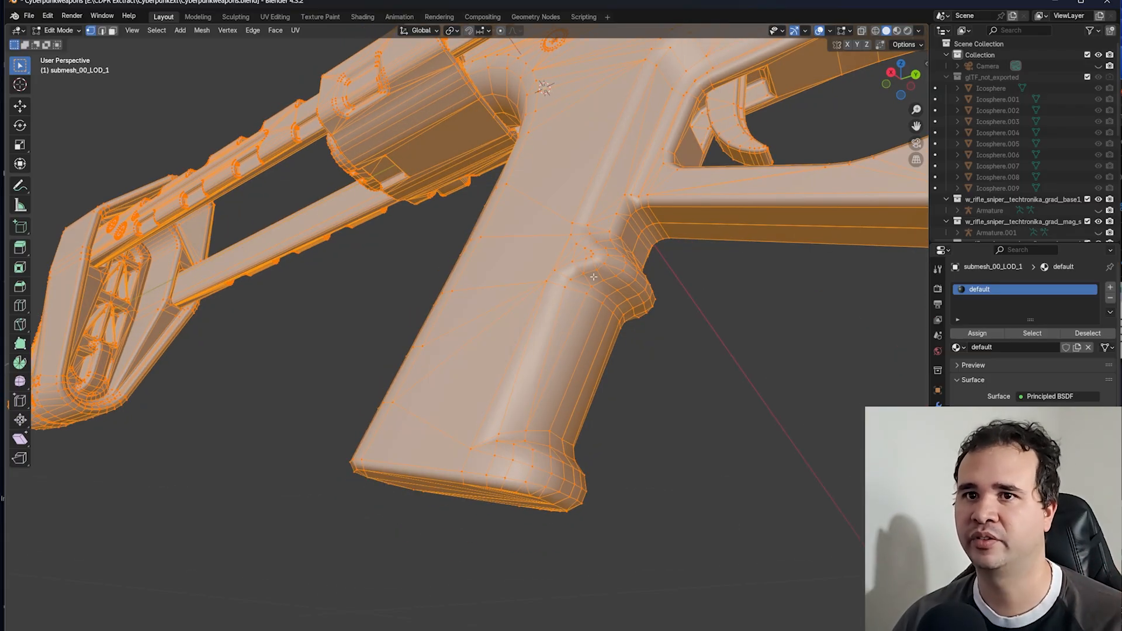
{"action": "middle_click_drag", "start_coordinate": [522, 291], "coordinate": [452, 378]}
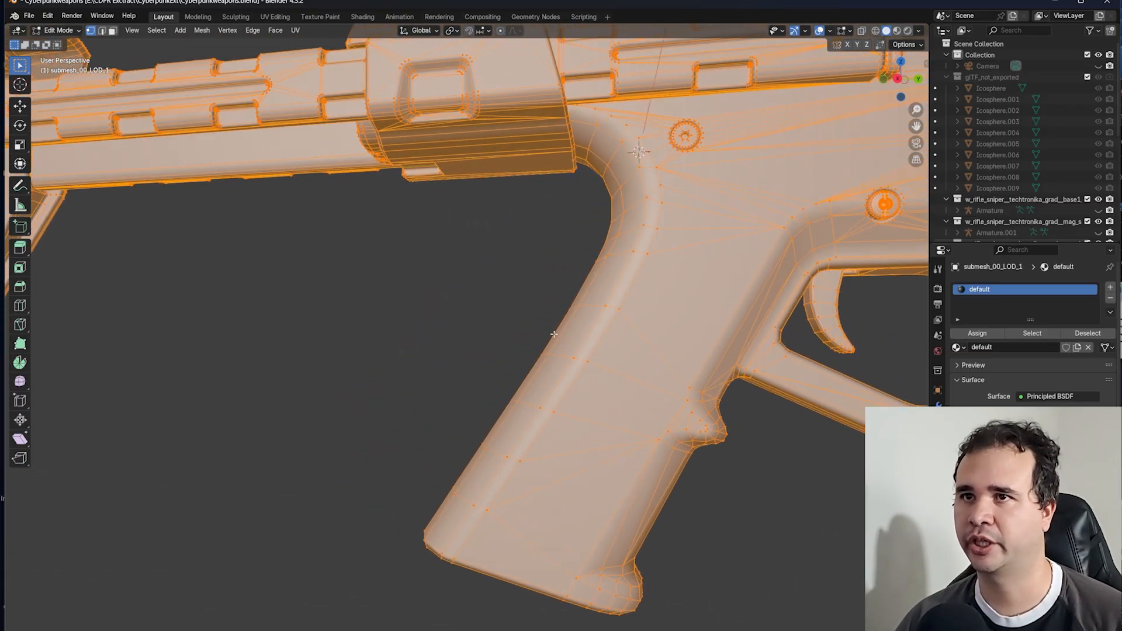
{"action": "scroll", "coordinate": [452, 378], "scroll_direction": "up", "scroll_amount": 3}
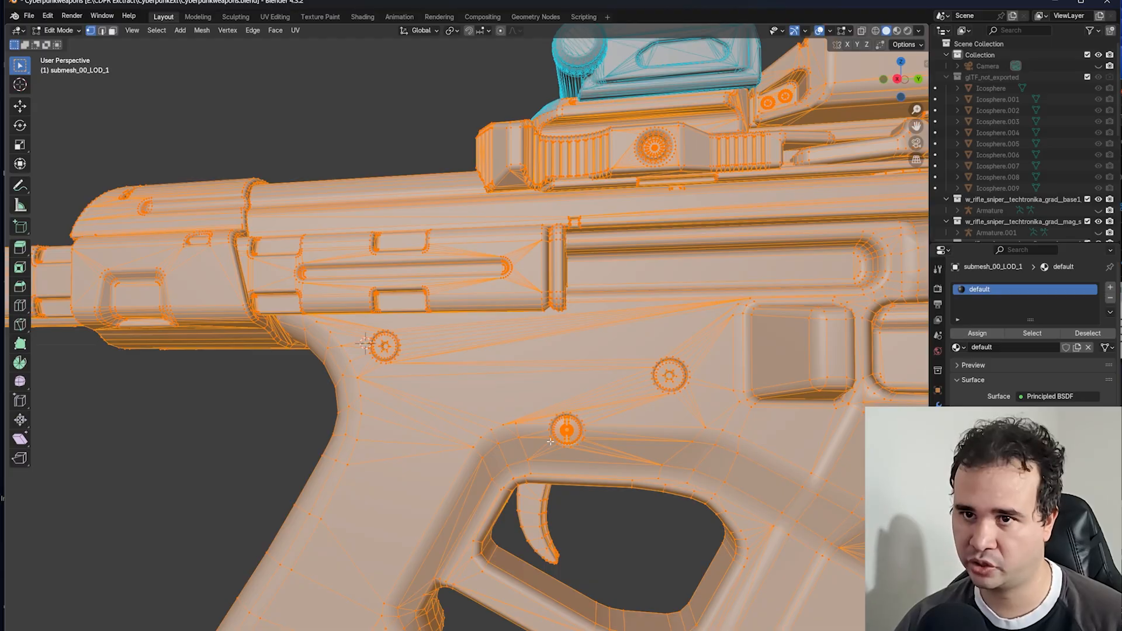
{"action": "middle_click_drag", "start_coordinate": [550, 442], "coordinate": [608, 397]}
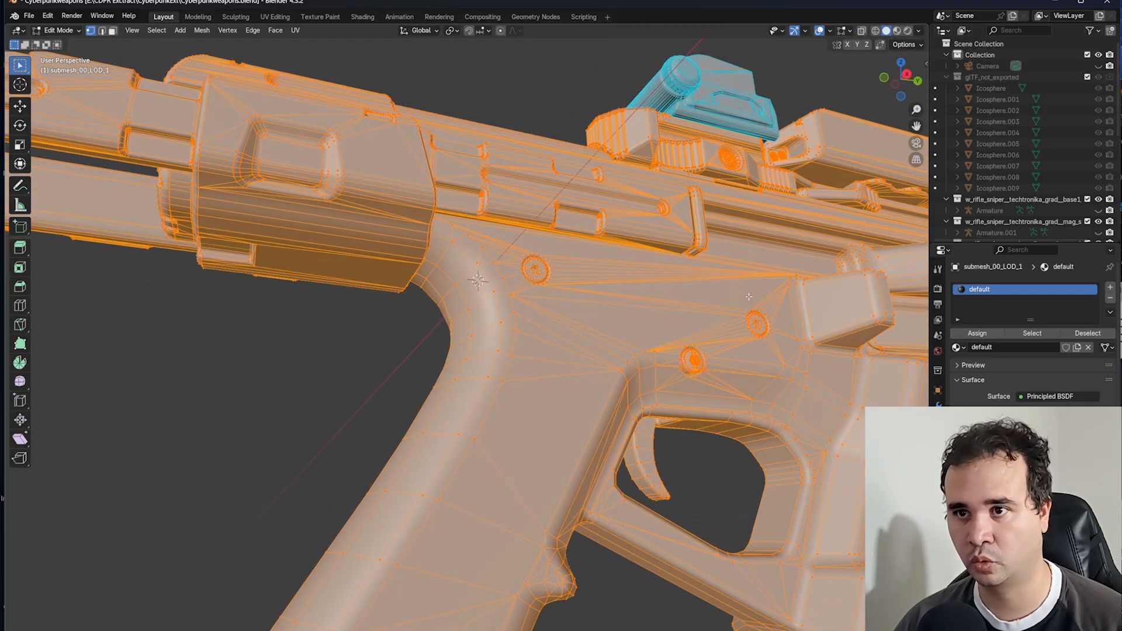
- Examine the edge flow around the slotted screw and recessed panel below the trigger guard
{"action": "middle_click_drag", "start_coordinate": [749, 296], "coordinate": [590, 397]}
{"action": "scroll", "coordinate": [649, 341], "scroll_direction": "down", "scroll_amount": 5}
{"action": "scroll", "coordinate": [590, 397], "scroll_direction": "up", "scroll_amount": 7}
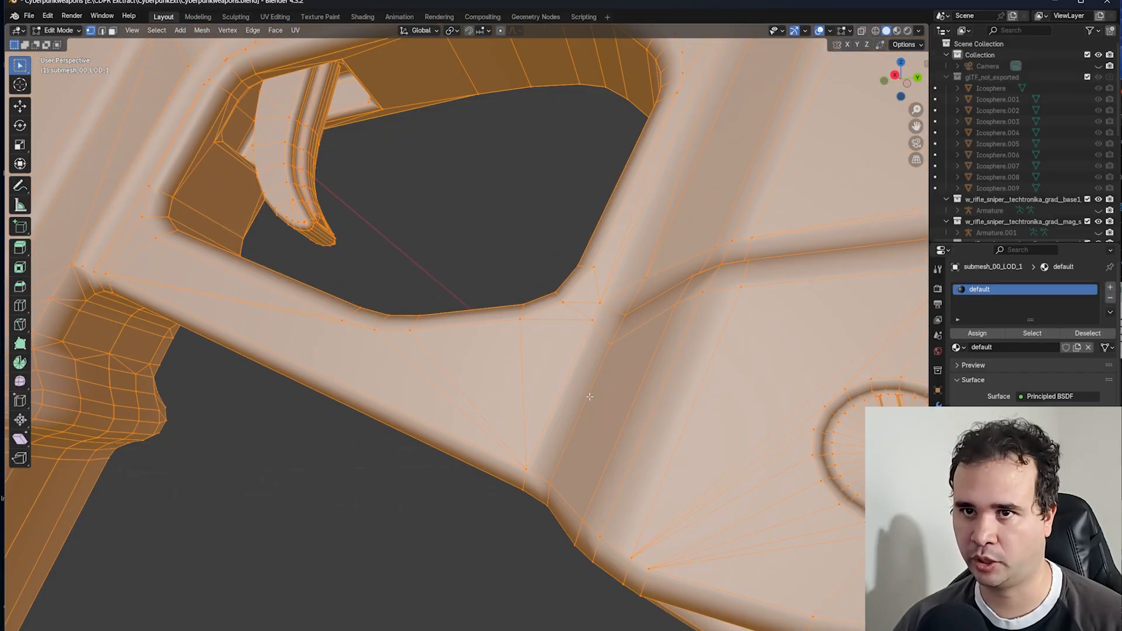
{"action": "middle_click_drag", "start_coordinate": [710, 371], "coordinate": [611, 330], "text": "shift"}
{"action": "scroll", "coordinate": [610, 329], "scroll_direction": "down", "scroll_amount": 3}
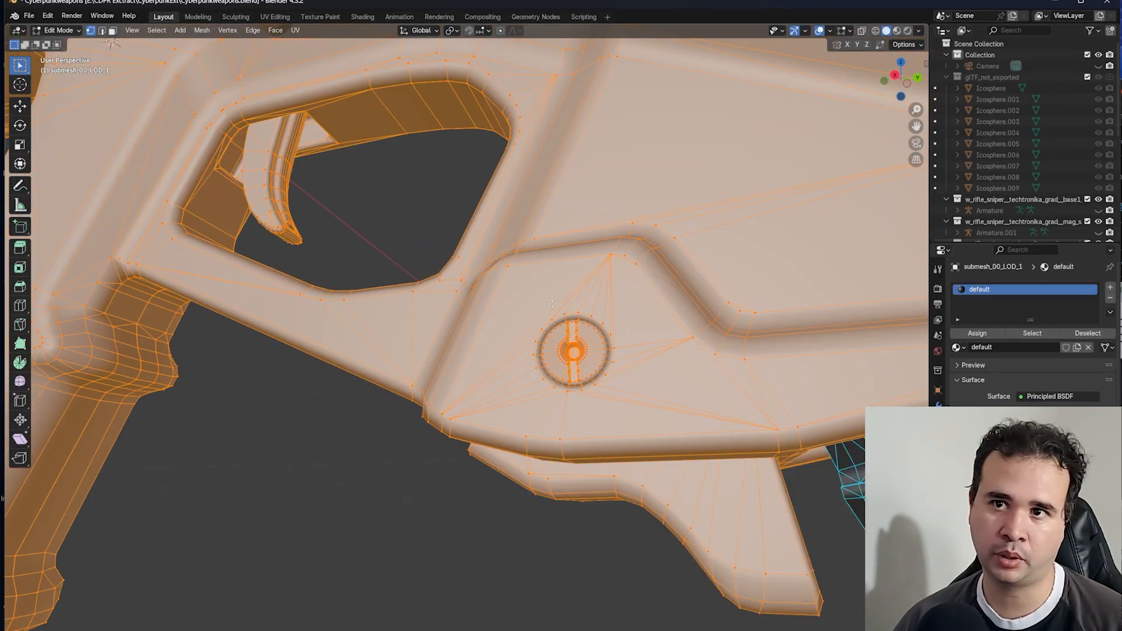
{"action": "scroll", "coordinate": [584, 283], "scroll_direction": "up", "scroll_amount": 2}
{"action": "middle_click_drag", "start_coordinate": [689, 280], "coordinate": [588, 313], "text": "shift"}
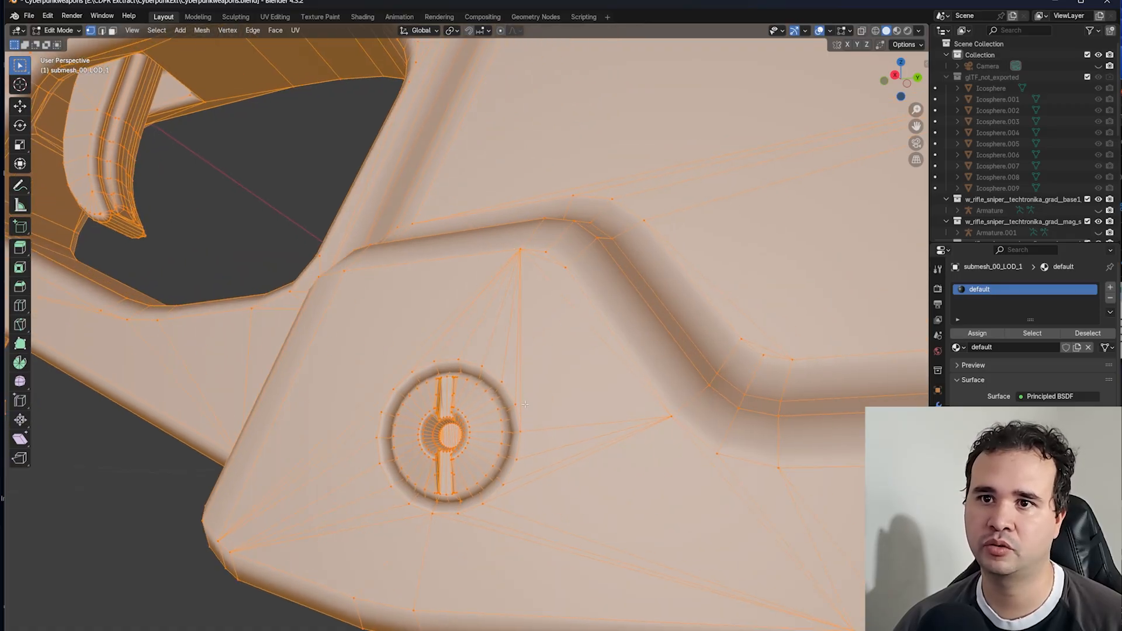
{"action": "middle_click_drag", "start_coordinate": [360, 428], "coordinate": [512, 359], "text": "shift"}
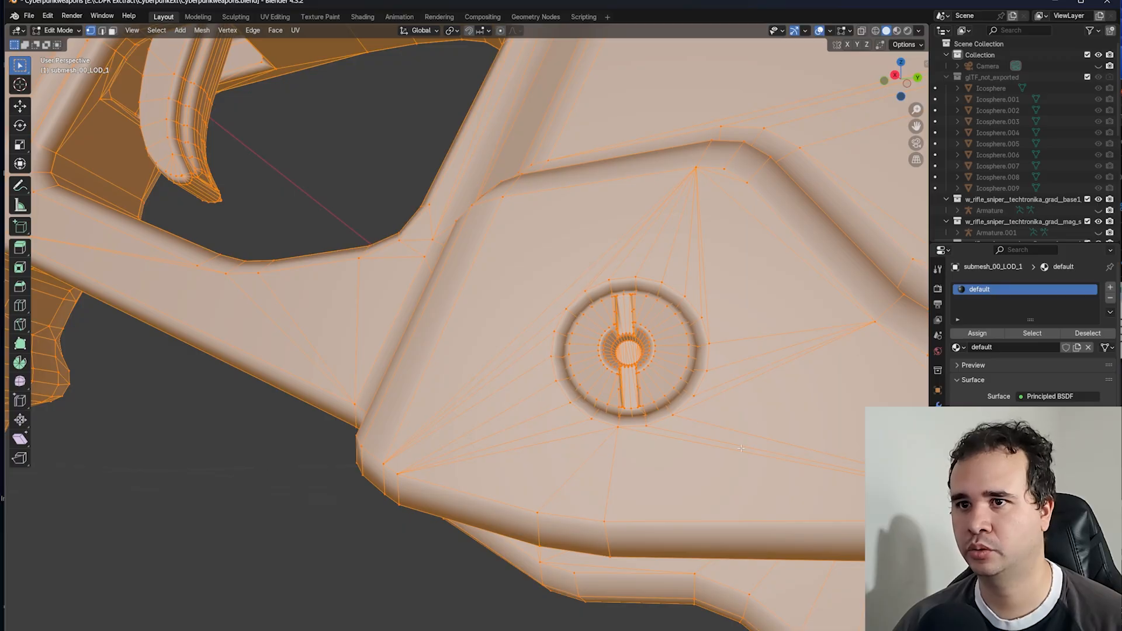
{"action": "scroll", "coordinate": [741, 448], "scroll_direction": "down", "scroll_amount": 5}
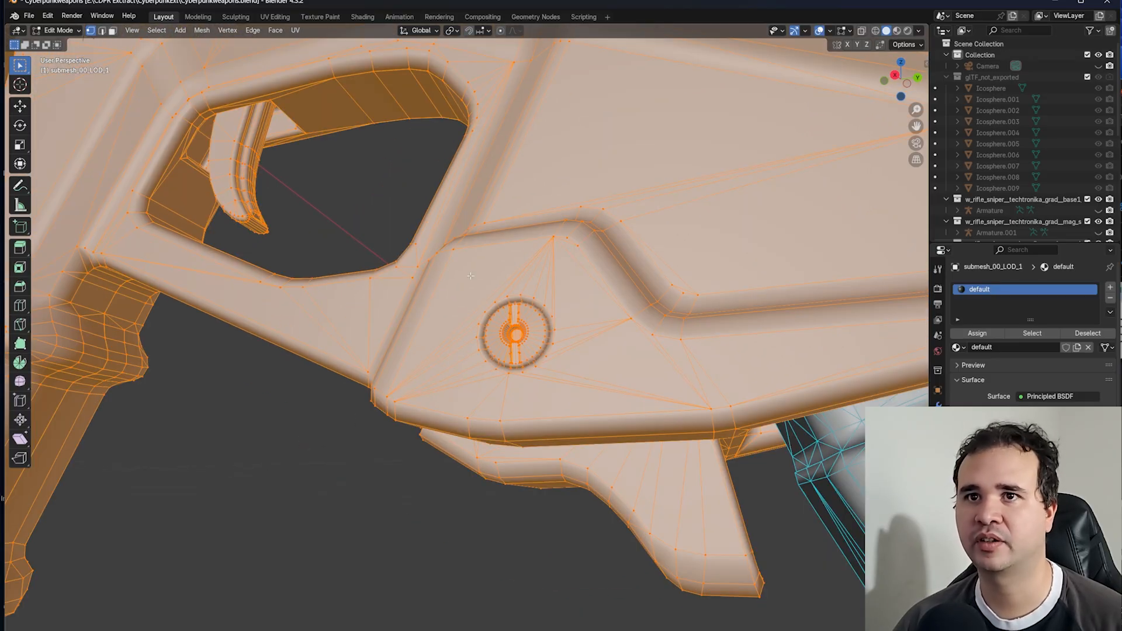
{"action": "scroll", "coordinate": [470, 275], "scroll_direction": "up", "scroll_amount": 3}
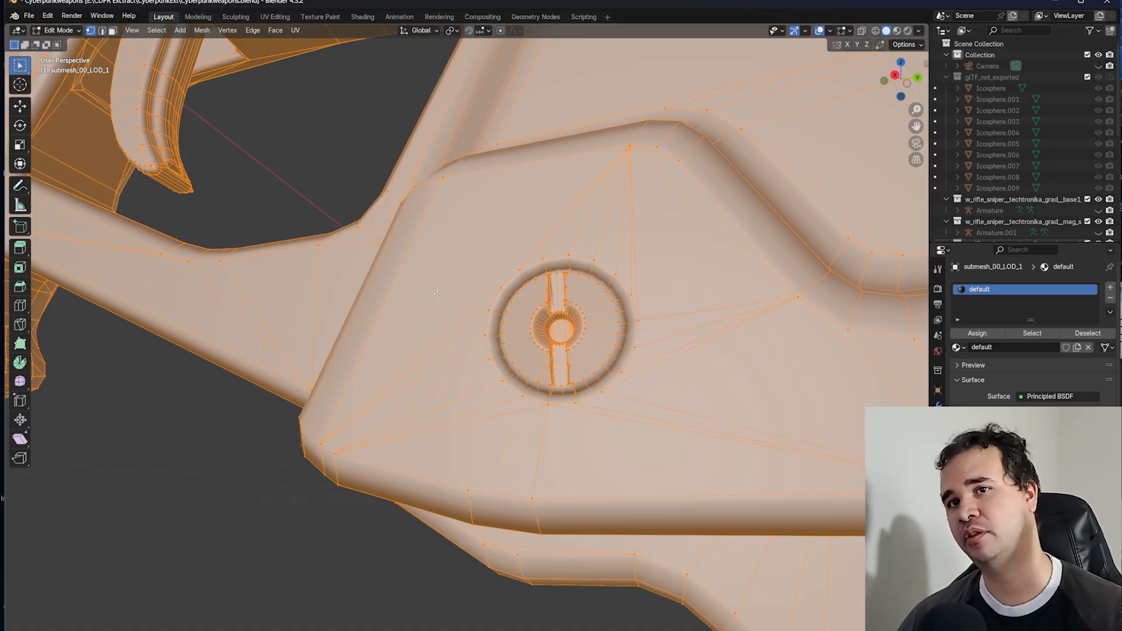
{"action": "scroll", "coordinate": [484, 338], "scroll_direction": "down", "scroll_amount": 3}
- Examine the topology around the trigger opening, receiver screws and raised block above the trigger
{"action": "middle_click_drag", "start_coordinate": [484, 338], "coordinate": [495, 363]}
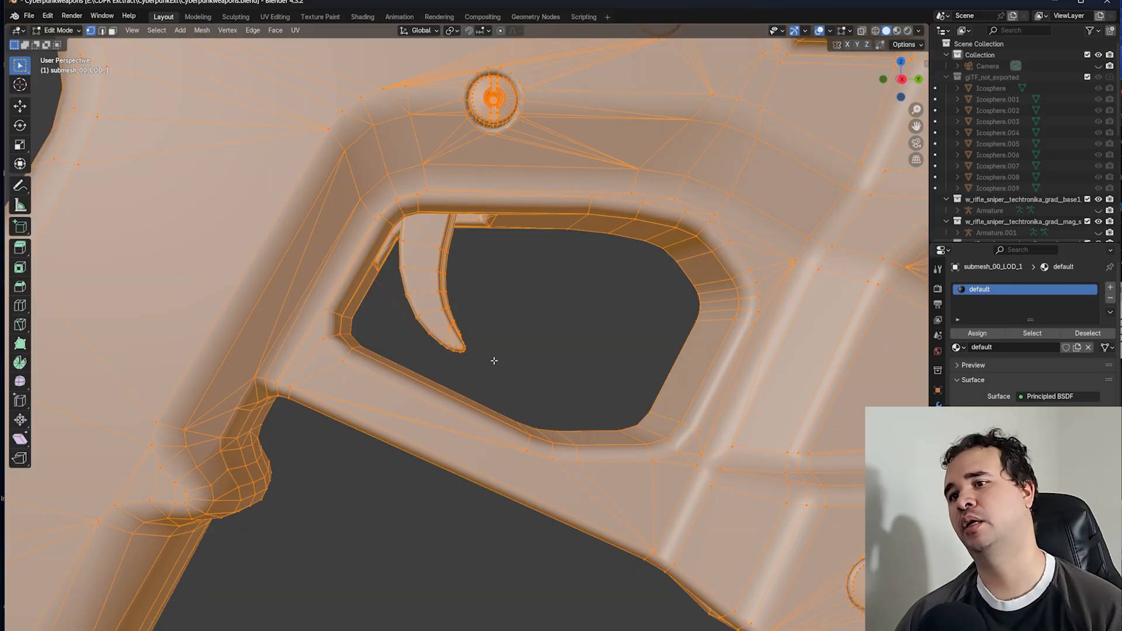
{"action": "scroll", "coordinate": [489, 363], "scroll_direction": "down", "scroll_amount": 2}
{"action": "middle_click_drag", "start_coordinate": [719, 383], "coordinate": [652, 363], "text": "shift"}
{"action": "scroll", "coordinate": [609, 352], "scroll_direction": "up", "scroll_amount": 3}
{"action": "scroll", "coordinate": [611, 350], "scroll_direction": "down", "scroll_amount": 3}
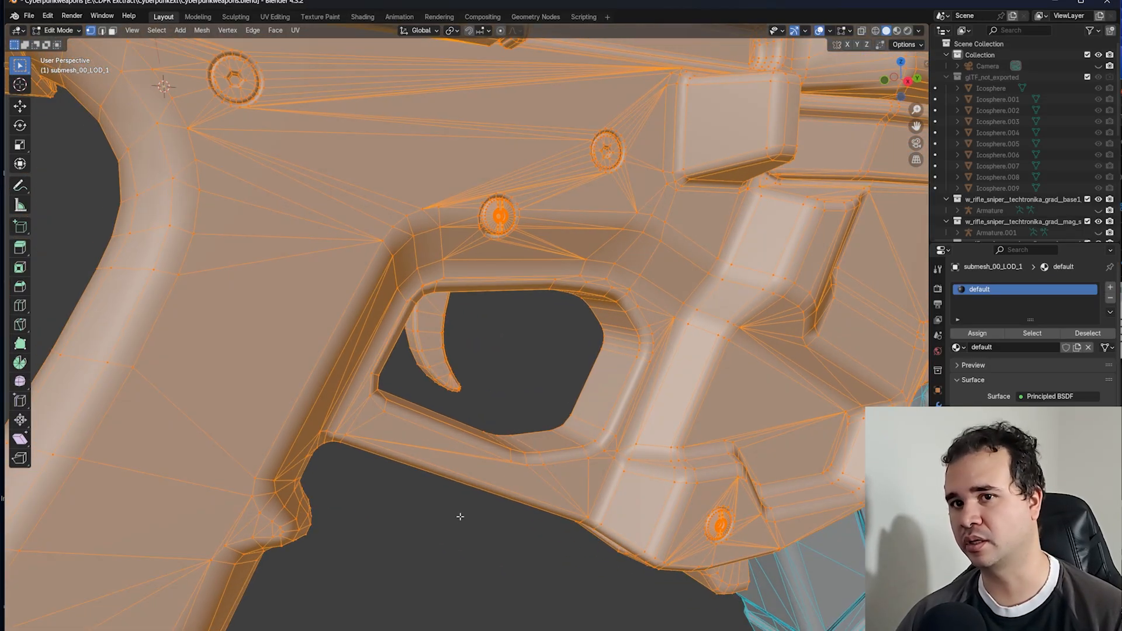
{"action": "middle_click_drag", "start_coordinate": [494, 447], "coordinate": [641, 486]}
{"action": "middle_click_drag", "start_coordinate": [735, 294], "coordinate": [651, 432], "text": "shift"}
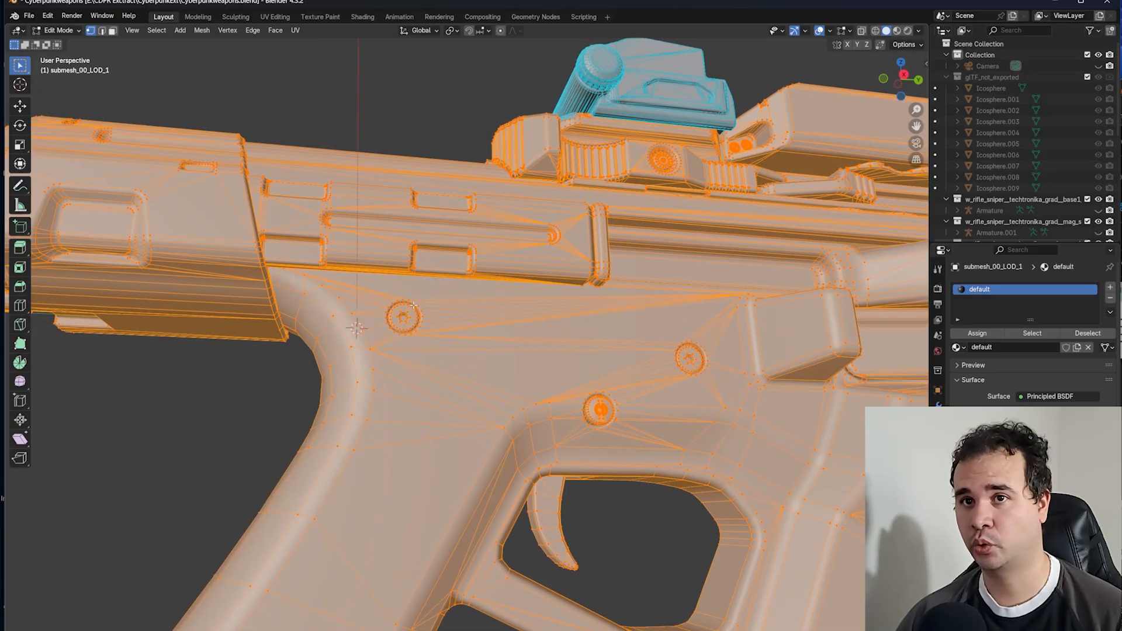
{"action": "scroll", "coordinate": [651, 432], "scroll_direction": "up", "scroll_amount": 3}
{"action": "scroll", "coordinate": [652, 433], "scroll_direction": "down", "scroll_amount": 6}
{"action": "mouse_move", "coordinate": [605, 378]}
{"action": "middle_mouse_down"}
{"action": "mouse_move", "coordinate": [530, 360]}
{"action": "mouse_move", "coordinate": [574, 399]}
{"action": "mouse_move", "coordinate": [569, 390]}
{"action": "mouse_move", "coordinate": [605, 385]}
{"action": "middle_mouse_up"}
{"action": "scroll", "coordinate": [564, 384], "scroll_direction": "up", "scroll_amount": 6}
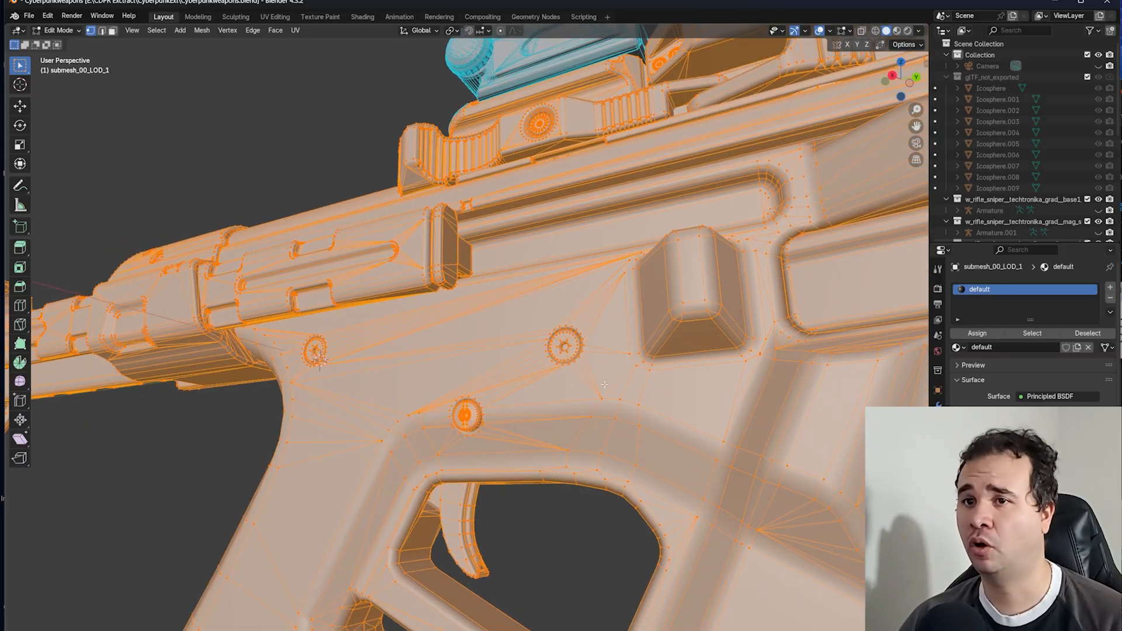
- Examine the edges running between the receiver screws, the slotted panel above the grip and the raised block
{"action": "middle_click_drag", "start_coordinate": [554, 329], "coordinate": [527, 341]}
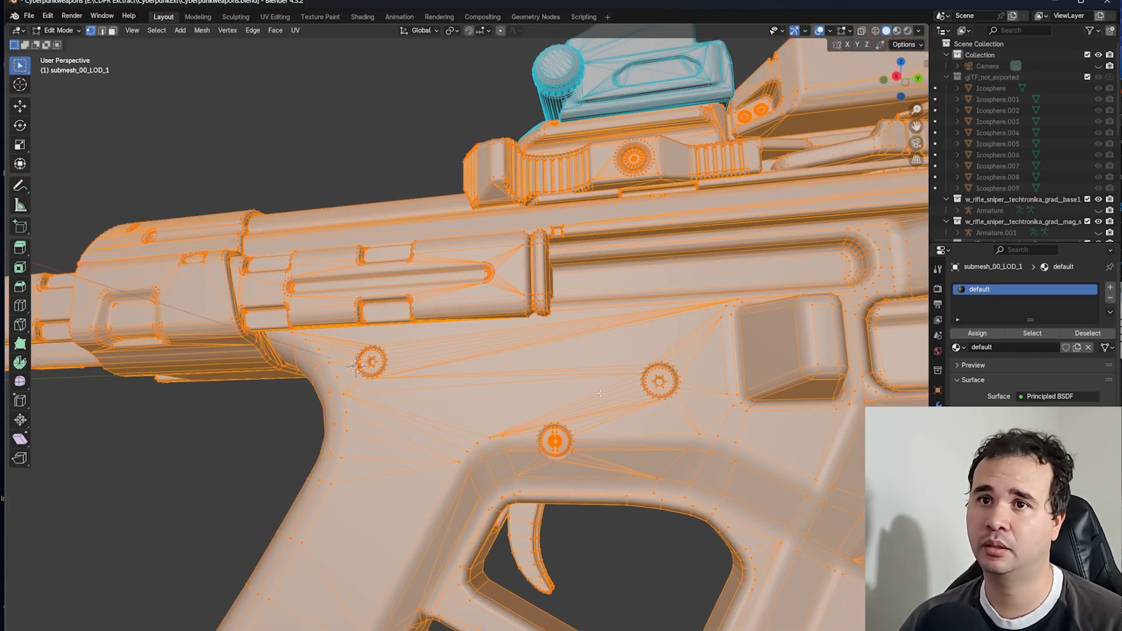
{"action": "middle_click_drag", "start_coordinate": [487, 379], "coordinate": [398, 328]}
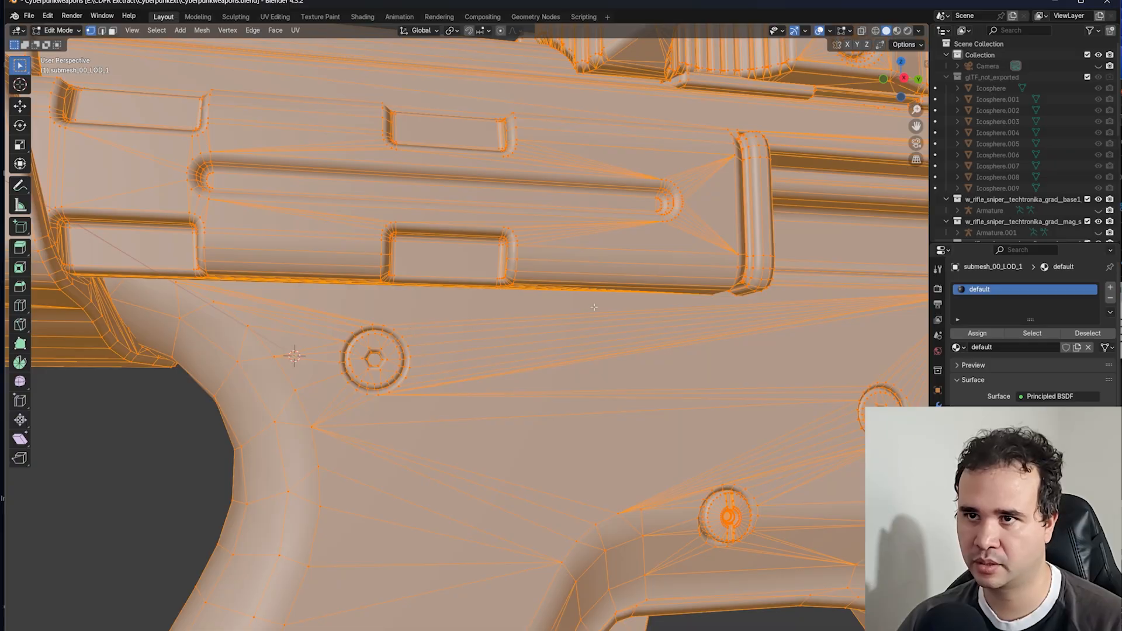
{"action": "scroll", "coordinate": [743, 312], "scroll_direction": "down", "scroll_amount": 6}
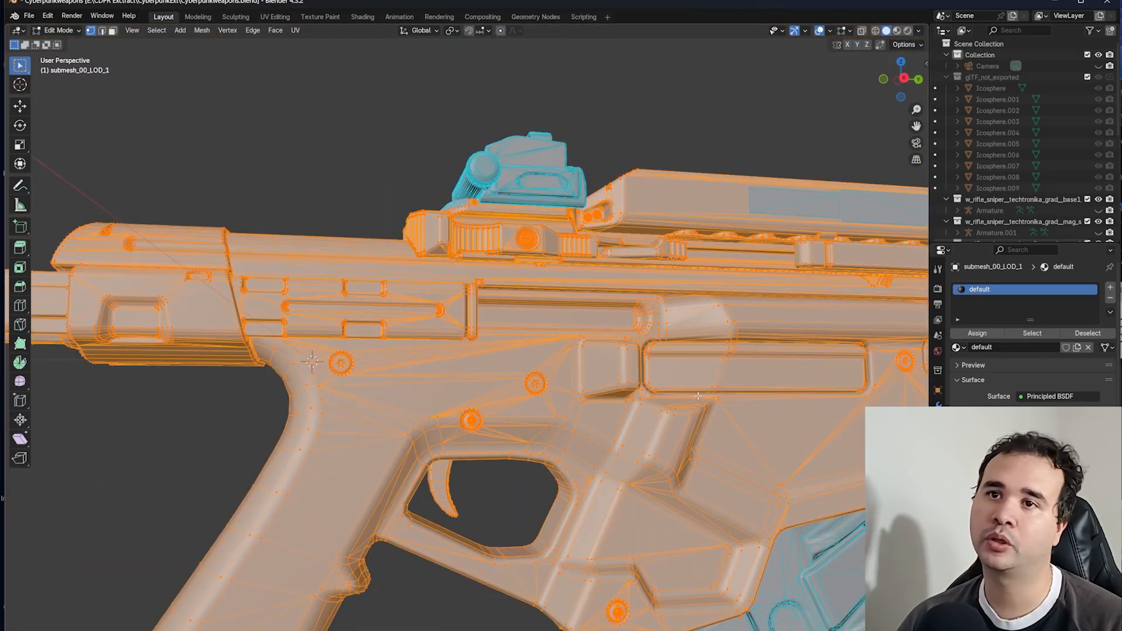
{"action": "middle_click_drag", "start_coordinate": [645, 414], "coordinate": [536, 392]}
{"action": "scroll", "coordinate": [605, 419], "scroll_direction": "down", "scroll_amount": 4}
{"action": "scroll", "coordinate": [656, 429], "scroll_direction": "down", "scroll_amount": 5}
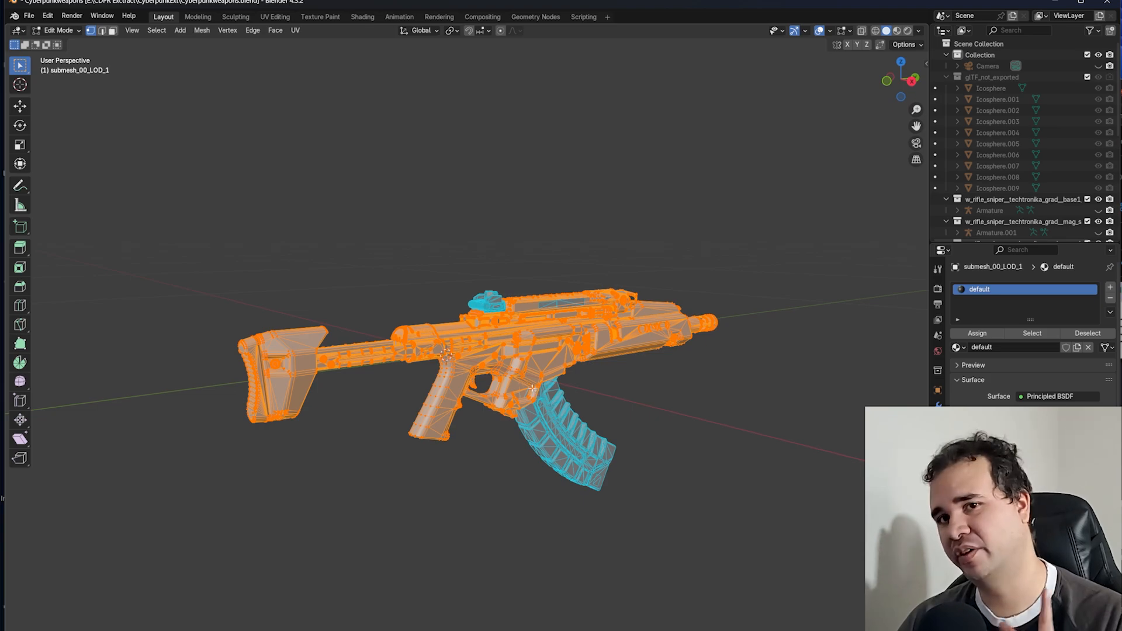
- Examine the stock's topology around the recessed screw panel, the ridged butt pad and the lower slot
{"action": "middle_click_drag", "start_coordinate": [346, 364], "coordinate": [705, 388]}
{"action": "scroll", "coordinate": [705, 389], "scroll_direction": "up", "scroll_amount": 8}
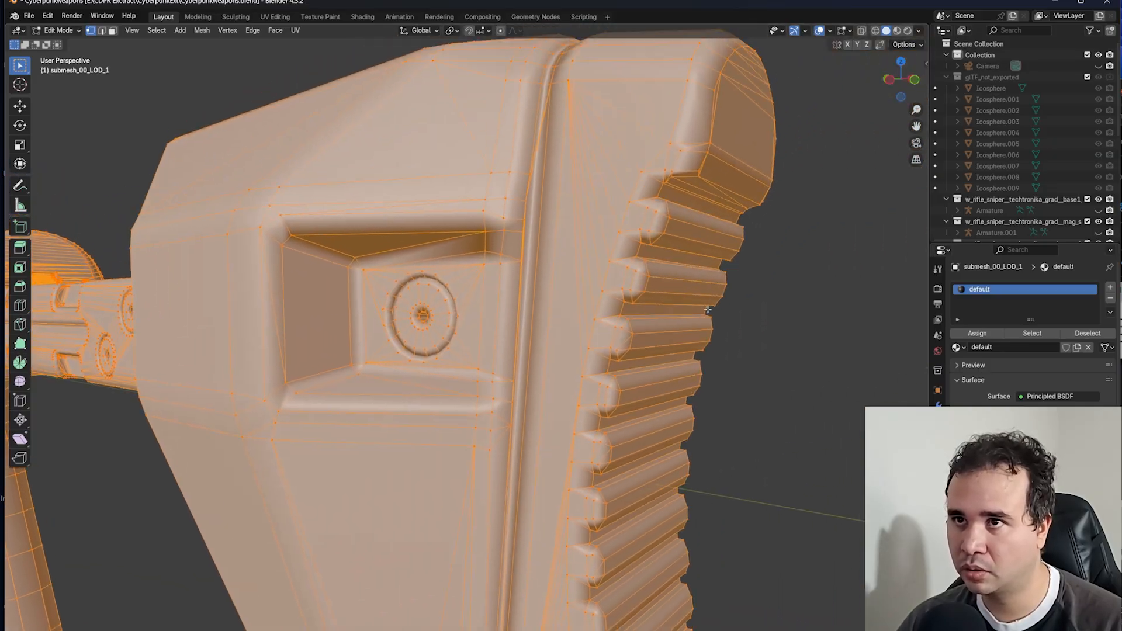
{"action": "middle_click_drag", "start_coordinate": [707, 310], "coordinate": [760, 359], "text": "shift"}
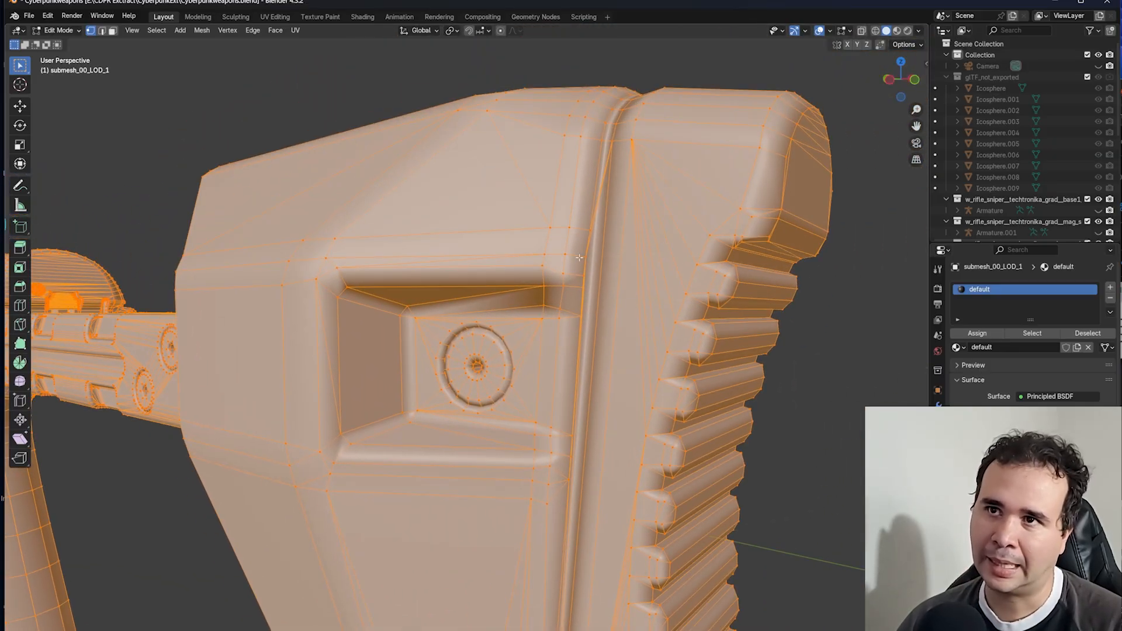
{"action": "middle_click_drag", "start_coordinate": [721, 402], "coordinate": [666, 202], "text": "shift"}
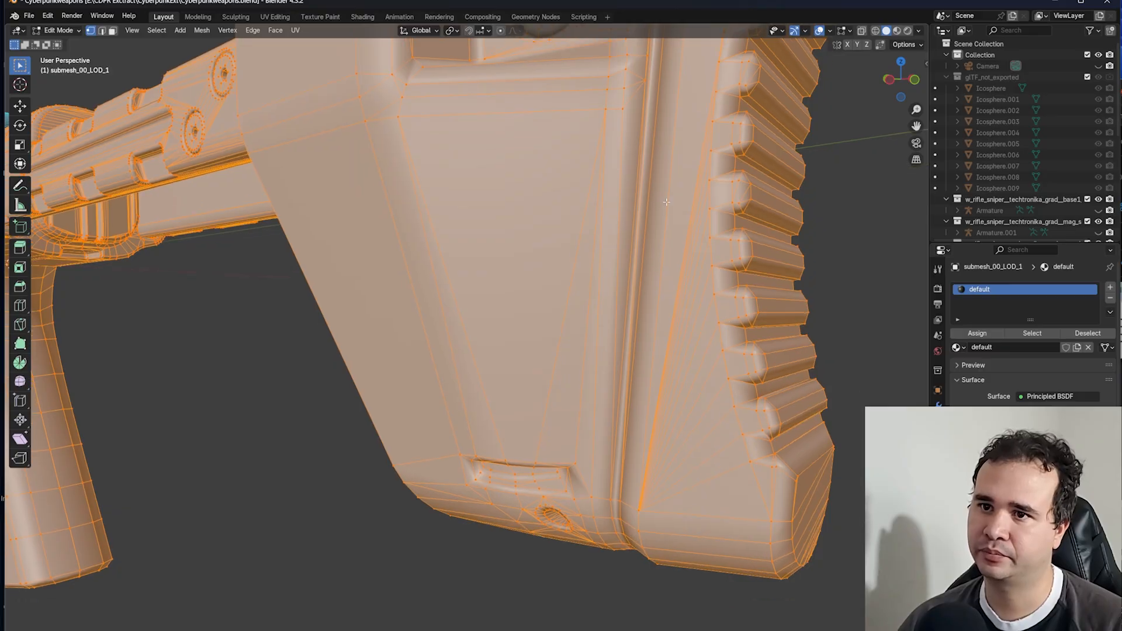
{"action": "middle_click_drag", "start_coordinate": [718, 248], "coordinate": [793, 290], "text": "shift"}
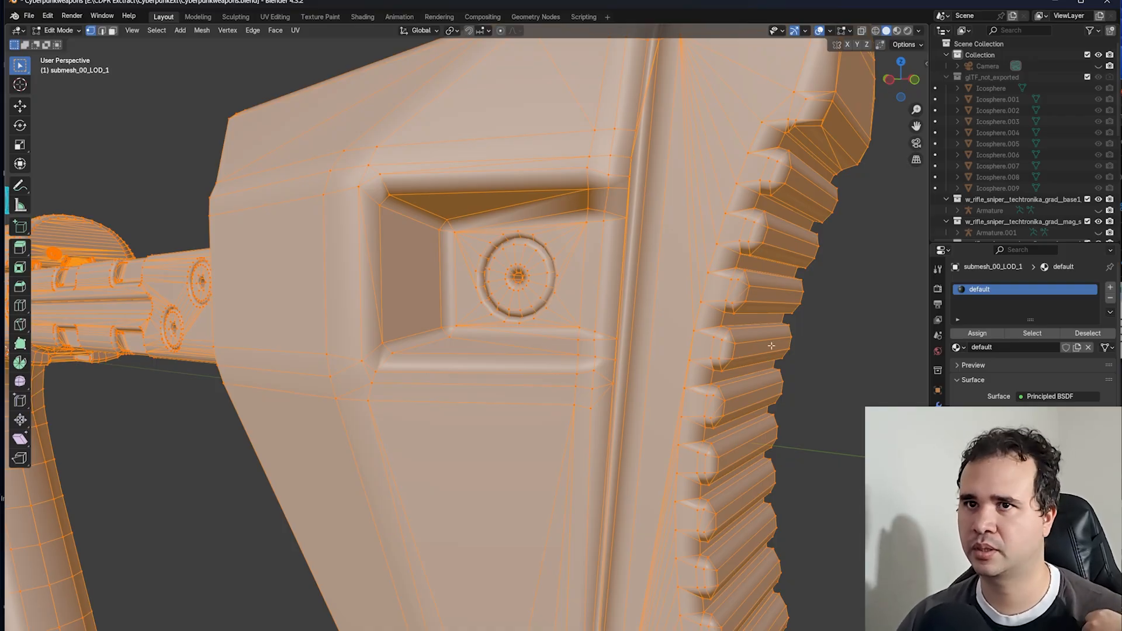
{"action": "scroll", "coordinate": [778, 342], "scroll_direction": "down", "scroll_amount": 9}
{"action": "middle_click_drag", "start_coordinate": [623, 321], "coordinate": [654, 355]}
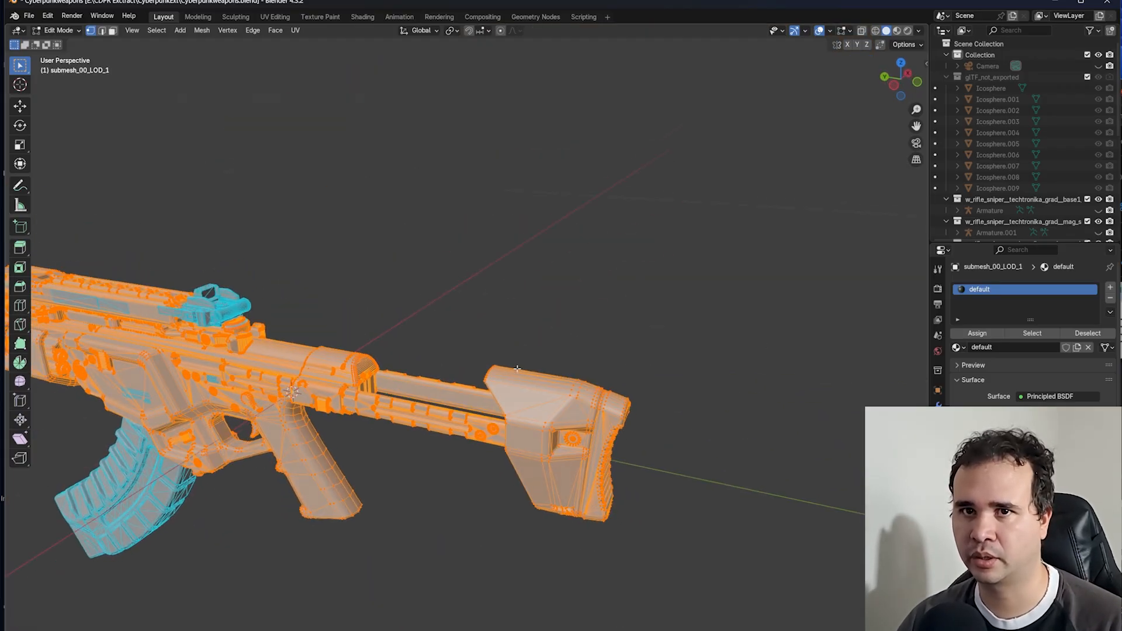
- Return to Object Mode and isolate the rifle's body mesh, hiding the magazine and sight
{"action": "middle_click_drag", "start_coordinate": [369, 403], "coordinate": [655, 369], "text": "shift"}
{"action": "scroll", "coordinate": [591, 375], "scroll_direction": "up", "scroll_amount": 3}
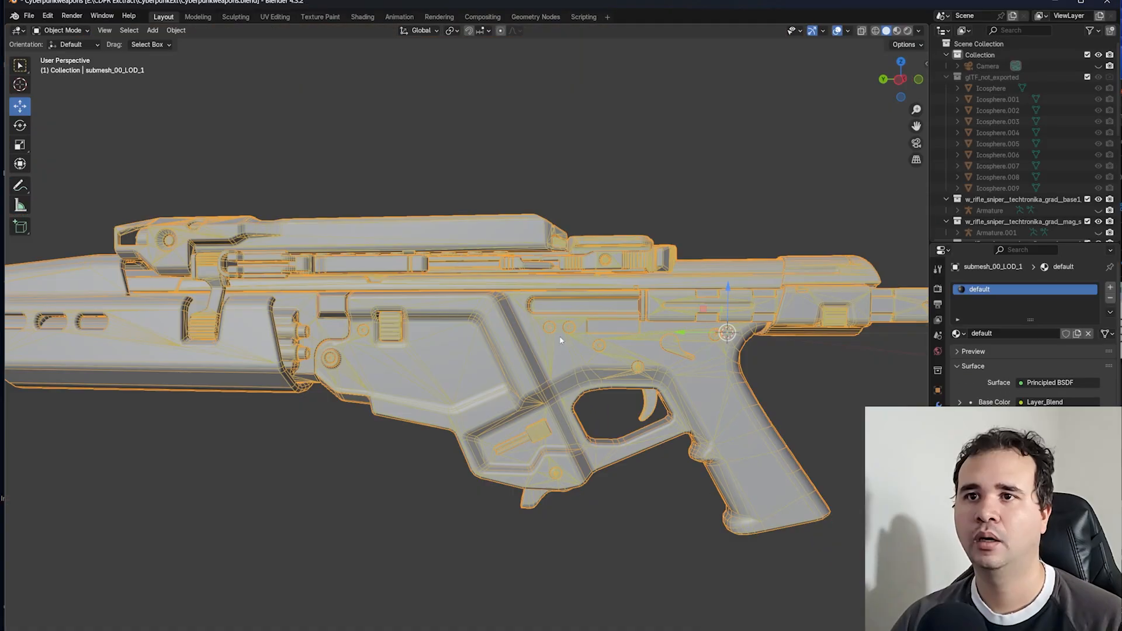
{"action": "scroll", "coordinate": [560, 341], "scroll_direction": "down", "scroll_amount": 4}
{"action": "middle_click_drag", "start_coordinate": [453, 350], "coordinate": [646, 336]}
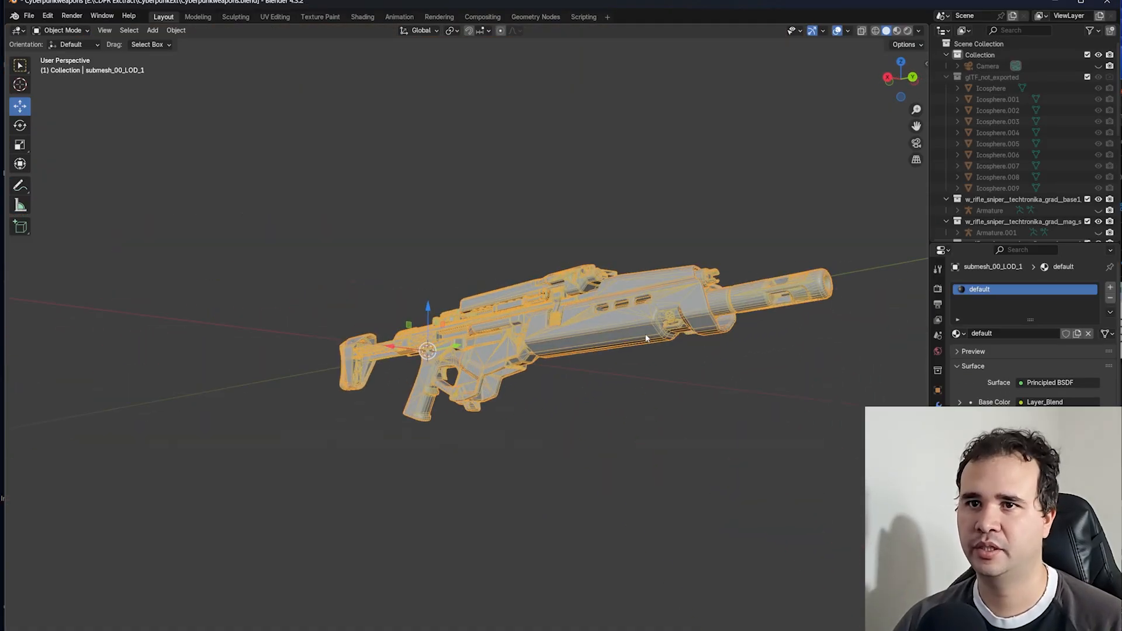
- Examine the wireframe of the isolated body around the receiver, top rail, grip and trigger guard
{"action": "scroll", "coordinate": [476, 335], "scroll_direction": "up", "scroll_amount": 4}
{"action": "middle_click_drag", "start_coordinate": [473, 336], "coordinate": [520, 367]}
{"action": "scroll", "coordinate": [520, 367], "scroll_direction": "up", "scroll_amount": 4}
{"action": "middle_click_drag", "start_coordinate": [378, 355], "coordinate": [531, 433], "text": "shift"}
{"action": "scroll", "coordinate": [614, 349], "scroll_direction": "down", "scroll_amount": 4}
{"action": "middle_click_drag", "start_coordinate": [556, 353], "coordinate": [619, 350]}
{"action": "scroll", "coordinate": [620, 349], "scroll_direction": "up", "scroll_amount": 5}
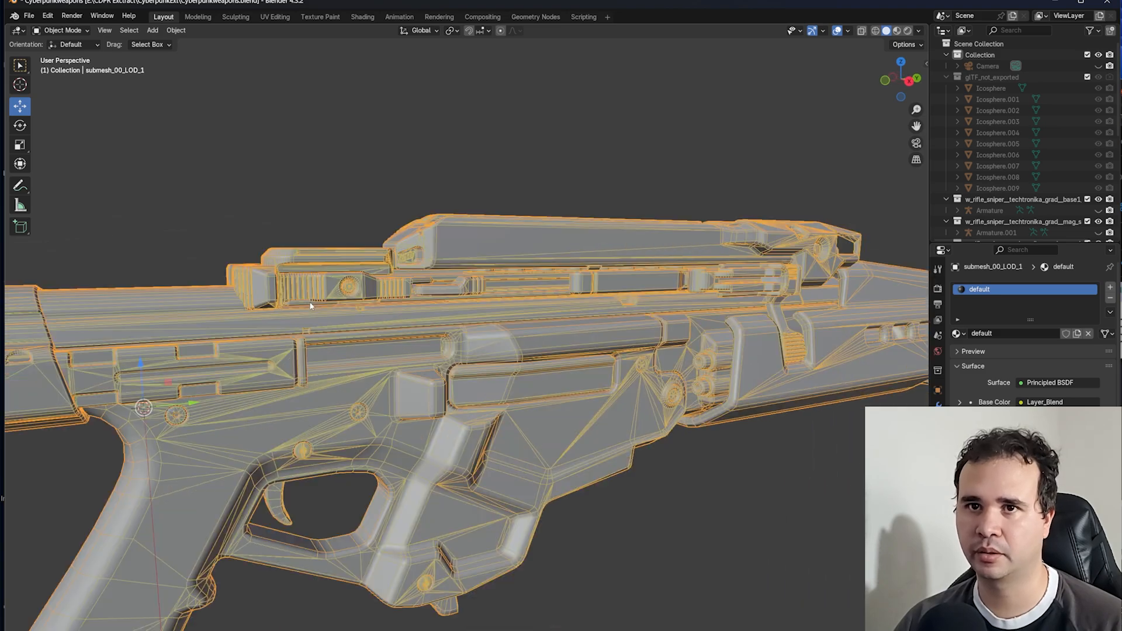
{"action": "middle_click_drag", "start_coordinate": [473, 316], "coordinate": [657, 285], "text": "shift"}
{"action": "scroll", "coordinate": [624, 266], "scroll_direction": "down", "scroll_amount": 3}
{"action": "scroll", "coordinate": [443, 358], "scroll_direction": "up", "scroll_amount": 2}
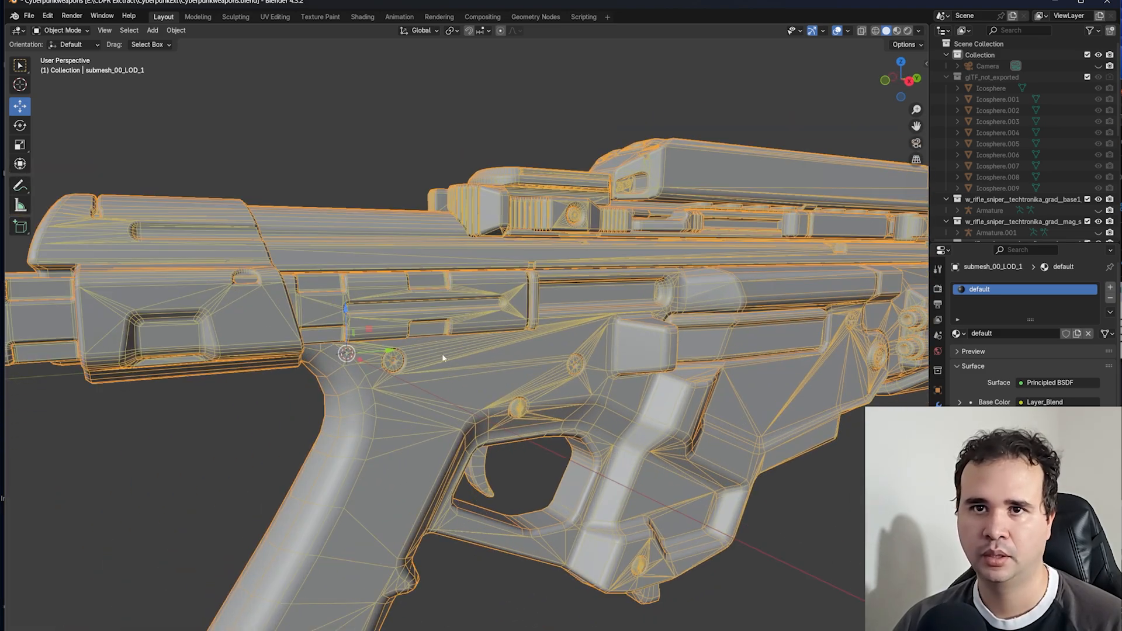
- Switch the body mesh to Edit Mode and clear the selection of all its geometry
{"action": "left_click", "coordinate": [61, 30]}
{"action": "left_click", "coordinate": [57, 57]}
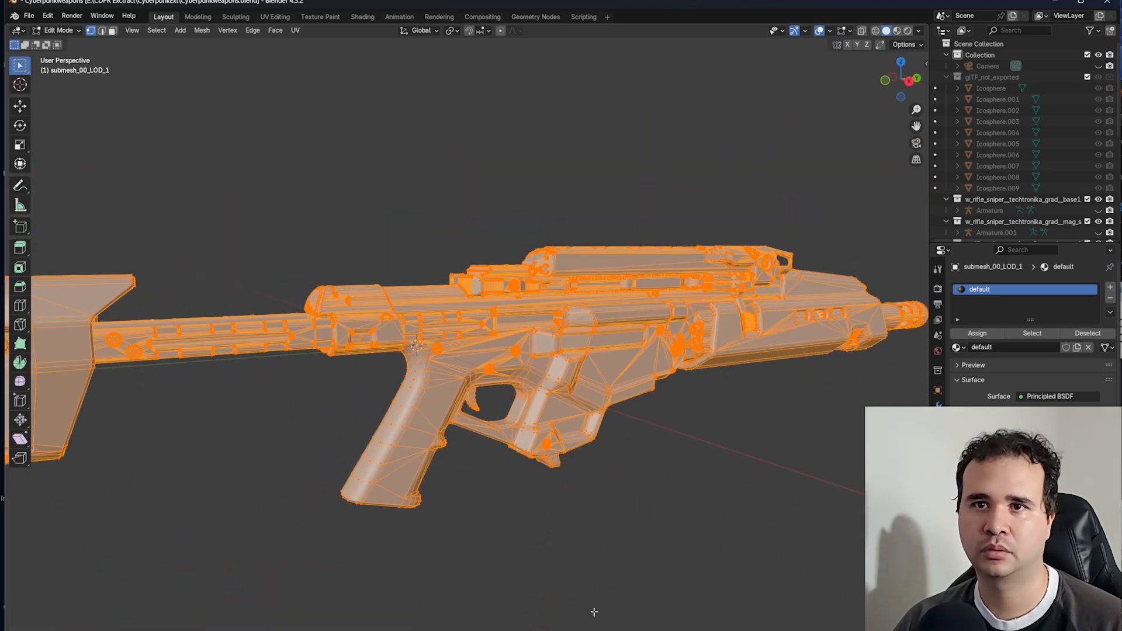
{"action": "key", "text": "alt+a"}
- Select the slotted screw head above the trigger and examine how it sits in its round recess
{"action": "scroll", "coordinate": [594, 612], "scroll_direction": "up", "scroll_amount": 6}
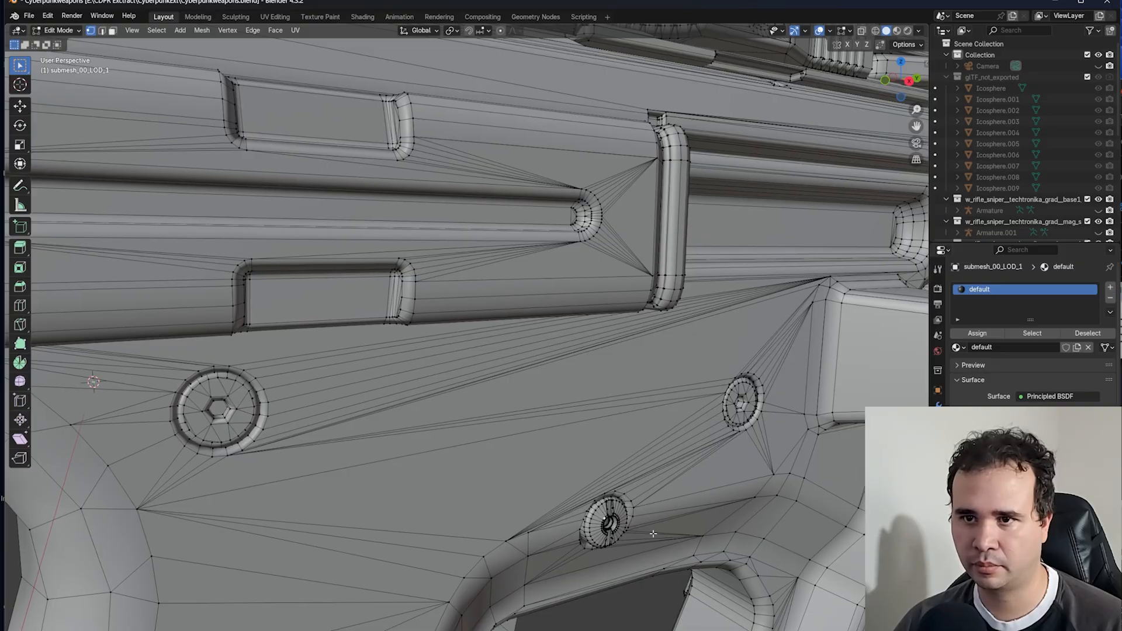
{"action": "middle_click_drag", "start_coordinate": [602, 516], "coordinate": [552, 384]}
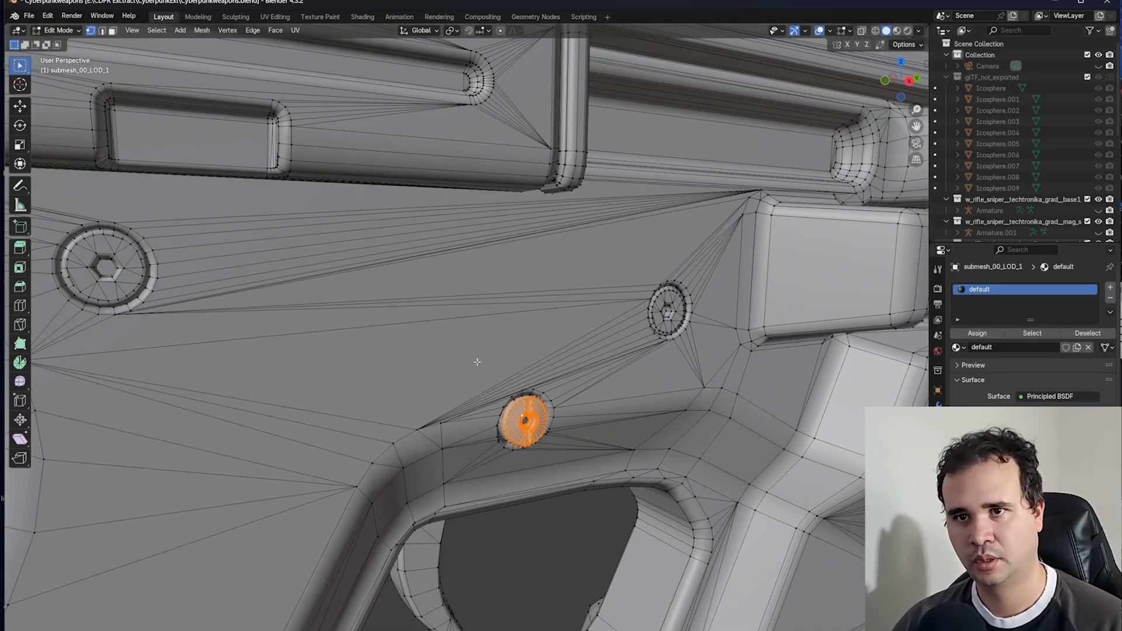
{"action": "scroll", "coordinate": [468, 391], "scroll_direction": "down", "scroll_amount": 4}
{"action": "middle_click_drag", "start_coordinate": [524, 439], "coordinate": [502, 373]}
{"action": "scroll", "coordinate": [561, 468], "scroll_direction": "up", "scroll_amount": 2}
{"action": "middle_click_drag", "start_coordinate": [588, 531], "coordinate": [570, 307], "text": "shift"}
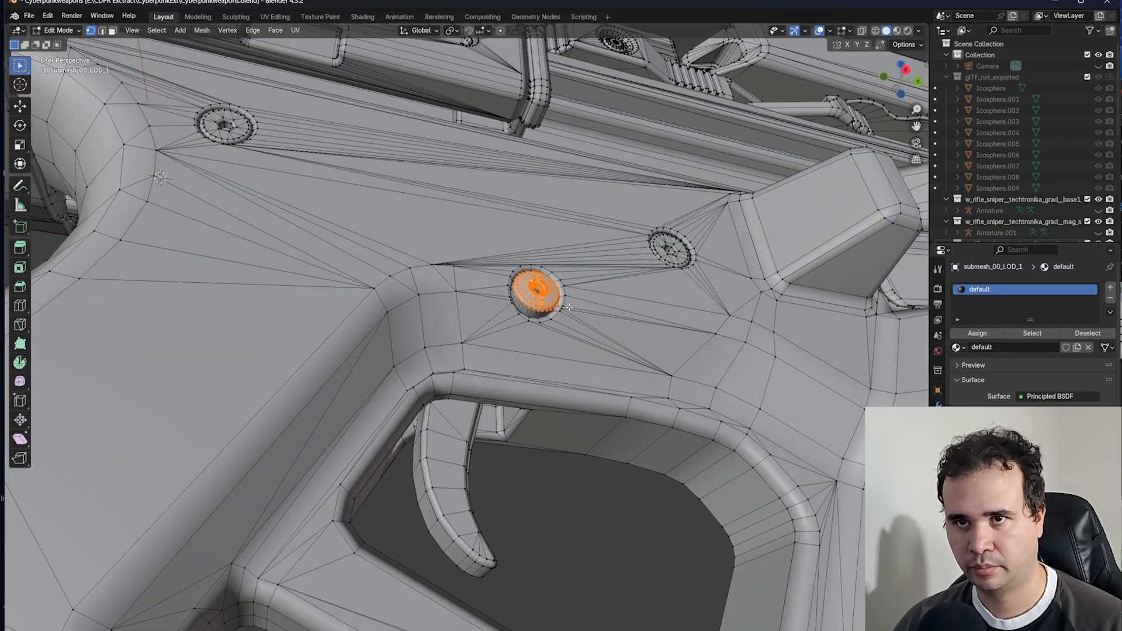
{"action": "scroll", "coordinate": [570, 307], "scroll_direction": "up", "scroll_amount": 7}
{"action": "middle_click_drag", "start_coordinate": [649, 273], "coordinate": [440, 373], "text": "shift"}
{"action": "scroll", "coordinate": [441, 373], "scroll_direction": "up", "scroll_amount": 3}
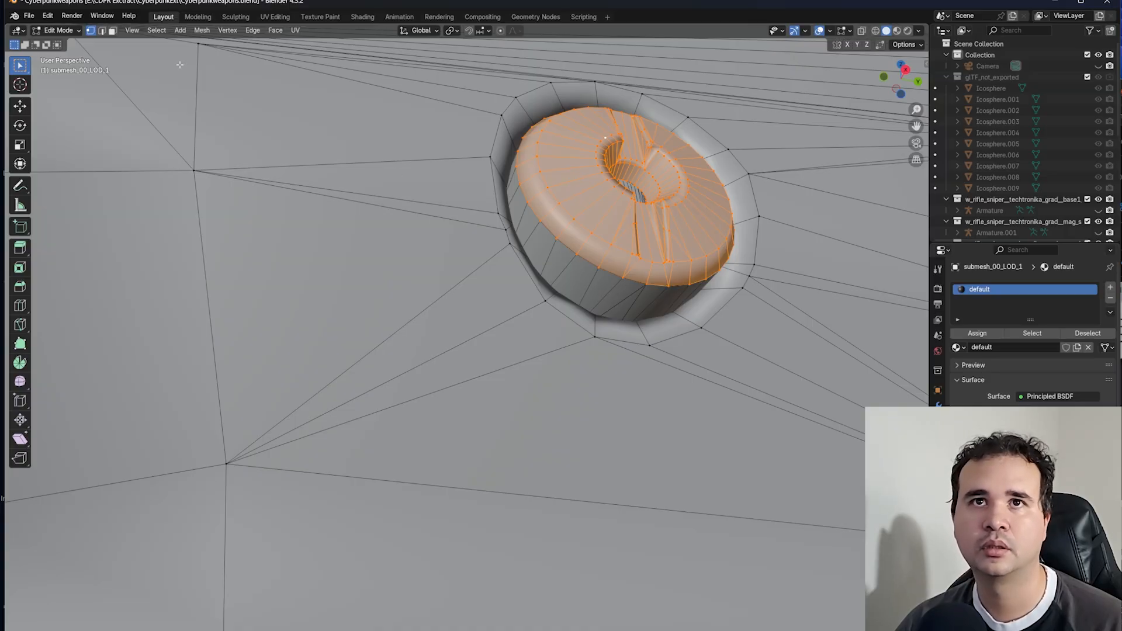
- Switch to face selection and select the loop of faces on the slotted screw's side wall
{"action": "left_click", "coordinate": [102, 31]}
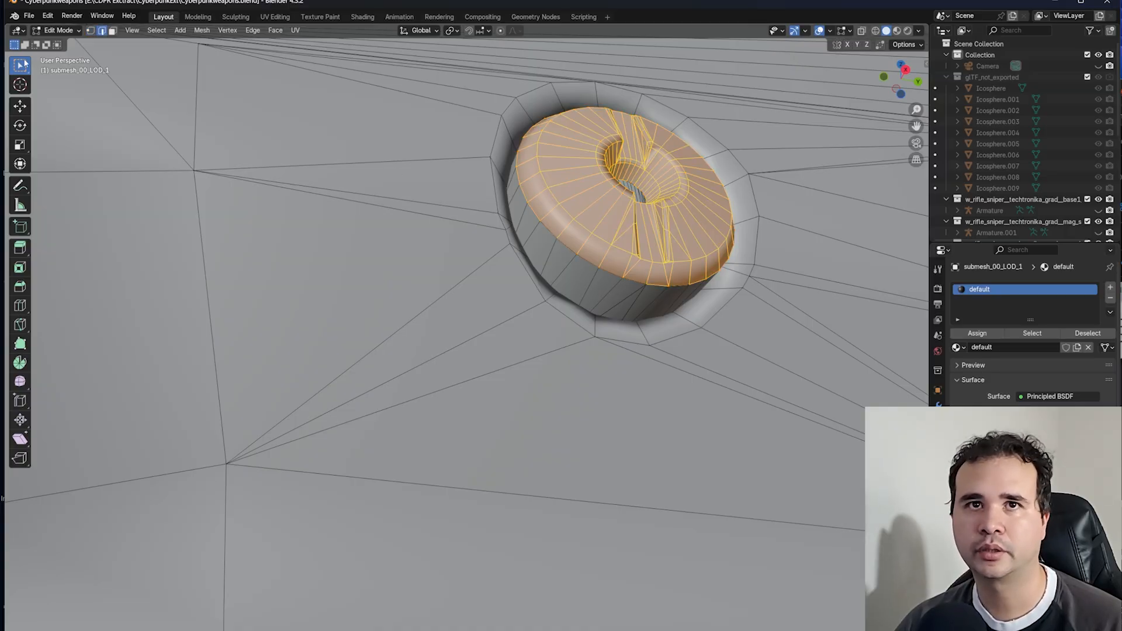
{"action": "left_click", "coordinate": [114, 31]}
{"action": "left_click", "coordinate": [572, 293]}
{"action": "left_click", "coordinate": [575, 290], "text": "alt"}
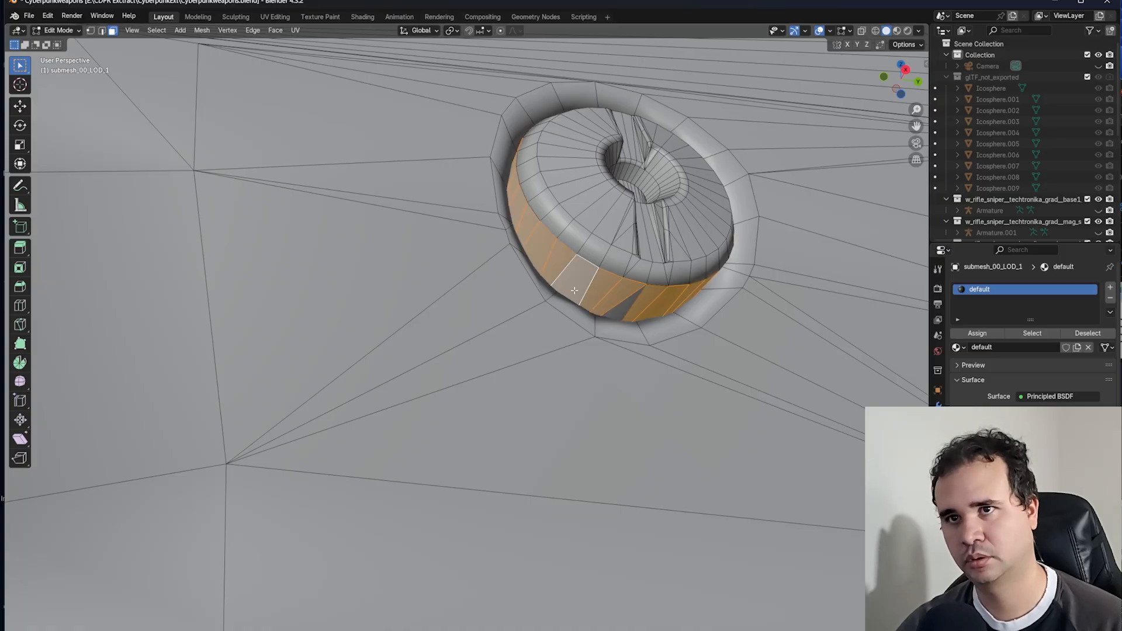
- Extend the face selection around the slotted screw's side wall, including the triangle that interrupts the loop
{"action": "scroll", "coordinate": [574, 290], "scroll_direction": "down", "scroll_amount": 4}
{"action": "middle_click_drag", "start_coordinate": [575, 296], "coordinate": [472, 371]}
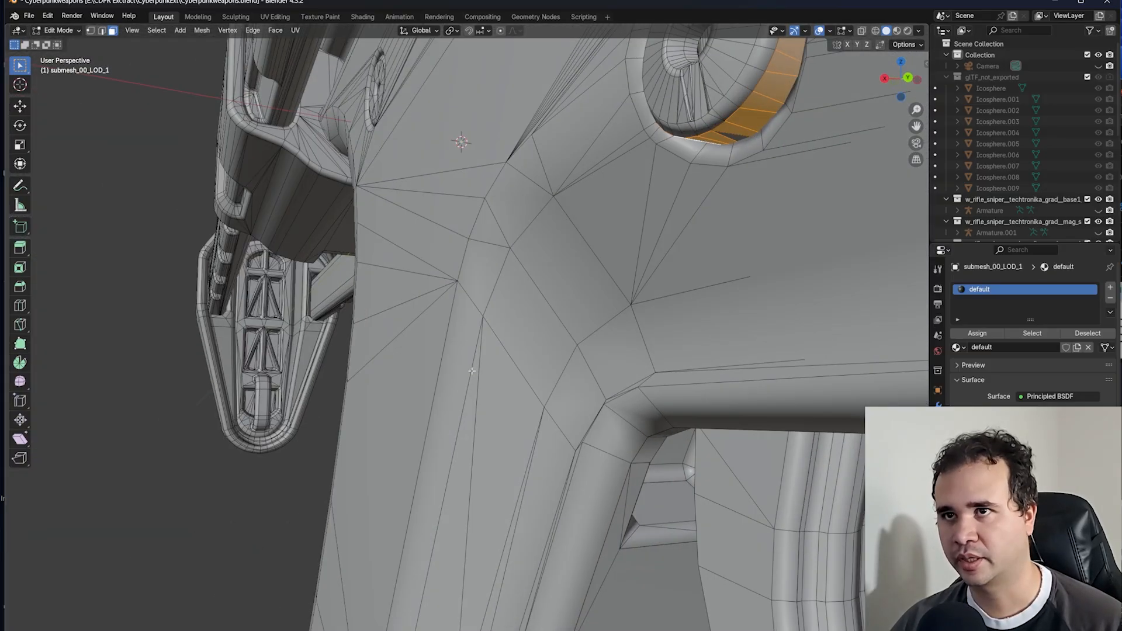
{"action": "middle_click_drag", "start_coordinate": [763, 126], "coordinate": [729, 369], "text": "shift"}
{"action": "scroll", "coordinate": [659, 388], "scroll_direction": "up", "scroll_amount": 3}
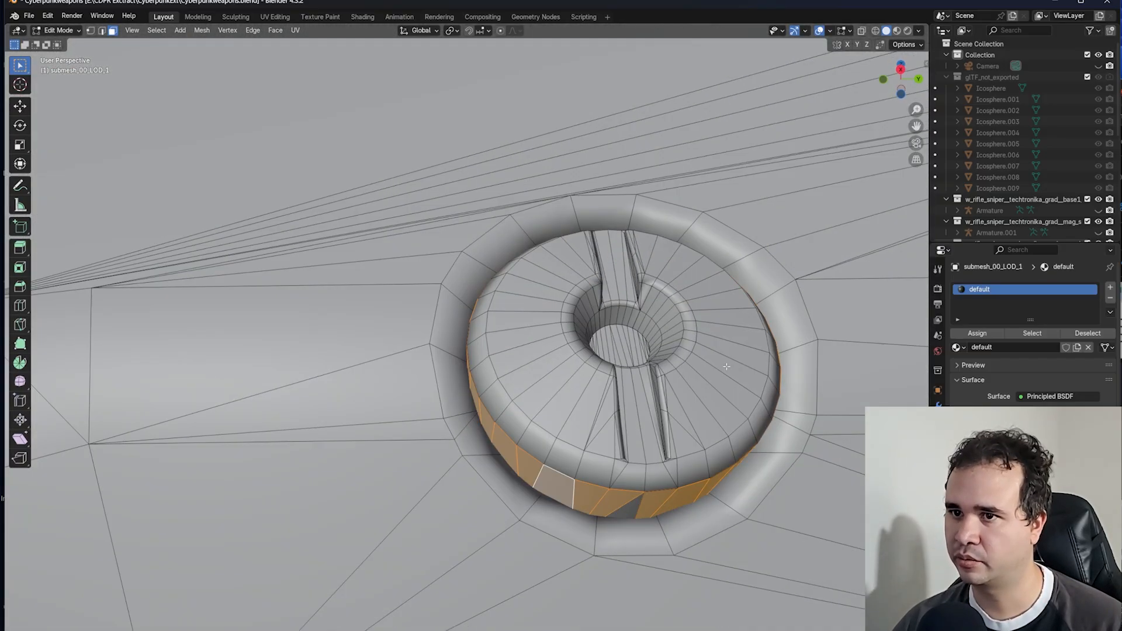
{"action": "scroll", "coordinate": [729, 368], "scroll_direction": "down", "scroll_amount": 2}
{"action": "middle_click_drag", "start_coordinate": [634, 480], "coordinate": [624, 449]}
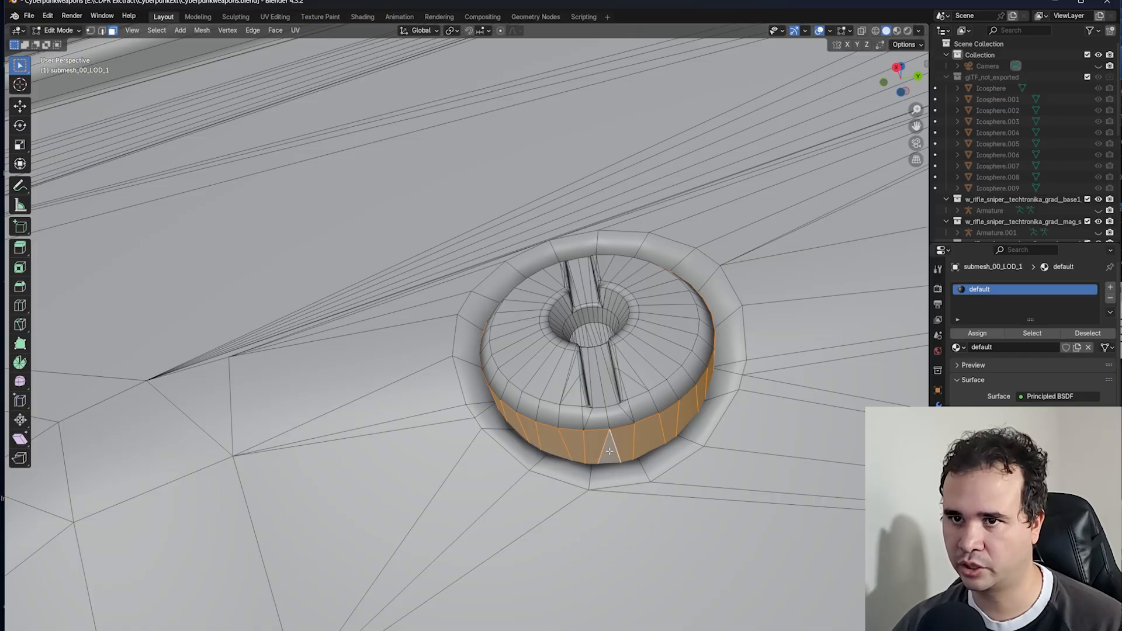
- Select the triangular face beside the screw's slot and examine how the recess rim connects to the surrounding edges
{"action": "left_click", "coordinate": [640, 384]}
{"action": "middle_click_drag", "start_coordinate": [668, 392], "coordinate": [630, 413]}
{"action": "scroll", "coordinate": [668, 379], "scroll_direction": "down", "scroll_amount": 5}
{"action": "middle_click_drag", "start_coordinate": [669, 378], "coordinate": [724, 377]}
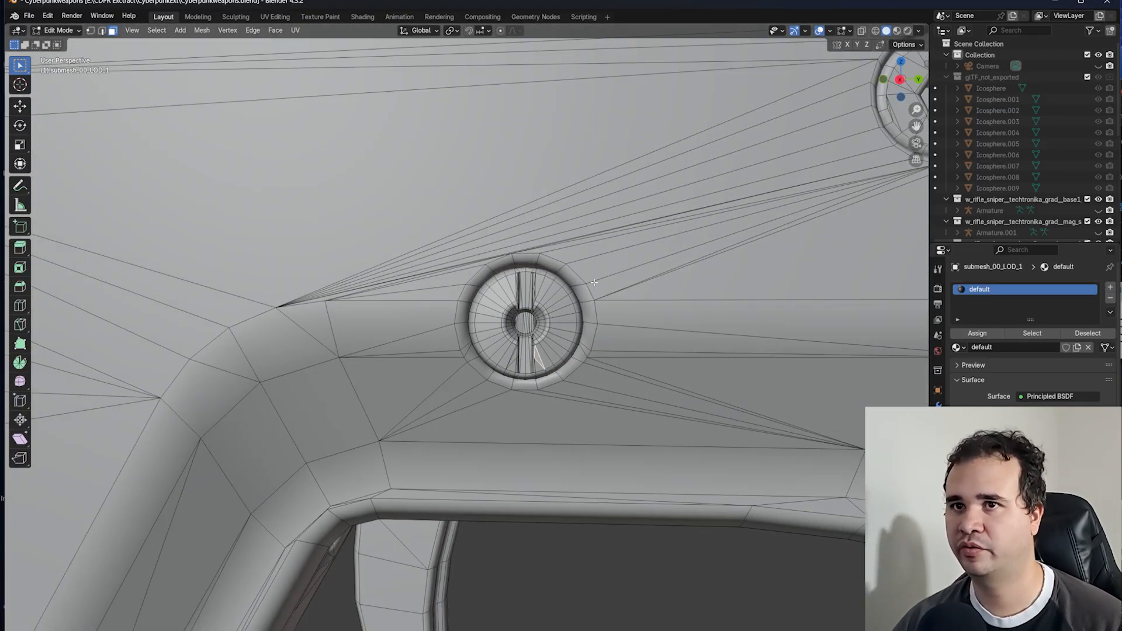
{"action": "scroll", "coordinate": [543, 271], "scroll_direction": "up", "scroll_amount": 2}
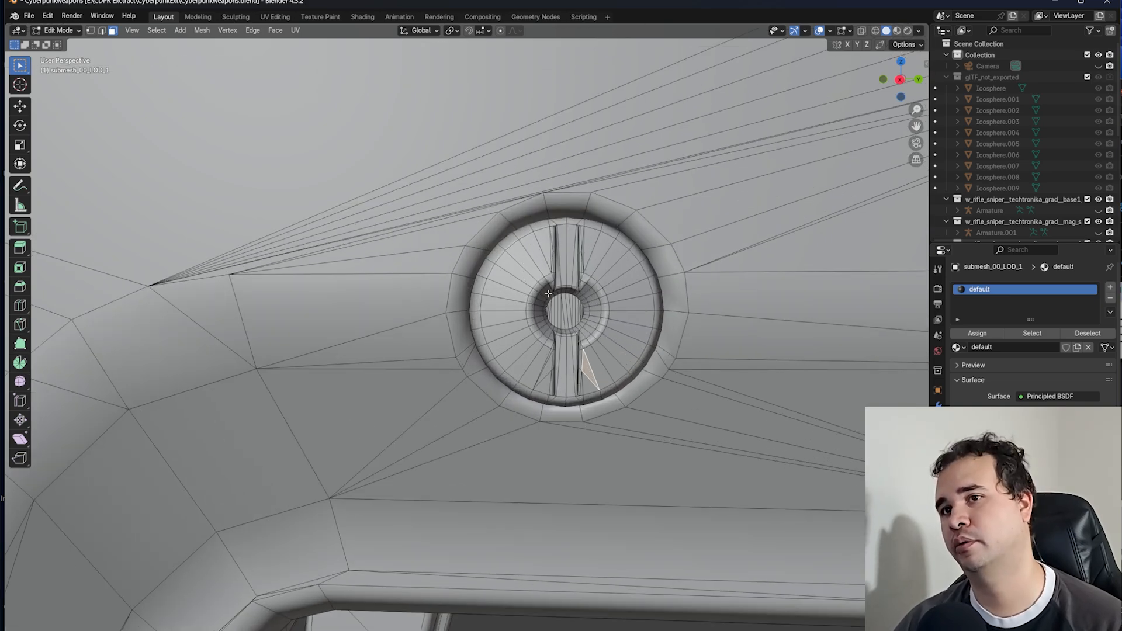
- Examine the slotted screw and its recess wall from the inner side of the mesh
{"action": "middle_click_drag", "start_coordinate": [548, 294], "coordinate": [394, 268]}
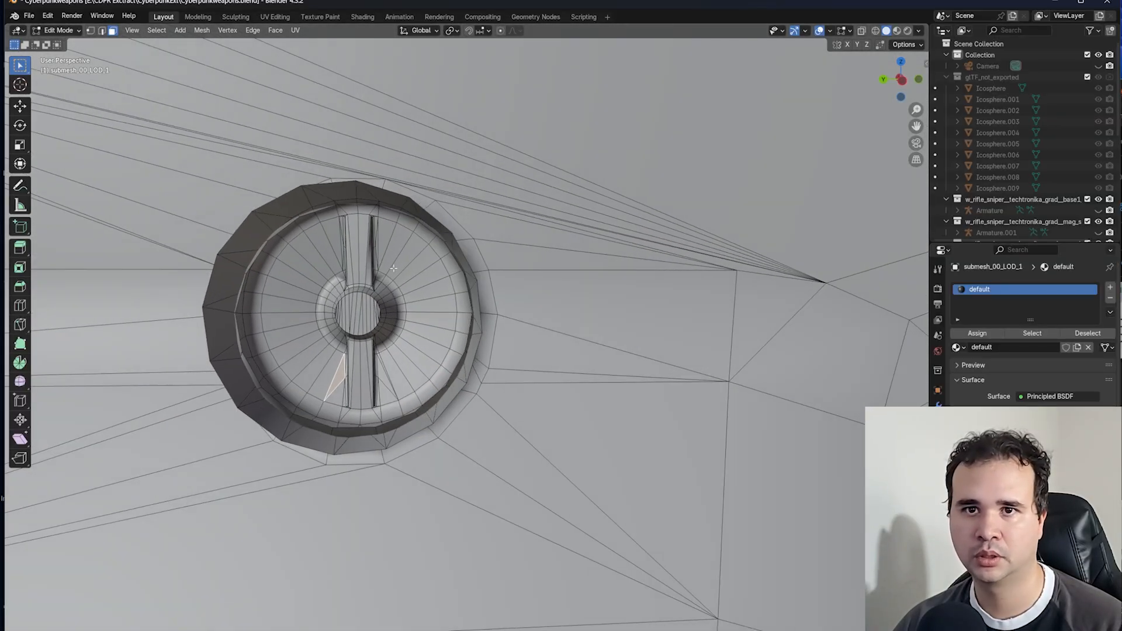
{"action": "middle_click_drag", "start_coordinate": [405, 317], "coordinate": [413, 297]}
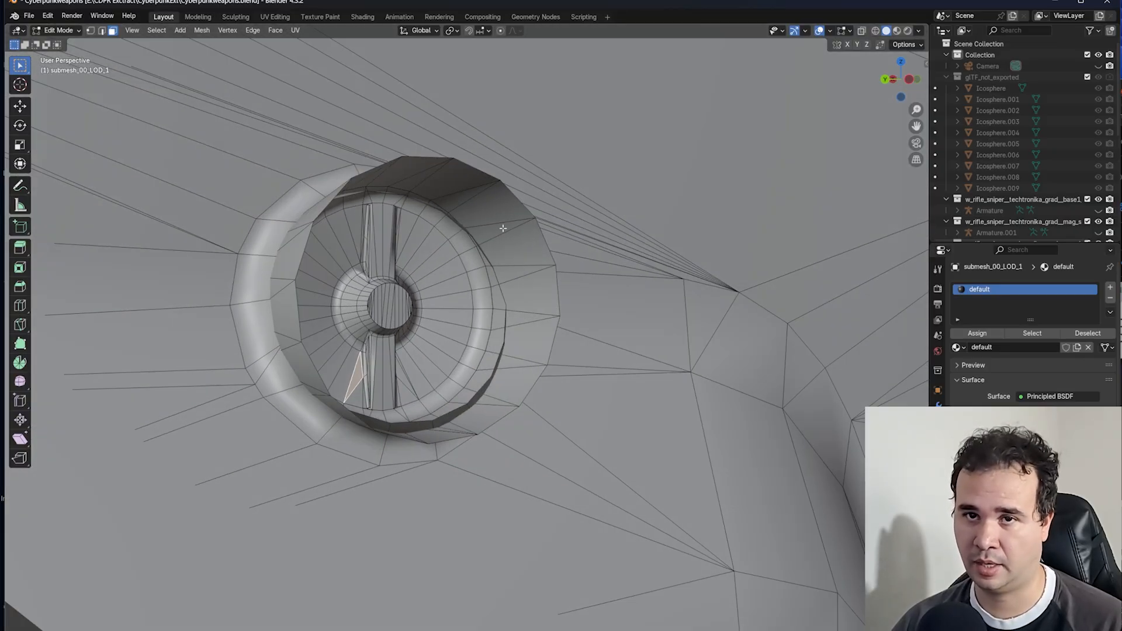
{"action": "middle_click_drag", "start_coordinate": [348, 281], "coordinate": [349, 290]}
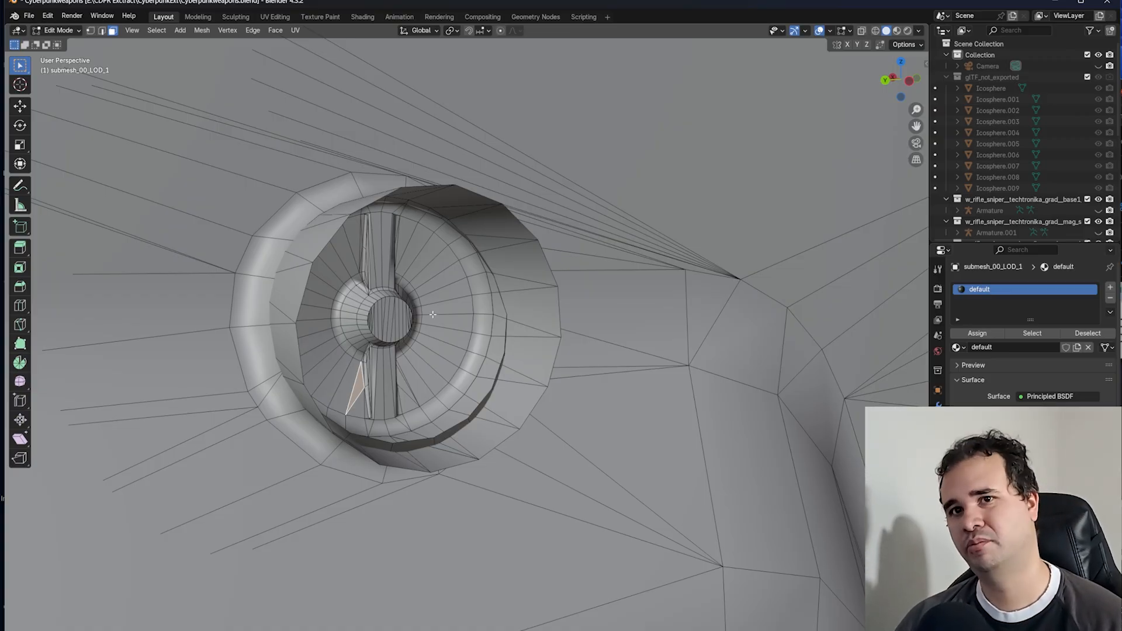
{"action": "middle_click_drag", "start_coordinate": [249, 299], "coordinate": [231, 328]}
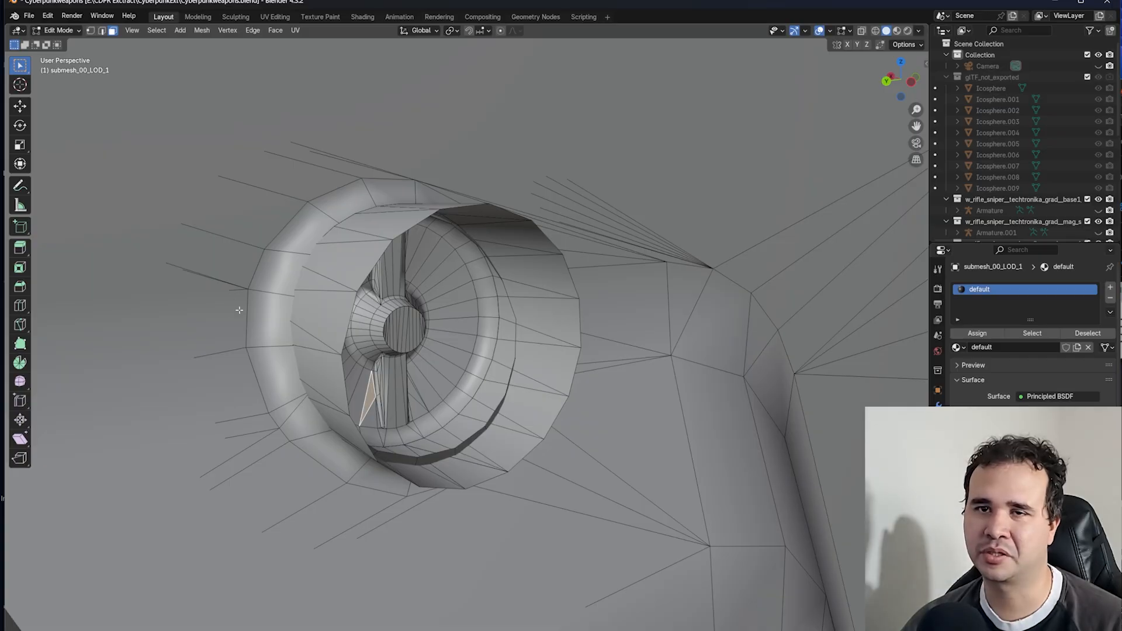
{"action": "middle_click_drag", "start_coordinate": [340, 306], "coordinate": [434, 283]}
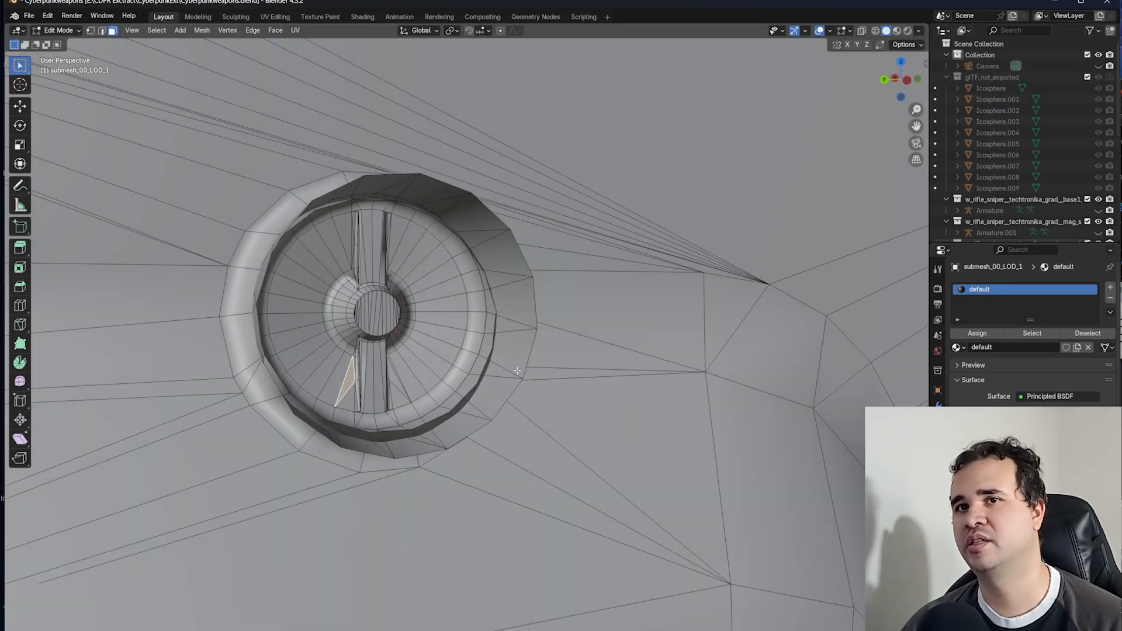
{"action": "middle_click_drag", "start_coordinate": [345, 266], "coordinate": [548, 230]}
{"action": "middle_click_drag", "start_coordinate": [359, 341], "coordinate": [523, 296]}
- Compare the slotted screw's edge density up close and from farther away
{"action": "scroll", "coordinate": [523, 297], "scroll_direction": "down", "scroll_amount": 7}
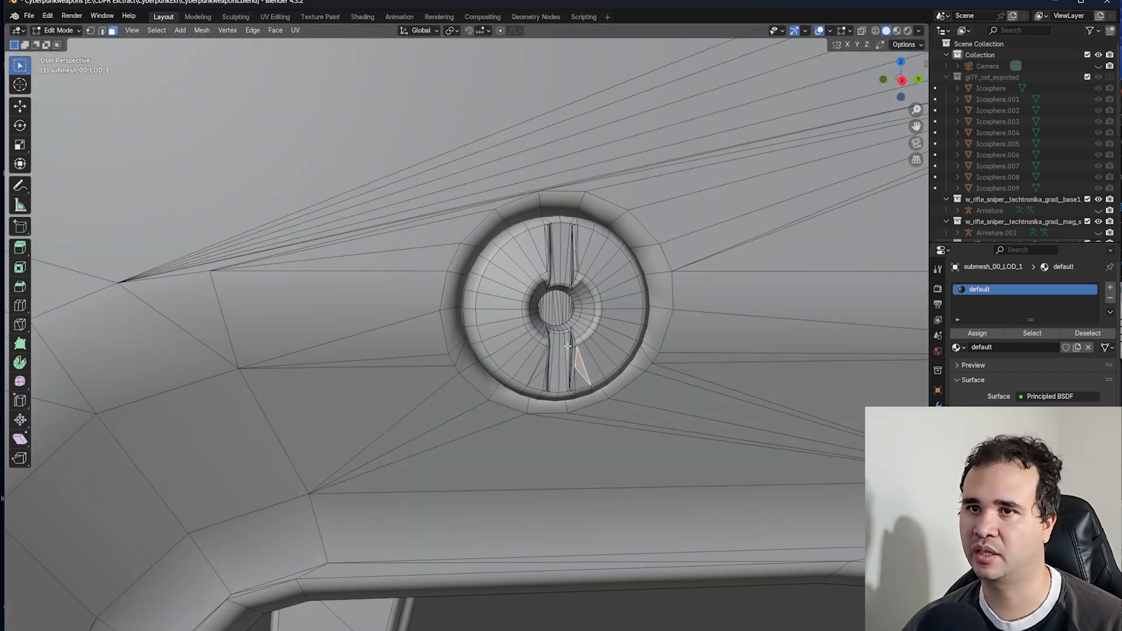
{"action": "scroll", "coordinate": [524, 297], "scroll_direction": "up", "scroll_amount": 7}
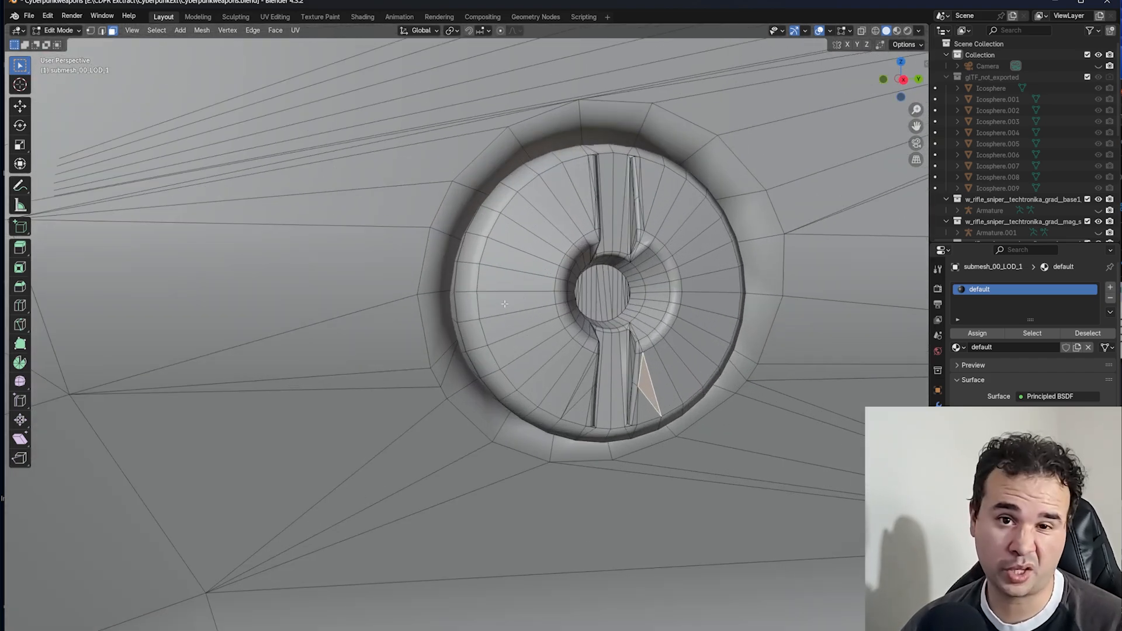
{"action": "scroll", "coordinate": [504, 304], "scroll_direction": "down", "scroll_amount": 5}
{"action": "scroll", "coordinate": [508, 293], "scroll_direction": "up", "scroll_amount": 5}
{"action": "scroll", "coordinate": [550, 316], "scroll_direction": "down", "scroll_amount": 2}
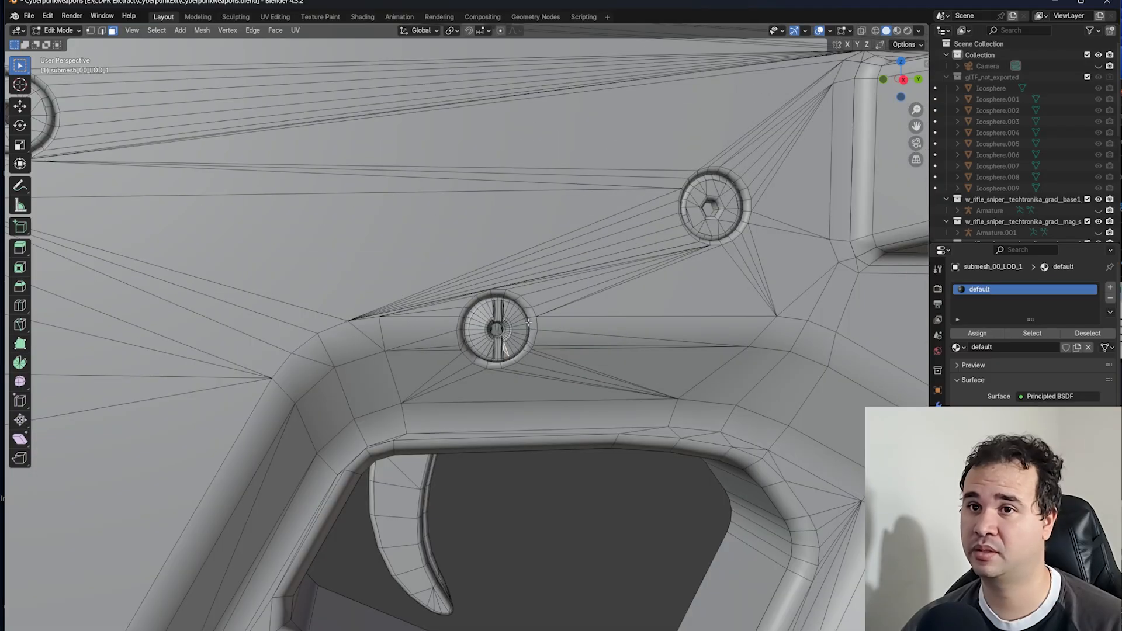
- Examine the edges fanning out from the hex screw by the raised block and the screw beside the long recessed panel
{"action": "scroll", "coordinate": [643, 271], "scroll_direction": "up", "scroll_amount": 1}
{"action": "middle_click_drag", "start_coordinate": [651, 269], "coordinate": [574, 319], "text": "shift"}
{"action": "scroll", "coordinate": [638, 244], "scroll_direction": "down", "scroll_amount": 9}
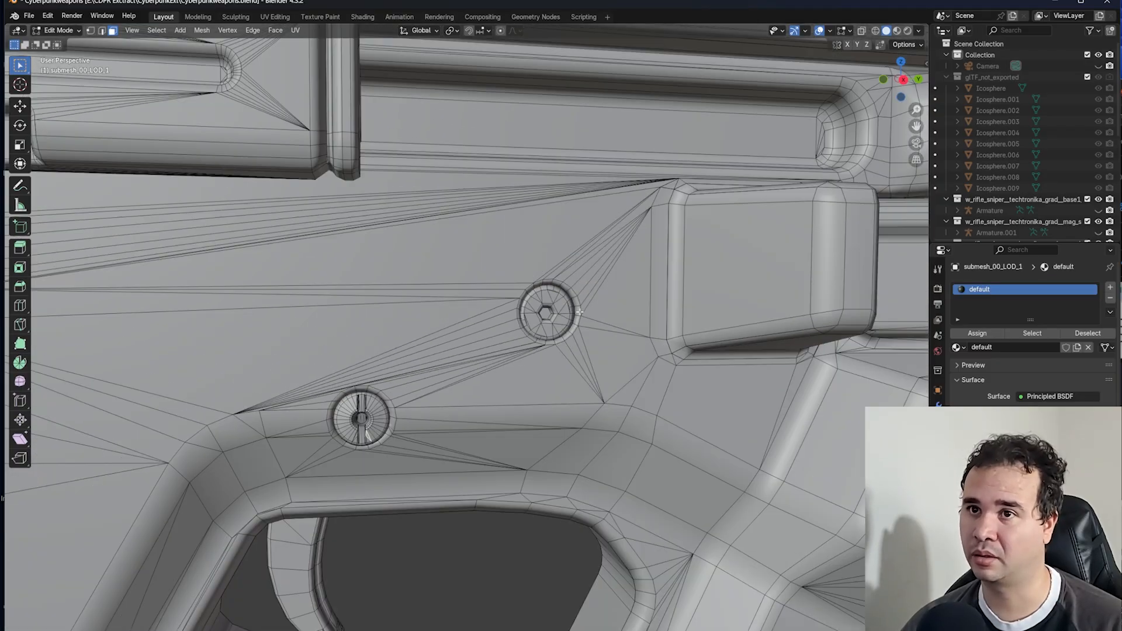
{"action": "middle_click_drag", "start_coordinate": [670, 332], "coordinate": [421, 344], "text": "shift"}
{"action": "scroll", "coordinate": [459, 330], "scroll_direction": "up", "scroll_amount": 6}
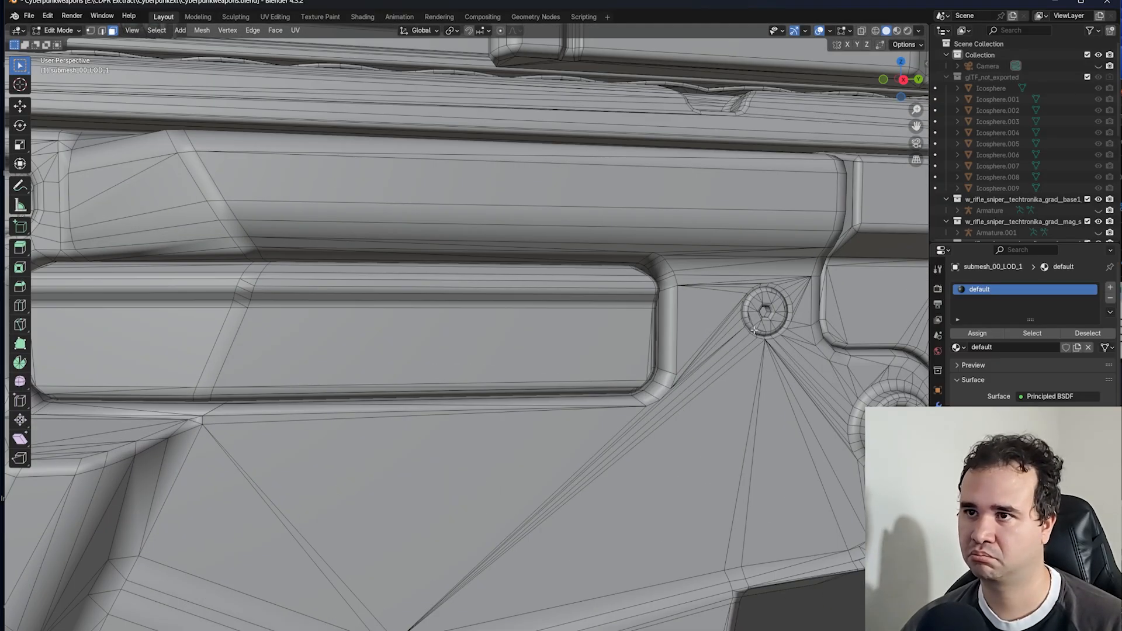
- Examine the two cylindrical plugs and their collars between the round screw and the curved bar on the receiver's side
{"action": "middle_click_drag", "start_coordinate": [764, 311], "coordinate": [539, 344], "text": "shift"}
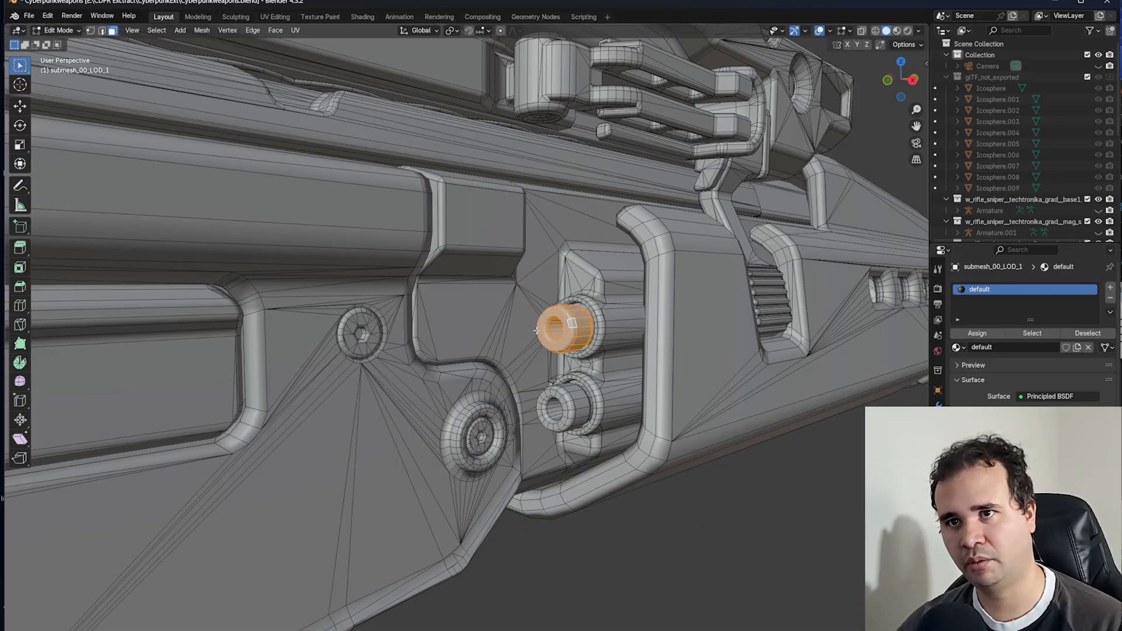
{"action": "scroll", "coordinate": [536, 330], "scroll_direction": "down", "scroll_amount": 6}
{"action": "middle_click_drag", "start_coordinate": [537, 330], "coordinate": [468, 336]}
{"action": "scroll", "coordinate": [467, 336], "scroll_direction": "up", "scroll_amount": 9}
{"action": "middle_click_drag", "start_coordinate": [724, 459], "coordinate": [437, 495], "text": "shift"}
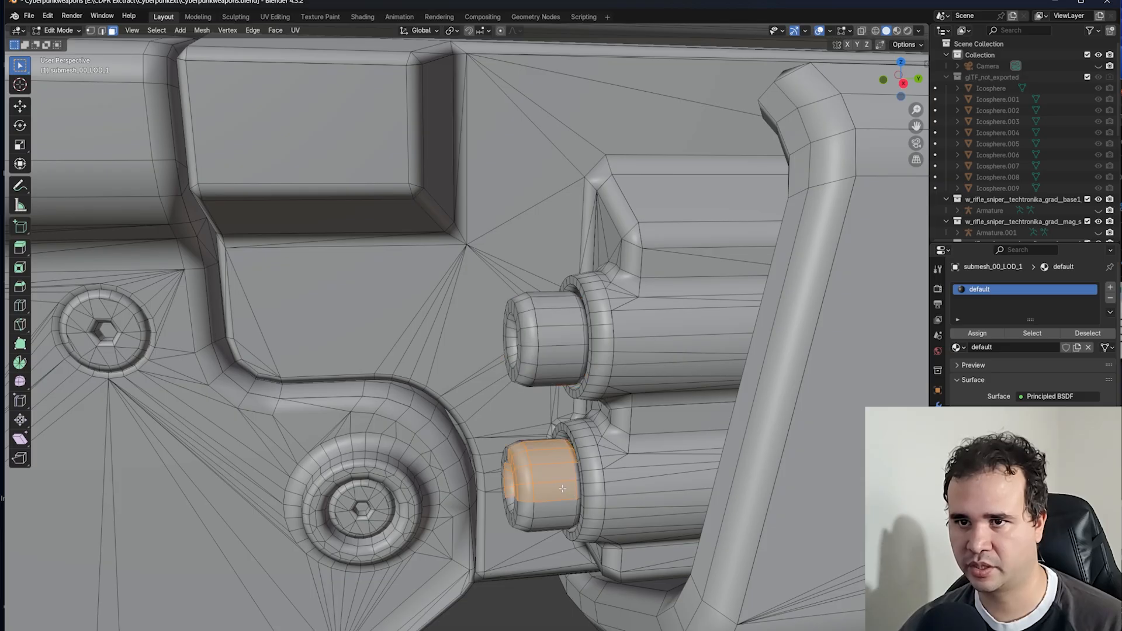
{"action": "scroll", "coordinate": [562, 489], "scroll_direction": "down", "scroll_amount": 3}
{"action": "middle_click_drag", "start_coordinate": [562, 488], "coordinate": [549, 406]}
{"action": "scroll", "coordinate": [409, 540], "scroll_direction": "up", "scroll_amount": 6}
{"action": "scroll", "coordinate": [410, 539], "scroll_direction": "up", "scroll_amount": 2}
{"action": "scroll", "coordinate": [468, 364], "scroll_direction": "down", "scroll_amount": 1}
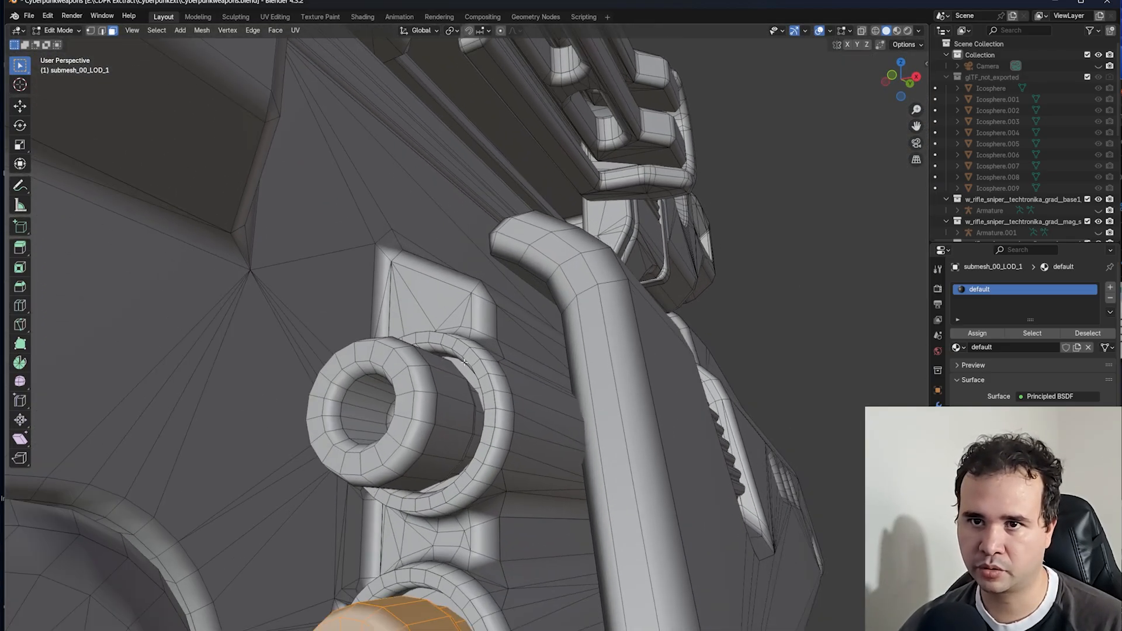
{"action": "scroll", "coordinate": [488, 384], "scroll_direction": "down", "scroll_amount": 6}
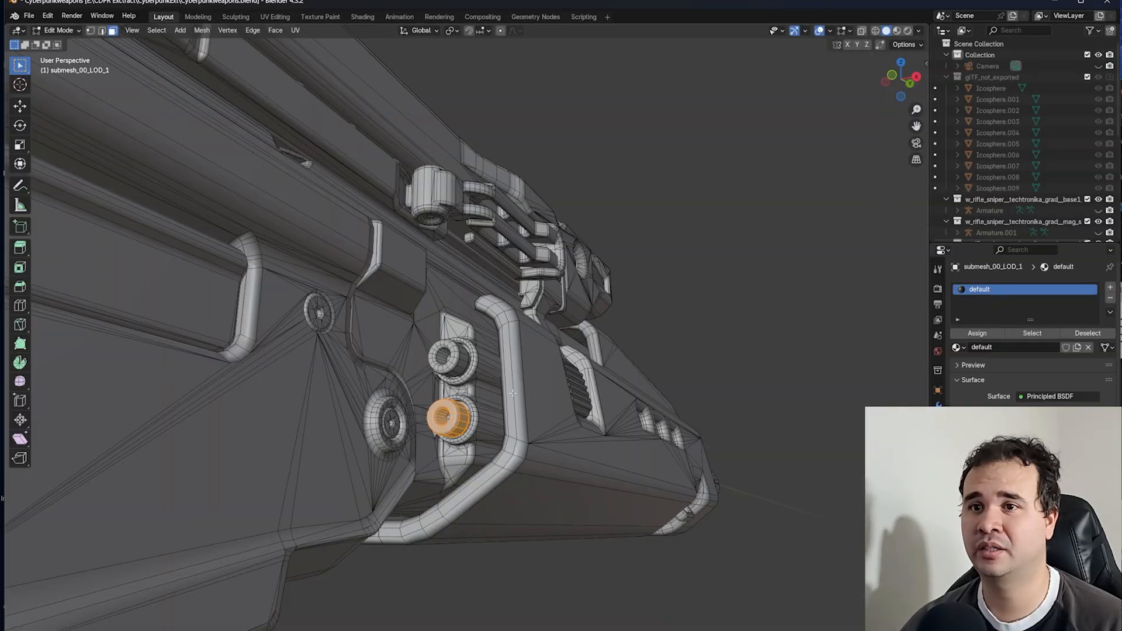
- Select the linked geometry of the side handguard shell near the curved bar and inspect it from the muzzle end
{"action": "mouse_move", "coordinate": [512, 393]}
{"action": "middle_mouse_down"}
{"action": "mouse_move", "coordinate": [451, 451]}
{"action": "mouse_move", "coordinate": [508, 389]}
{"action": "middle_mouse_up"}
{"action": "scroll", "coordinate": [524, 255], "scroll_direction": "up", "scroll_amount": 8}
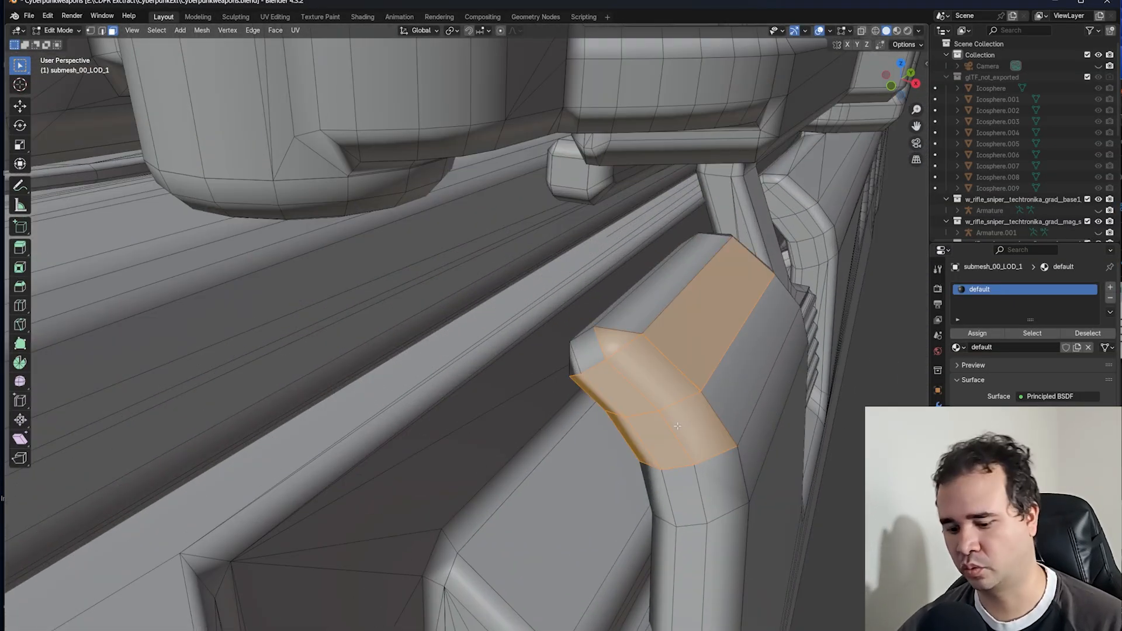
{"action": "key", "text": "l"}
{"action": "scroll", "coordinate": [725, 389], "scroll_direction": "down", "scroll_amount": 8}
{"action": "middle_click_drag", "start_coordinate": [678, 409], "coordinate": [497, 374]}
{"action": "middle_click_drag", "start_coordinate": [731, 410], "coordinate": [473, 418], "text": "shift"}
{"action": "scroll", "coordinate": [473, 418], "scroll_direction": "down", "scroll_amount": 5}
{"action": "middle_click_drag", "start_coordinate": [661, 430], "coordinate": [576, 432]}
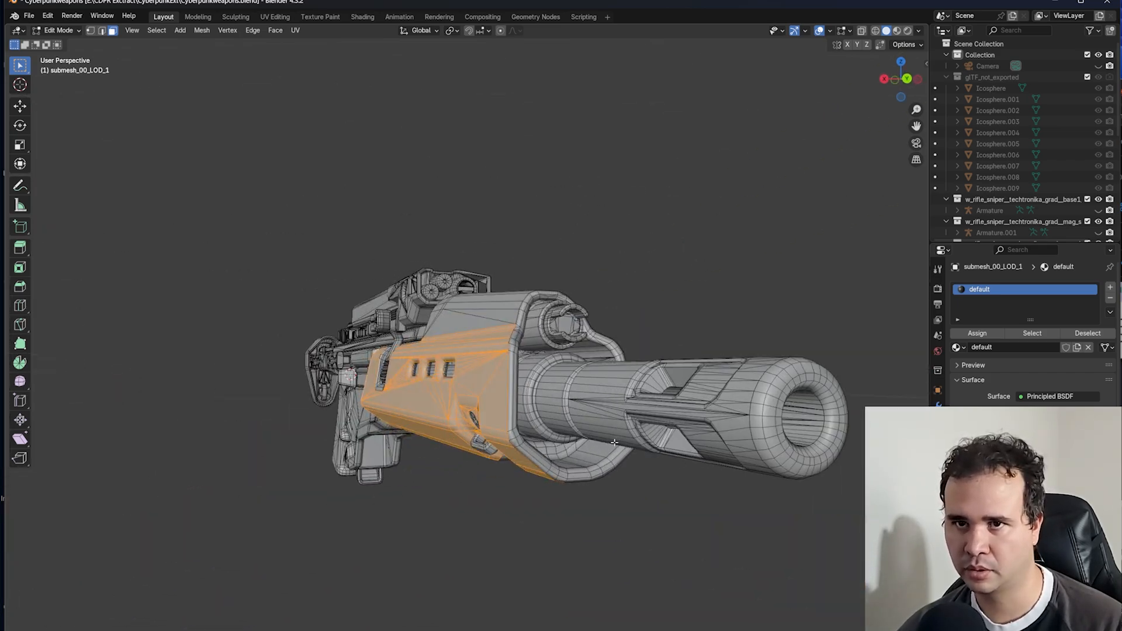
{"action": "scroll", "coordinate": [626, 527], "scroll_direction": "up", "scroll_amount": 4}
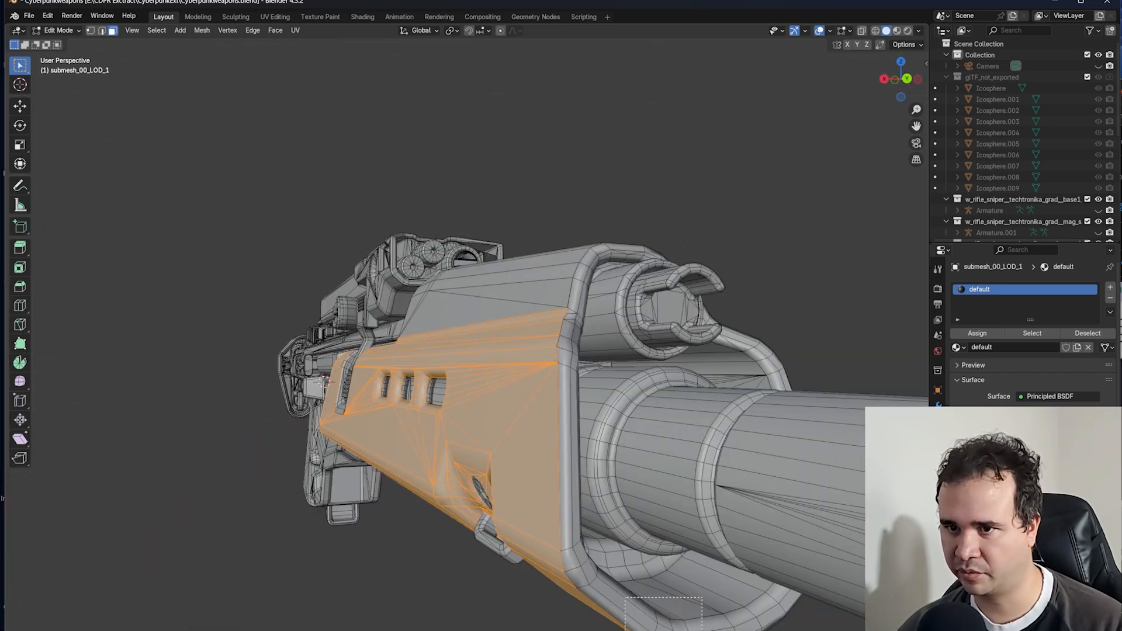
- Clear the handguard's front frame from view and examine the barrel, muzzle and exposed shell from the front
{"action": "left_click_drag", "start_coordinate": [702, 630], "coordinate": [702, 628]}
{"action": "middle_click_drag", "start_coordinate": [702, 628], "coordinate": [566, 427]}
{"action": "scroll", "coordinate": [788, 488], "scroll_direction": "down", "scroll_amount": 3}
{"action": "scroll", "coordinate": [566, 427], "scroll_direction": "down", "scroll_amount": 3}
{"action": "scroll", "coordinate": [568, 418], "scroll_direction": "up", "scroll_amount": 5}
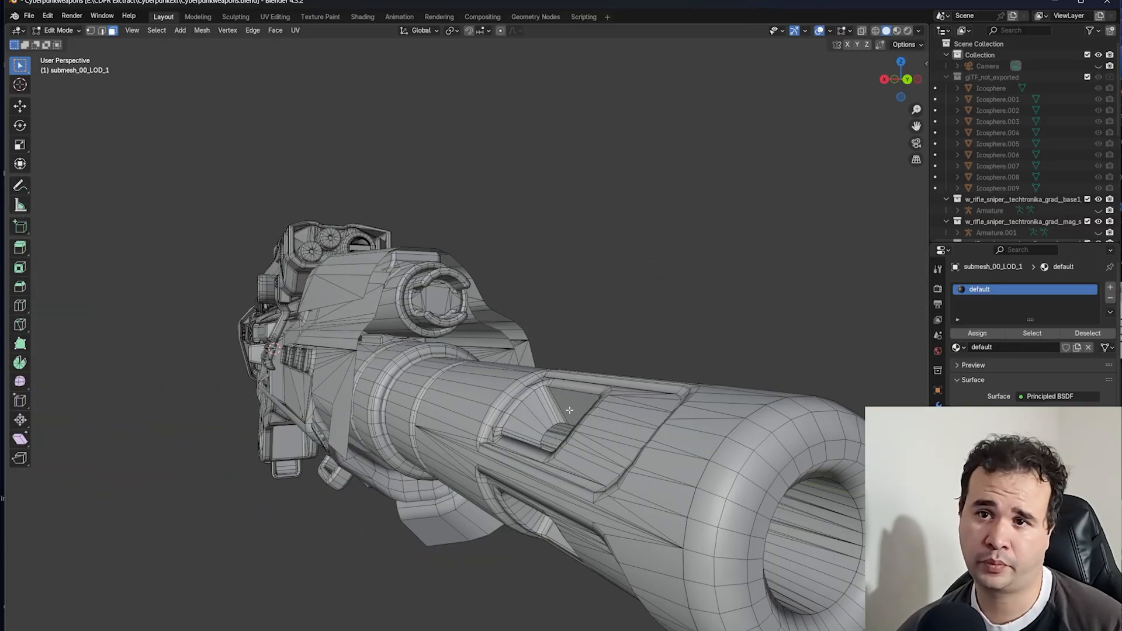
{"action": "scroll", "coordinate": [716, 449], "scroll_direction": "down", "scroll_amount": 5}
{"action": "middle_click_drag", "start_coordinate": [709, 453], "coordinate": [648, 456]}
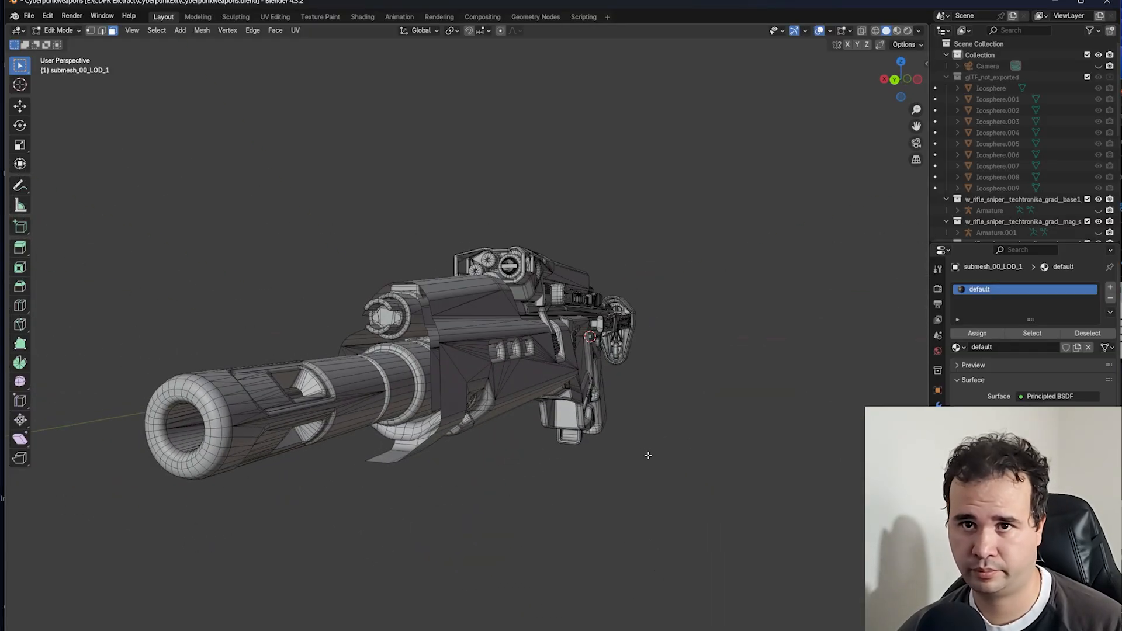
- Examine the upper housing's open front, its segmented cylinders and the stepped rings of the cut-off round part
{"action": "scroll", "coordinate": [397, 357], "scroll_direction": "up", "scroll_amount": 6}
{"action": "middle_click_drag", "start_coordinate": [398, 357], "coordinate": [504, 448]}
{"action": "scroll", "coordinate": [412, 357], "scroll_direction": "down", "scroll_amount": 5}
{"action": "scroll", "coordinate": [418, 374], "scroll_direction": "up", "scroll_amount": 3}
{"action": "scroll", "coordinate": [529, 422], "scroll_direction": "down", "scroll_amount": 3}
{"action": "scroll", "coordinate": [530, 422], "scroll_direction": "up", "scroll_amount": 4}
{"action": "scroll", "coordinate": [505, 414], "scroll_direction": "down", "scroll_amount": 2}
{"action": "scroll", "coordinate": [534, 426], "scroll_direction": "up", "scroll_amount": 3}
{"action": "middle_click_drag", "start_coordinate": [566, 367], "coordinate": [503, 371]}
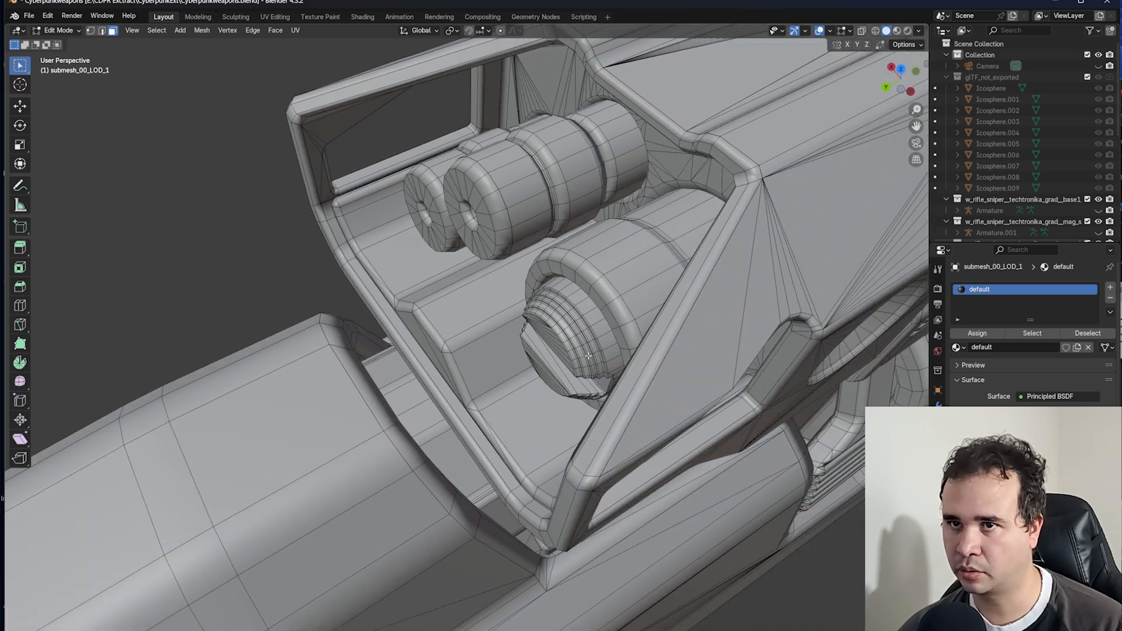
{"action": "scroll", "coordinate": [609, 334], "scroll_direction": "up", "scroll_amount": 6}
{"action": "scroll", "coordinate": [684, 346], "scroll_direction": "down", "scroll_amount": 4}
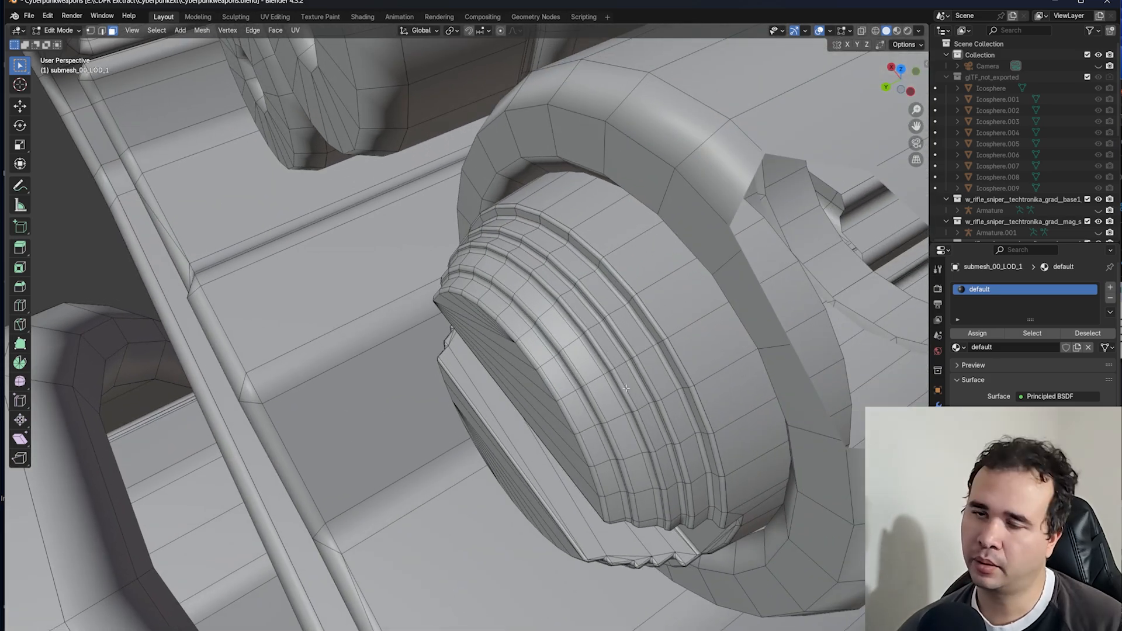
{"action": "scroll", "coordinate": [641, 397], "scroll_direction": "down", "scroll_amount": 10}
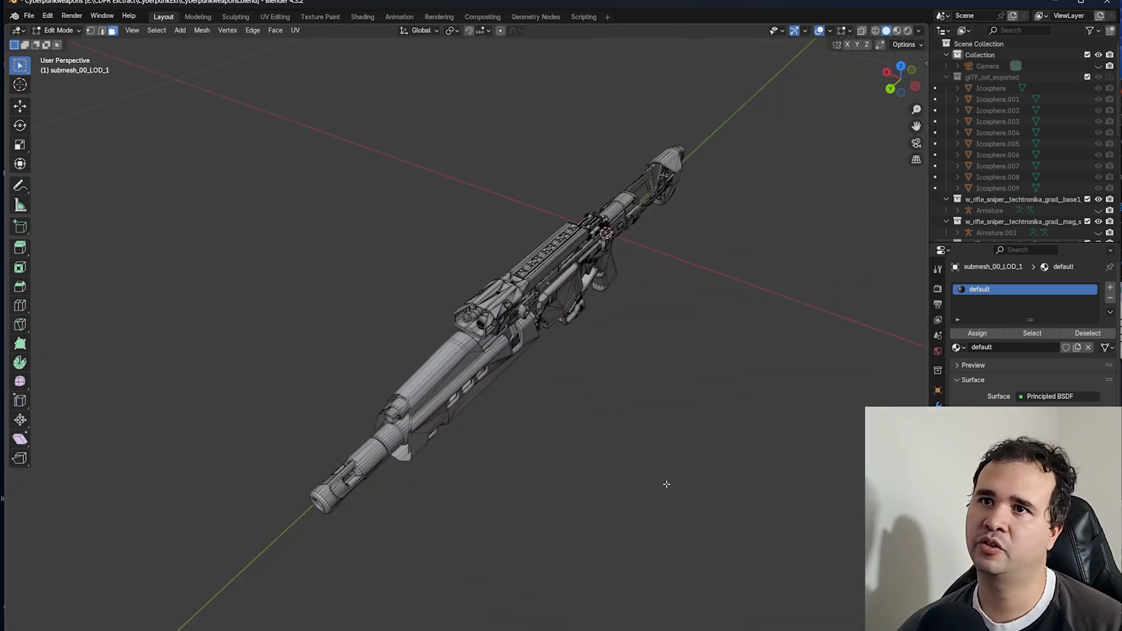
- Examine the side of the upper housing, including its round recesses, vents and surrounding triangulated faces
{"action": "middle_click_drag", "start_coordinate": [667, 484], "coordinate": [552, 402]}
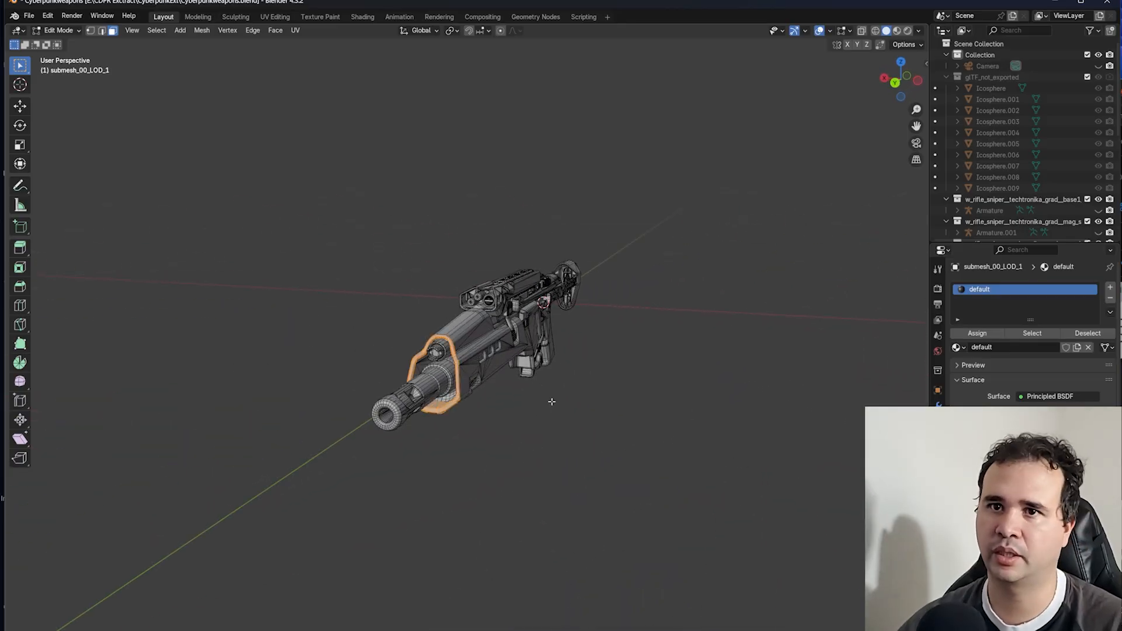
{"action": "scroll", "coordinate": [489, 336], "scroll_direction": "up", "scroll_amount": 7}
{"action": "middle_click_drag", "start_coordinate": [535, 147], "coordinate": [430, 420], "text": "shift"}
{"action": "scroll", "coordinate": [541, 357], "scroll_direction": "up", "scroll_amount": 6}
{"action": "scroll", "coordinate": [529, 370], "scroll_direction": "down", "scroll_amount": 5}
{"action": "middle_click_drag", "start_coordinate": [446, 385], "coordinate": [450, 377]}
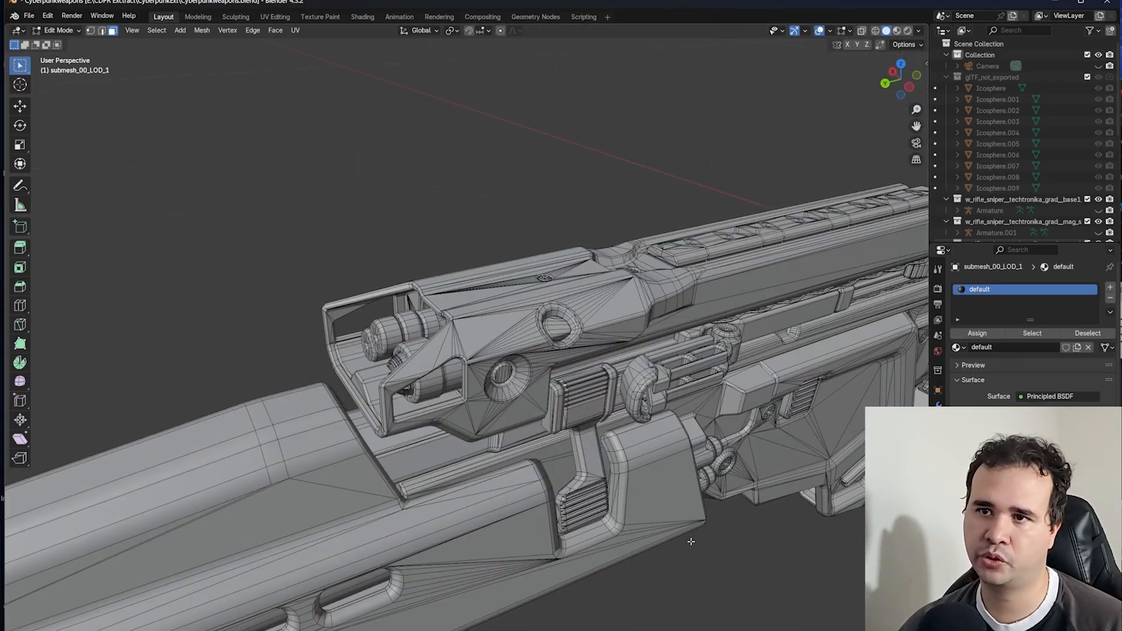
- Examine the upper rail, rear mount, grip and stock by viewing the rifle from behind and from its side
{"action": "middle_click_drag", "start_coordinate": [724, 537], "coordinate": [693, 497]}
{"action": "scroll", "coordinate": [693, 497], "scroll_direction": "down", "scroll_amount": 4}
{"action": "middle_click_drag", "start_coordinate": [713, 438], "coordinate": [556, 450]}
{"action": "scroll", "coordinate": [635, 401], "scroll_direction": "down", "scroll_amount": 5}
{"action": "scroll", "coordinate": [555, 450], "scroll_direction": "up", "scroll_amount": 5}
{"action": "middle_click_drag", "start_coordinate": [613, 338], "coordinate": [664, 340]}
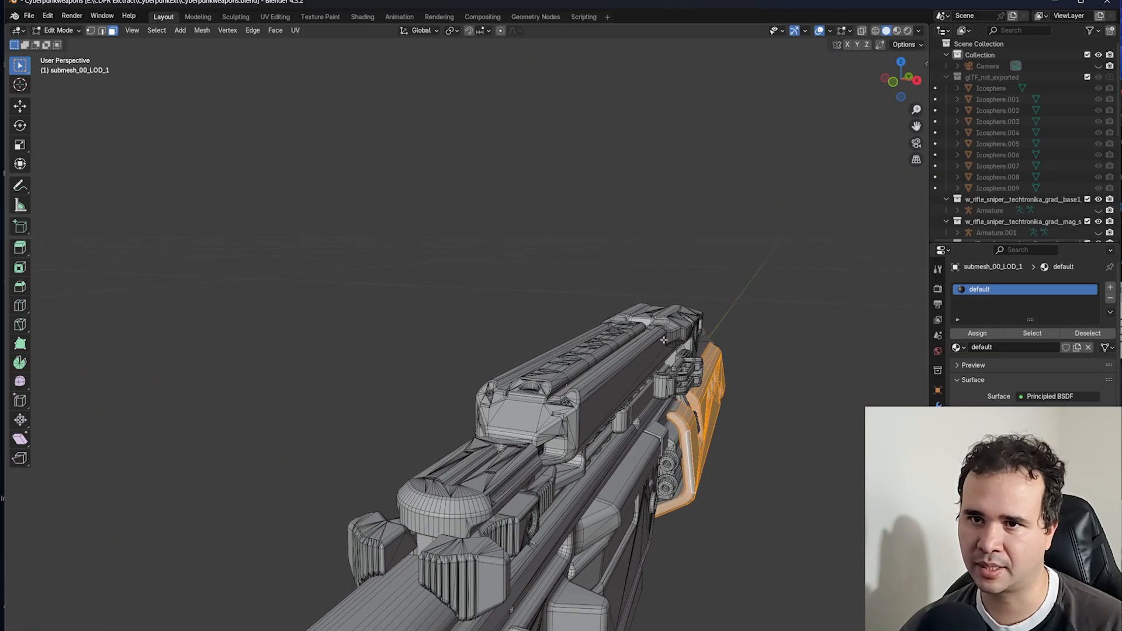
{"action": "mouse_move", "coordinate": [534, 410]}
{"action": "middle_mouse_down"}
{"action": "mouse_move", "coordinate": [614, 369]}
{"action": "mouse_move", "coordinate": [602, 393]}
{"action": "mouse_move", "coordinate": [543, 404]}
{"action": "middle_mouse_up"}
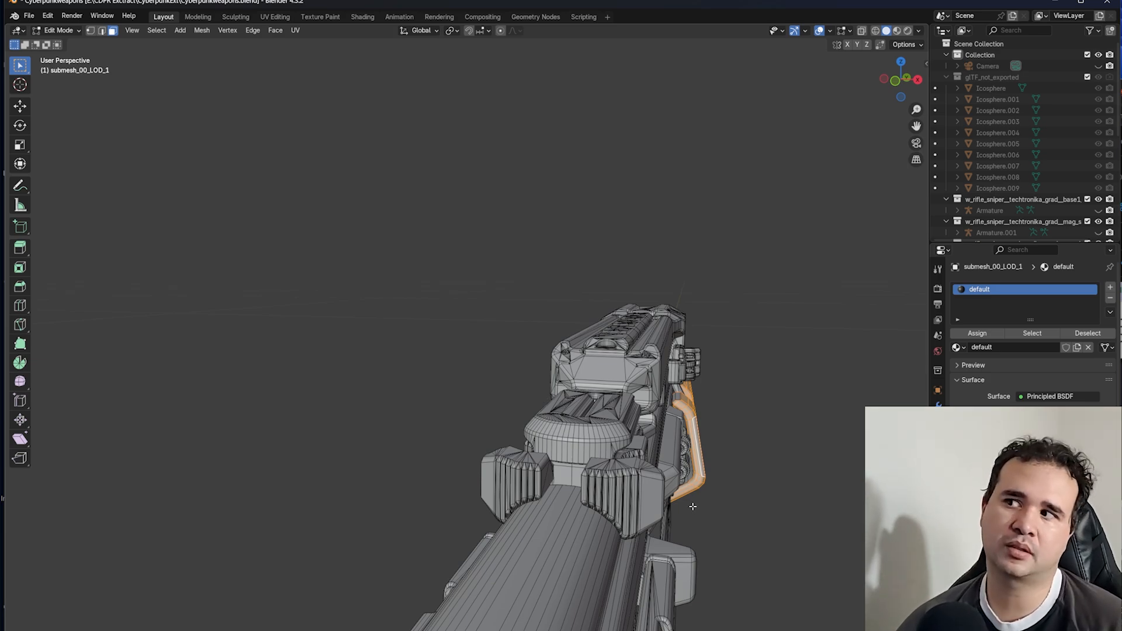
{"action": "middle_click_drag", "start_coordinate": [561, 485], "coordinate": [595, 482]}
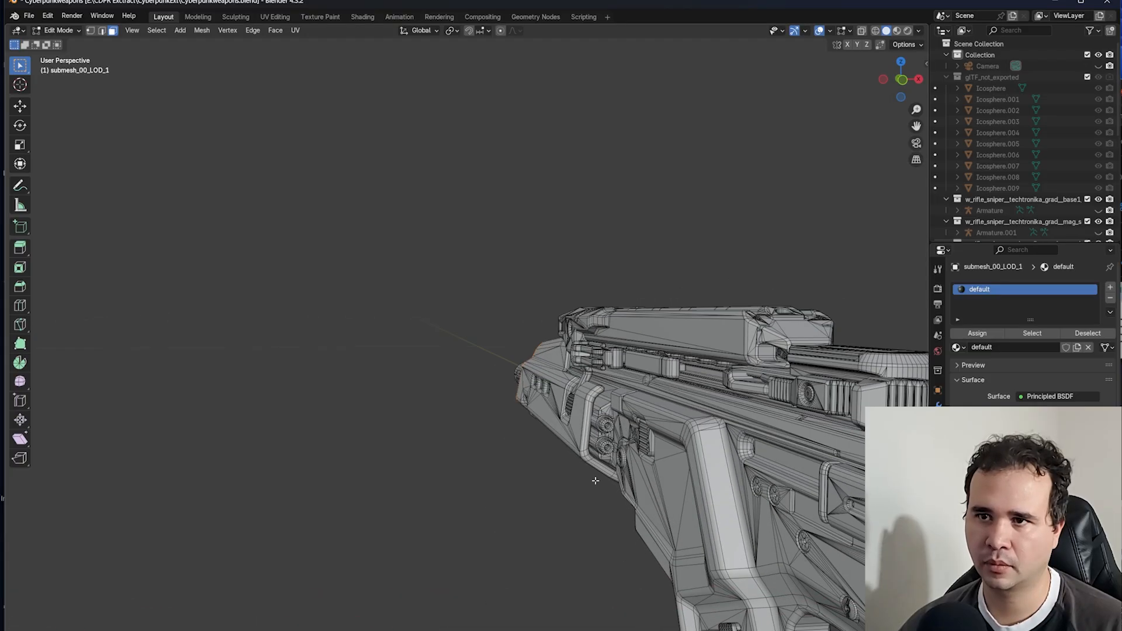
{"action": "scroll", "coordinate": [587, 428], "scroll_direction": "down", "scroll_amount": 4}
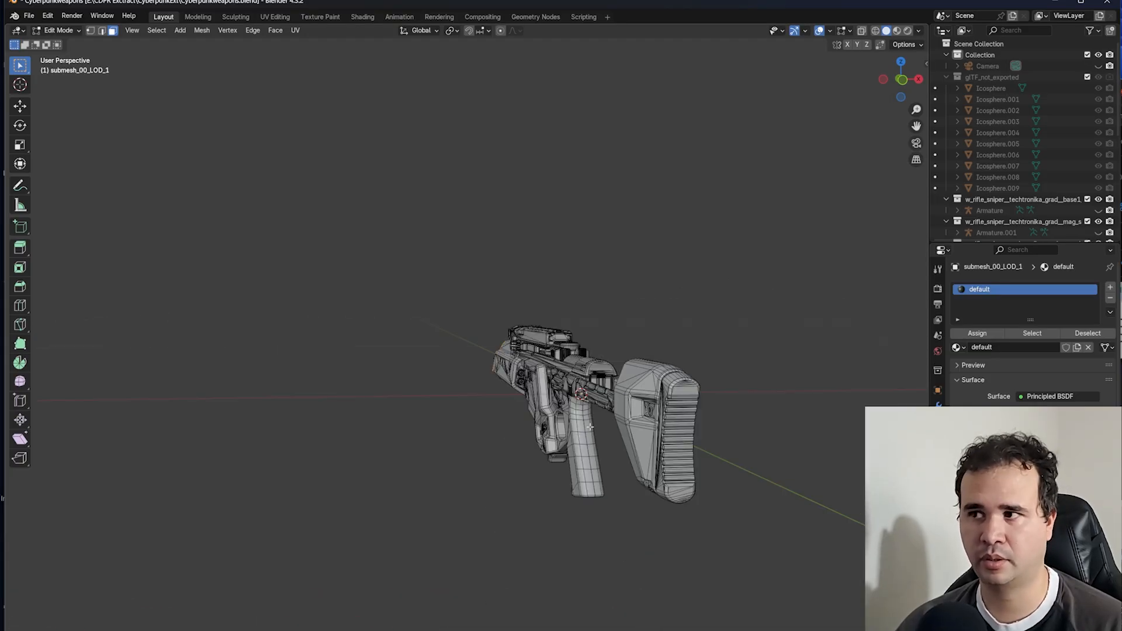
{"action": "middle_click_drag", "start_coordinate": [512, 411], "coordinate": [533, 399]}
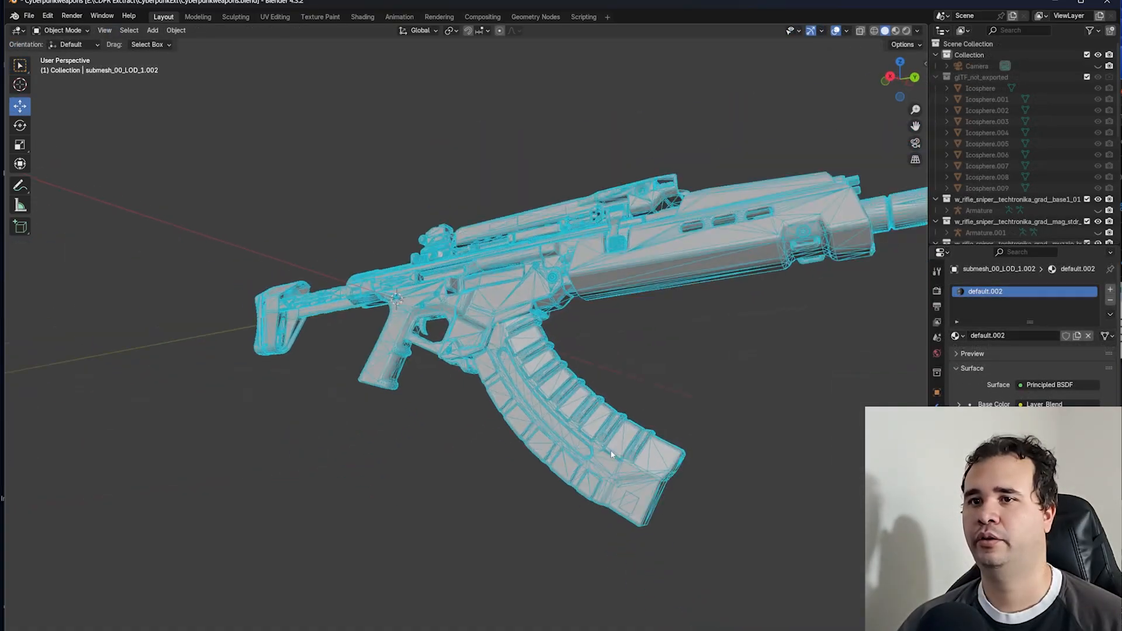
- Select the curved magazine and examine the edges around its raised panels, ribs and long groove
{"action": "mouse_move", "coordinate": [611, 455]}
{"action": "middle_mouse_down"}
{"action": "mouse_move", "coordinate": [496, 421]}
{"action": "mouse_move", "coordinate": [512, 331]}
{"action": "mouse_move", "coordinate": [418, 345]}
{"action": "mouse_move", "coordinate": [496, 328]}
{"action": "mouse_move", "coordinate": [784, 383]}
{"action": "mouse_move", "coordinate": [836, 366]}
{"action": "mouse_move", "coordinate": [542, 381]}
{"action": "mouse_move", "coordinate": [631, 440]}
{"action": "mouse_move", "coordinate": [634, 454]}
{"action": "middle_mouse_up"}
{"action": "scroll", "coordinate": [510, 332], "scroll_direction": "up", "scroll_amount": 4}
{"action": "scroll", "coordinate": [495, 329], "scroll_direction": "down", "scroll_amount": 3}
{"action": "left_click", "coordinate": [463, 348]}
{"action": "scroll", "coordinate": [602, 352], "scroll_direction": "up", "scroll_amount": 3}
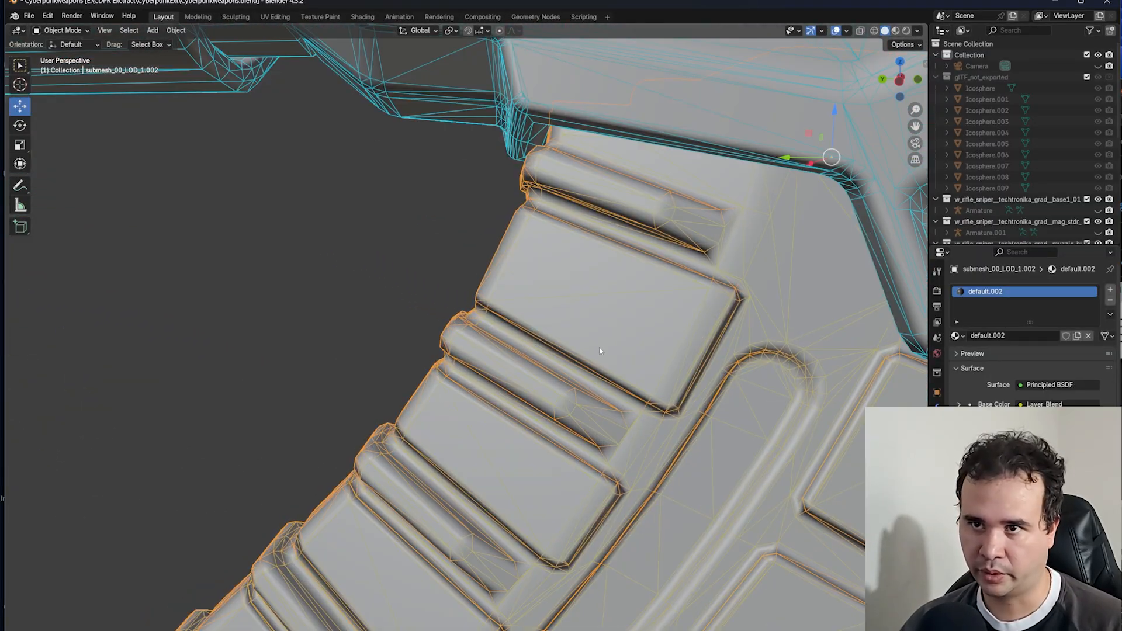
{"action": "scroll", "coordinate": [566, 387], "scroll_direction": "down", "scroll_amount": 4}
{"action": "scroll", "coordinate": [566, 391], "scroll_direction": "down", "scroll_amount": 3}
{"action": "middle_click_drag", "start_coordinate": [366, 394], "coordinate": [508, 403]}
{"action": "scroll", "coordinate": [507, 402], "scroll_direction": "down", "scroll_amount": 3}
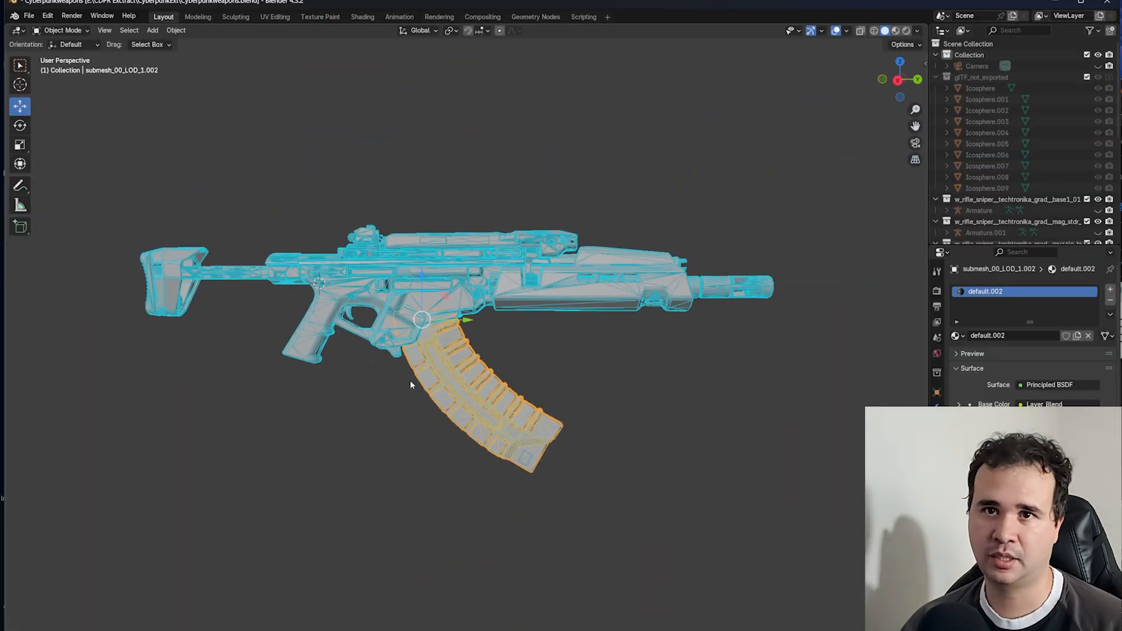
- Study the assembled rifle's side silhouette with the curved magazine attached
{"action": "middle_click_drag", "start_coordinate": [381, 363], "coordinate": [444, 396]}
{"action": "scroll", "coordinate": [443, 374], "scroll_direction": "up", "scroll_amount": 3}
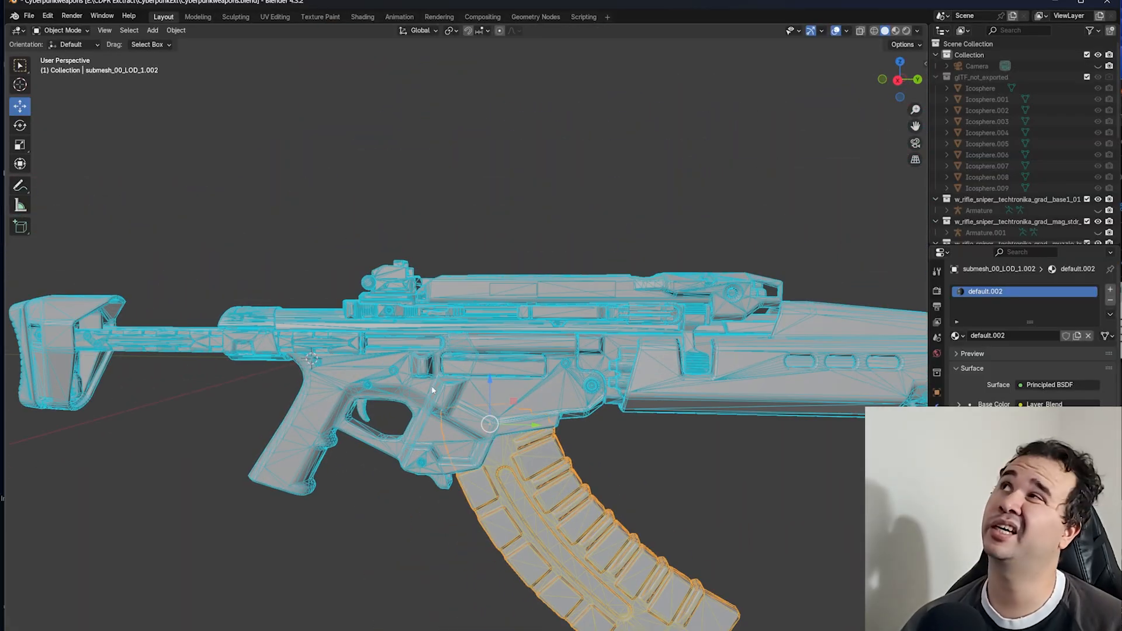
{"action": "scroll", "coordinate": [468, 386], "scroll_direction": "up", "scroll_amount": 5}
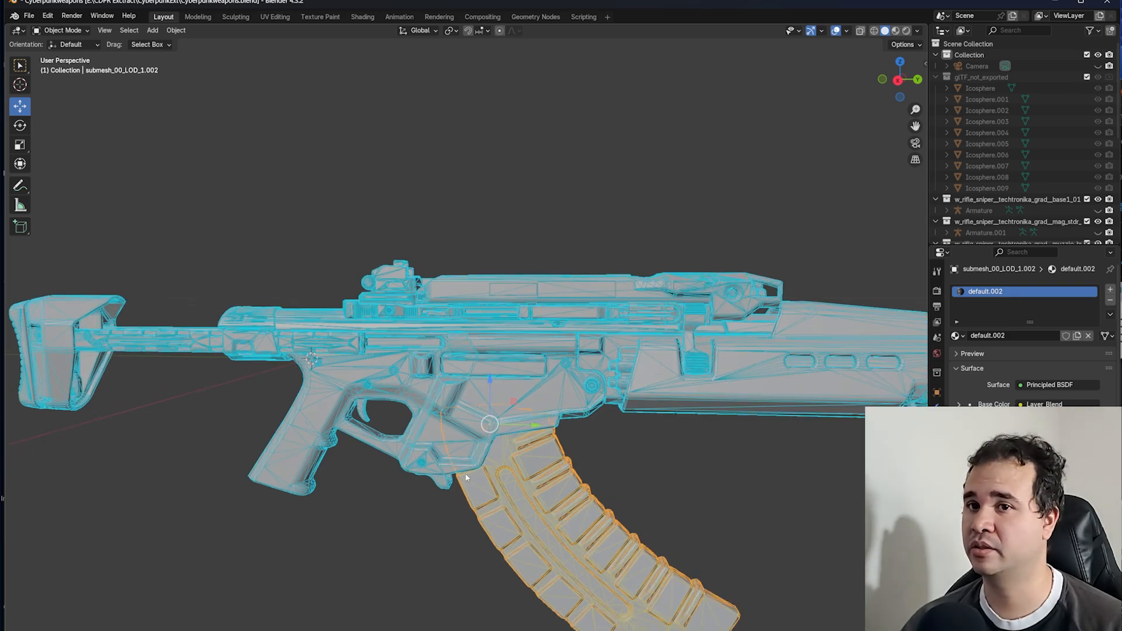
{"action": "scroll", "coordinate": [544, 373], "scroll_direction": "down", "scroll_amount": 3}
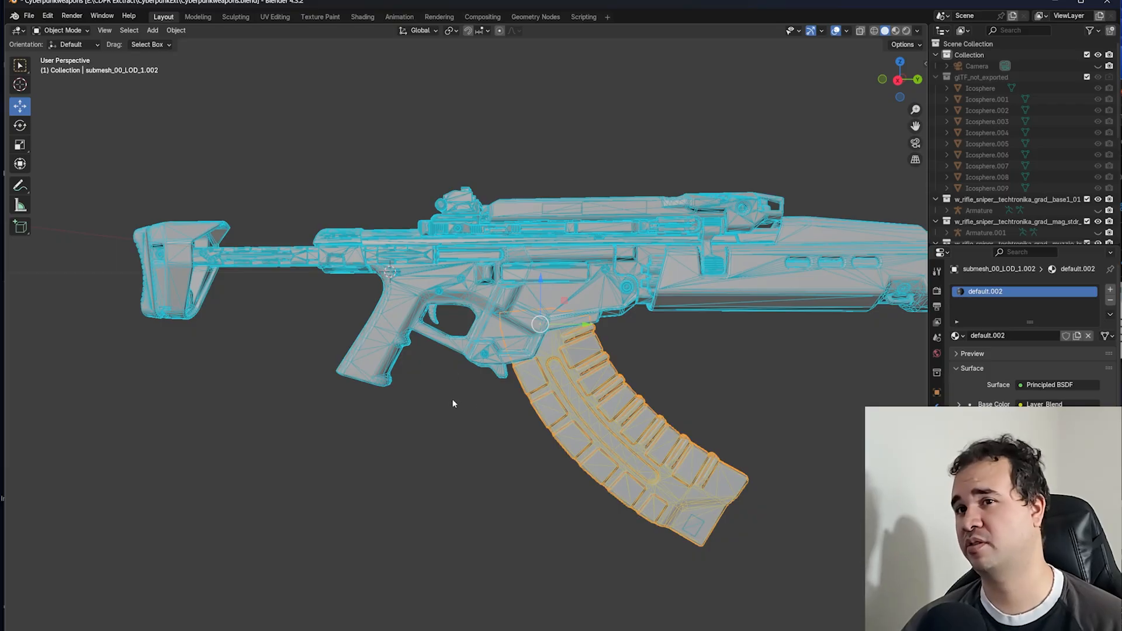
{"action": "middle_click_drag", "start_coordinate": [454, 404], "coordinate": [451, 429]}
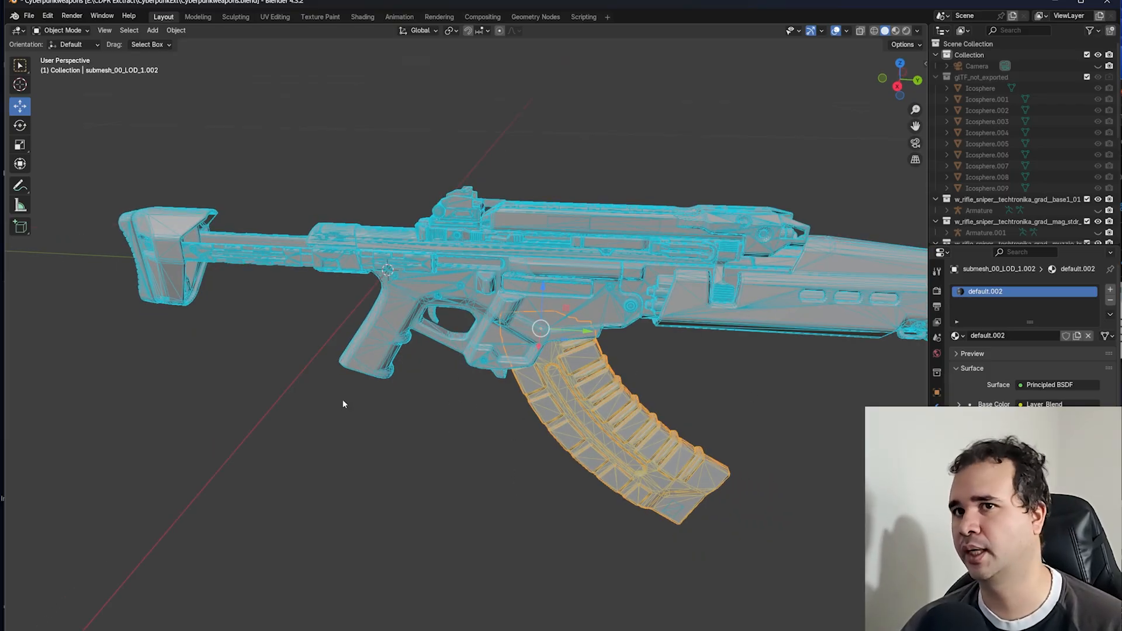
{"action": "middle_click_drag", "start_coordinate": [343, 400], "coordinate": [690, 436]}
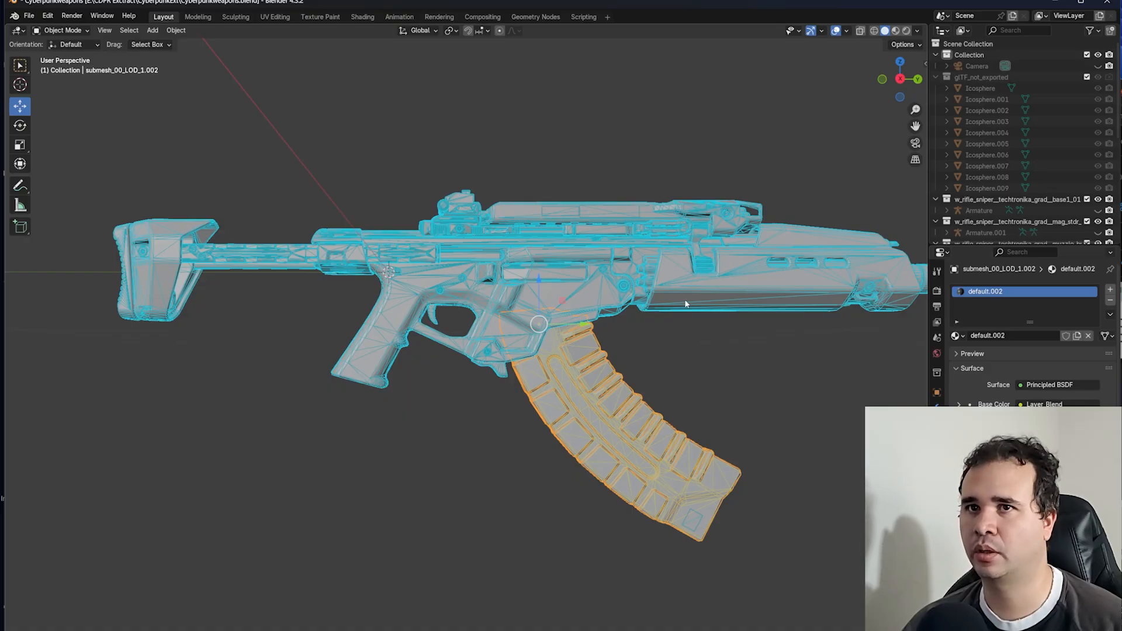
- Select the small sight on top of the receiver and examine how it sits on its mount
{"action": "middle_click_drag", "start_coordinate": [499, 281], "coordinate": [544, 257]}
{"action": "left_click", "coordinate": [467, 194]}
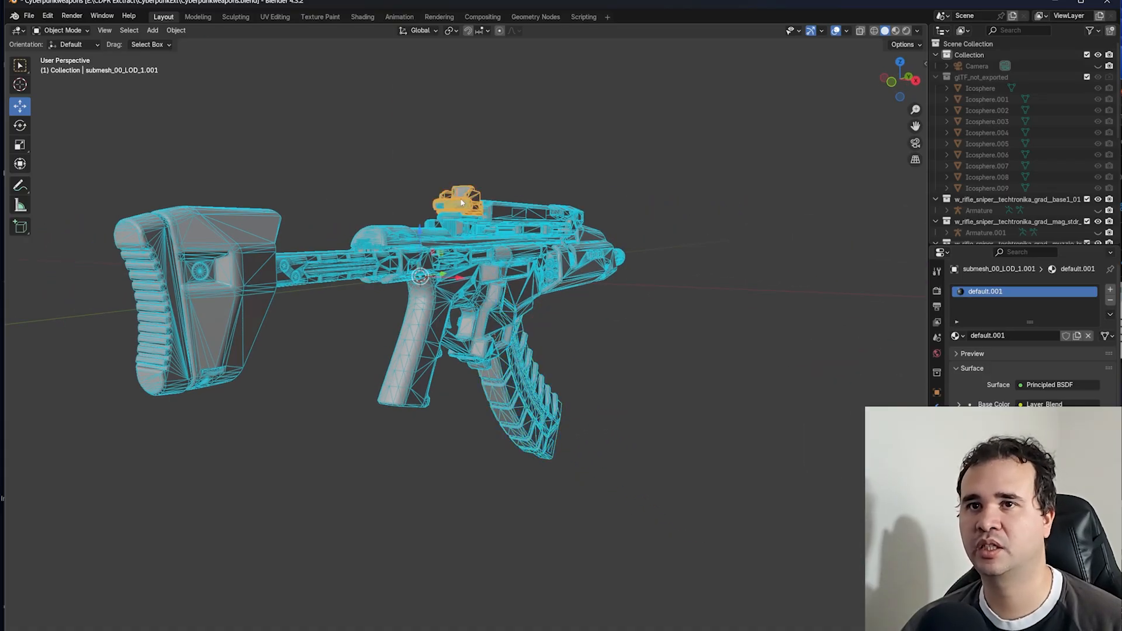
{"action": "scroll", "coordinate": [468, 196], "scroll_direction": "up", "scroll_amount": 5}
{"action": "middle_click_drag", "start_coordinate": [481, 211], "coordinate": [421, 317], "text": "shift"}
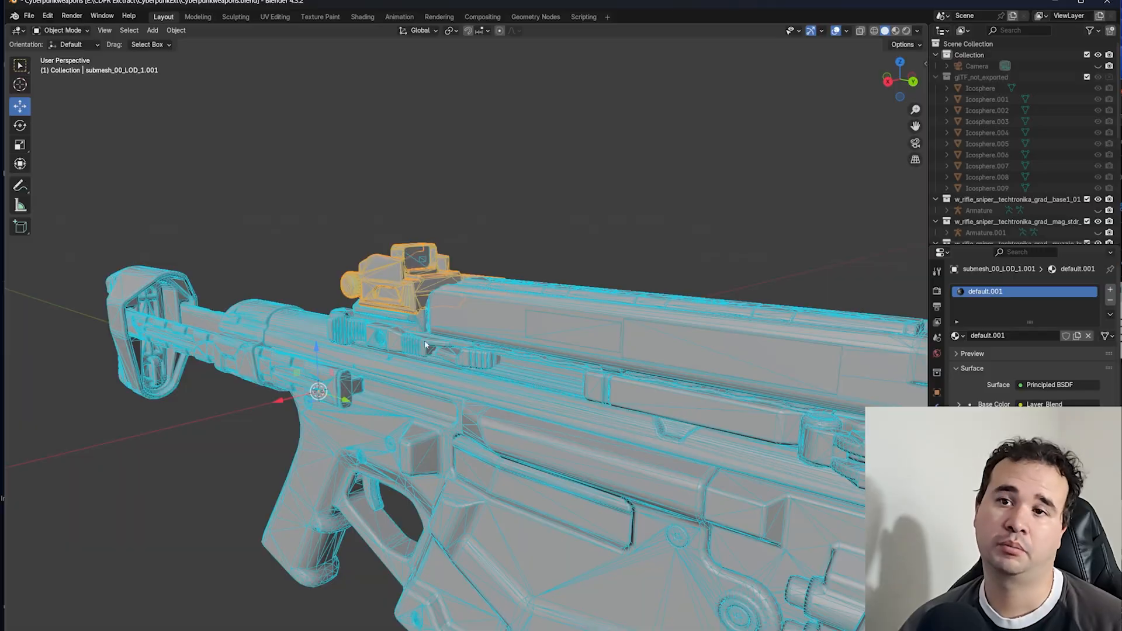
- Compare the whole rifle's proportions and mesh density from the muzzle end and from the side
{"action": "scroll", "coordinate": [420, 349], "scroll_direction": "down", "scroll_amount": 5}
{"action": "middle_click_drag", "start_coordinate": [459, 408], "coordinate": [434, 378]}
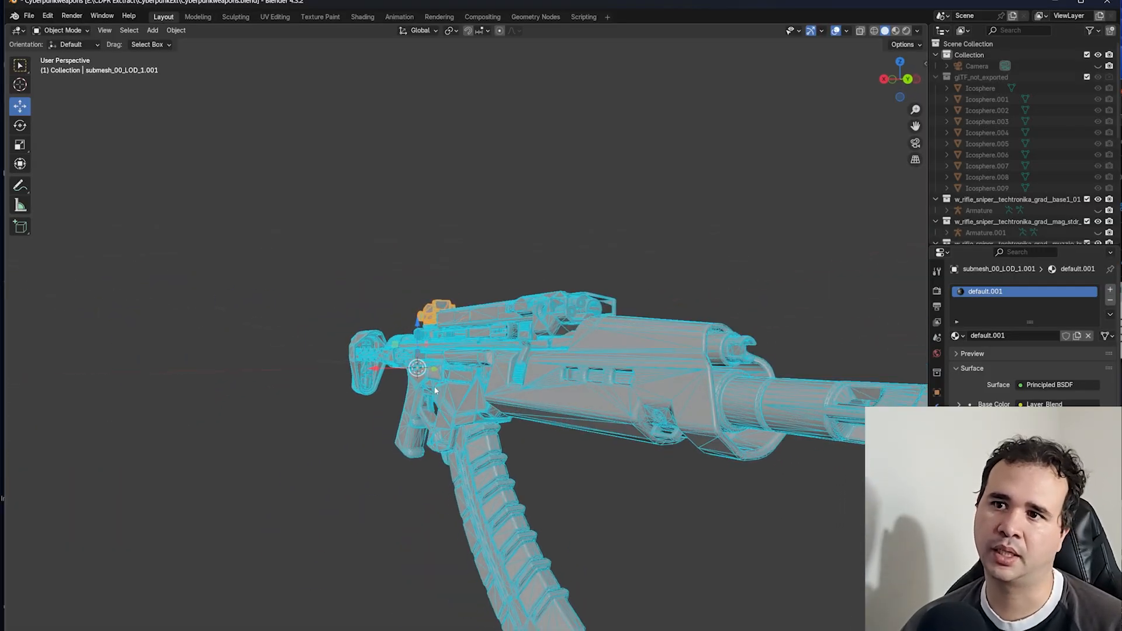
{"action": "scroll", "coordinate": [435, 378], "scroll_direction": "down", "scroll_amount": 5}
{"action": "scroll", "coordinate": [459, 297], "scroll_direction": "up", "scroll_amount": 2}
{"action": "mouse_move", "coordinate": [403, 313]}
{"action": "middle_mouse_down"}
{"action": "mouse_move", "coordinate": [458, 297]}
{"action": "mouse_move", "coordinate": [405, 306]}
{"action": "middle_mouse_up"}
{"action": "scroll", "coordinate": [458, 297], "scroll_direction": "up", "scroll_amount": 4}
{"action": "scroll", "coordinate": [405, 306], "scroll_direction": "down", "scroll_amount": 4}
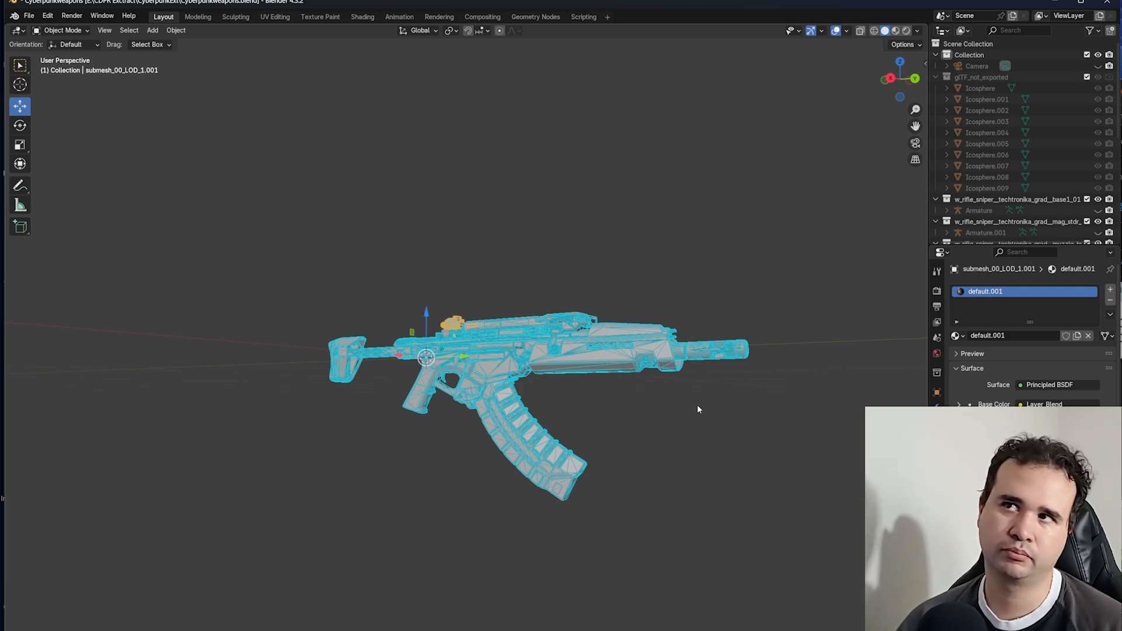
{"action": "middle_click_drag", "start_coordinate": [535, 391], "coordinate": [539, 374]}
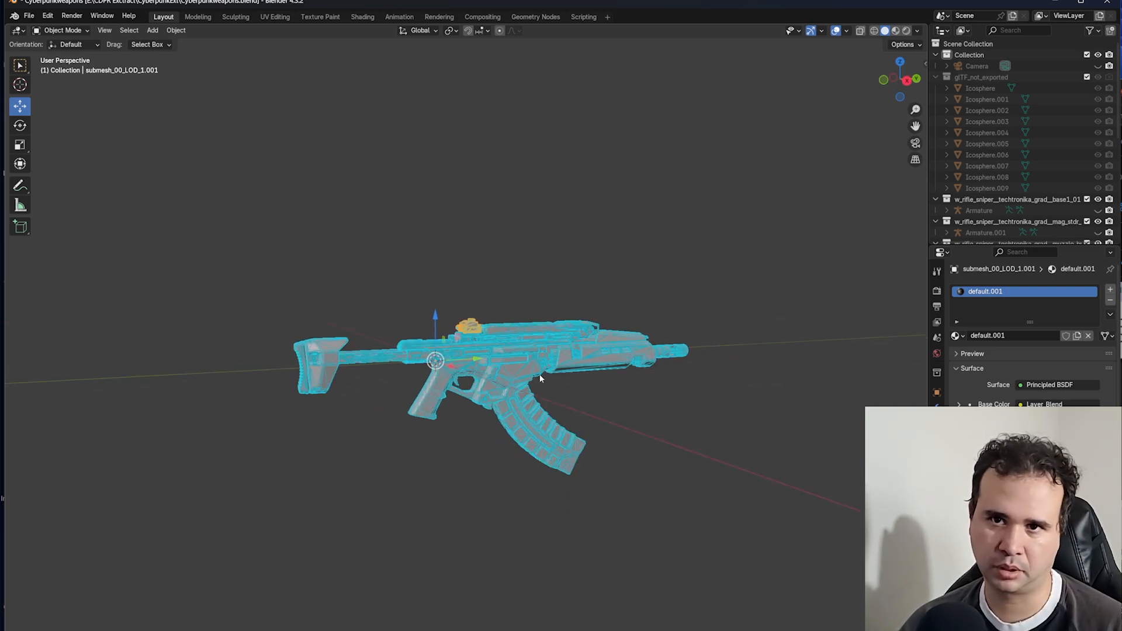
- Examine the sight's round side knob, rounded body edges and side guards at close range
{"action": "scroll", "coordinate": [539, 374], "scroll_direction": "up", "scroll_amount": 6}
{"action": "middle_click_drag", "start_coordinate": [479, 327], "coordinate": [639, 371], "text": "shift"}
{"action": "scroll", "coordinate": [569, 371], "scroll_direction": "up", "scroll_amount": 4}
{"action": "scroll", "coordinate": [667, 403], "scroll_direction": "up", "scroll_amount": 4}
{"action": "middle_click_drag", "start_coordinate": [685, 428], "coordinate": [464, 379]}
{"action": "scroll", "coordinate": [553, 422], "scroll_direction": "up", "scroll_amount": 4}
{"action": "middle_click_drag", "start_coordinate": [370, 407], "coordinate": [404, 395], "text": "shift"}
{"action": "scroll", "coordinate": [484, 391], "scroll_direction": "up", "scroll_amount": 2}
{"action": "scroll", "coordinate": [503, 433], "scroll_direction": "up", "scroll_amount": 2}
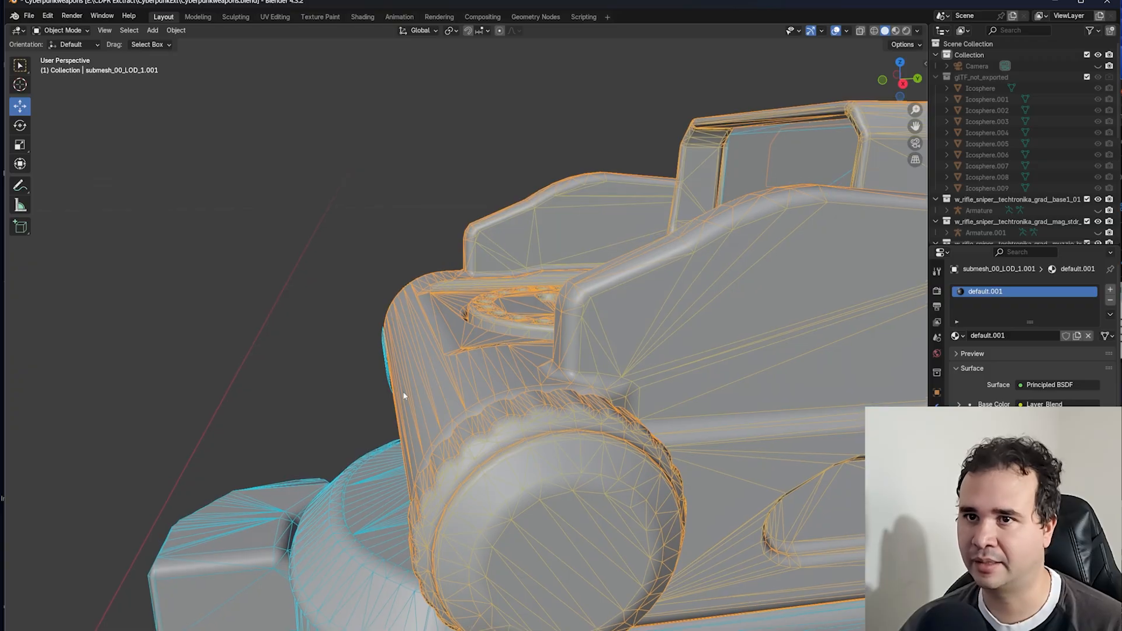
- Examine the slotted dial with its ring of small holes on top of the sight, including from above
{"action": "middle_click_drag", "start_coordinate": [503, 310], "coordinate": [517, 373]}
{"action": "scroll", "coordinate": [518, 374], "scroll_direction": "up", "scroll_amount": 2}
{"action": "scroll", "coordinate": [514, 410], "scroll_direction": "down", "scroll_amount": 5}
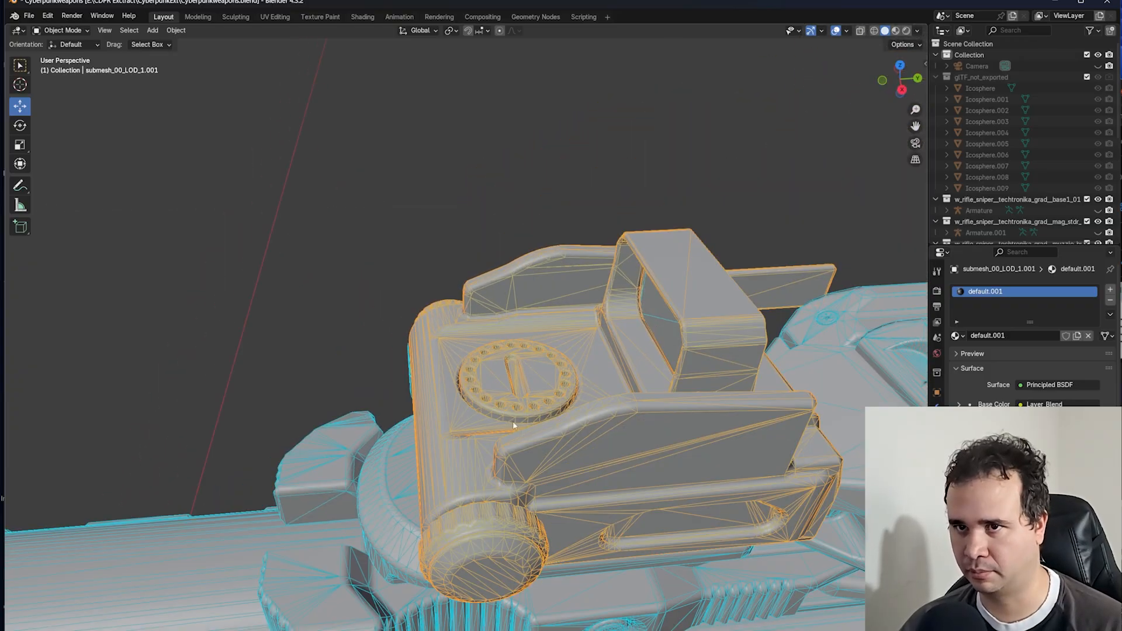
{"action": "middle_click_drag", "start_coordinate": [513, 421], "coordinate": [640, 477]}
{"action": "scroll", "coordinate": [640, 474], "scroll_direction": "up", "scroll_amount": 3}
{"action": "middle_click_drag", "start_coordinate": [648, 312], "coordinate": [491, 396], "text": "shift"}
{"action": "middle_click_drag", "start_coordinate": [514, 328], "coordinate": [501, 417], "text": "shift"}
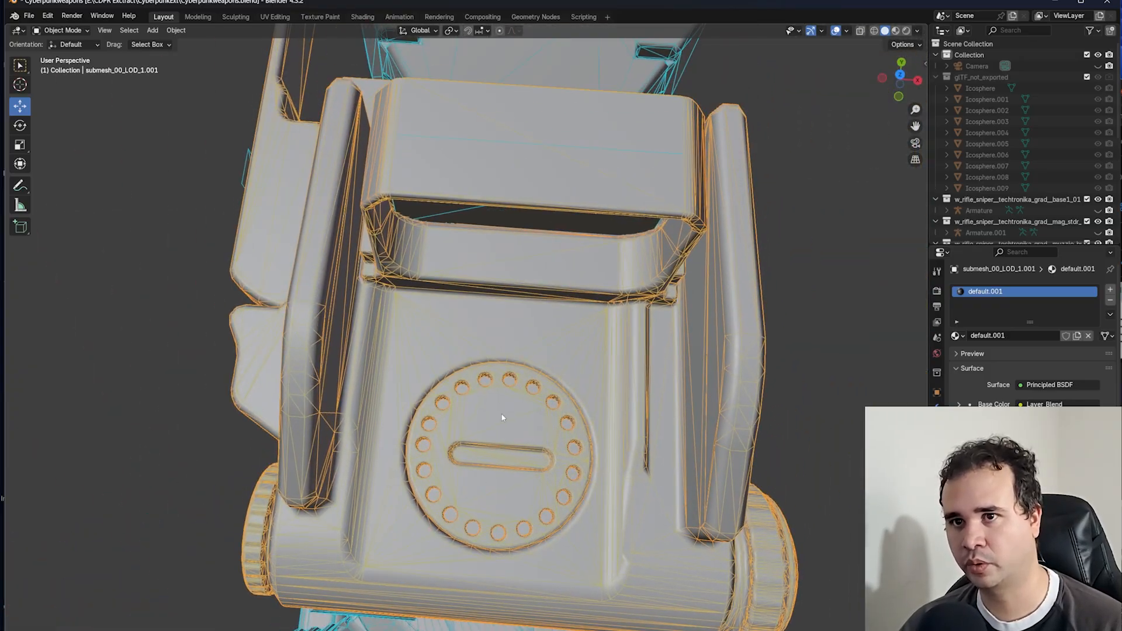
{"action": "scroll", "coordinate": [506, 421], "scroll_direction": "up", "scroll_amount": 3}
{"action": "scroll", "coordinate": [500, 462], "scroll_direction": "down", "scroll_amount": 8}
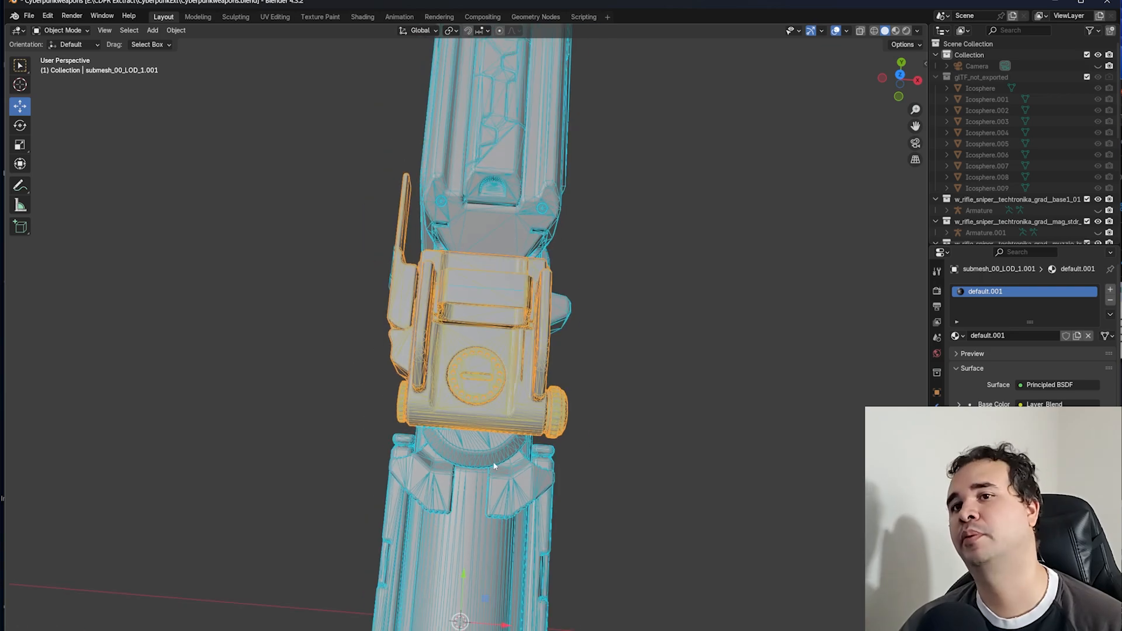
- Examine the sight from behind, covering its rectangular lens frame, side guards, cylindrical housing and end knobs
{"action": "scroll", "coordinate": [494, 466], "scroll_direction": "down", "scroll_amount": 2}
{"action": "middle_click_drag", "start_coordinate": [494, 466], "coordinate": [478, 290]}
{"action": "scroll", "coordinate": [477, 354], "scroll_direction": "up", "scroll_amount": 4}
{"action": "middle_click_drag", "start_coordinate": [475, 358], "coordinate": [541, 349]}
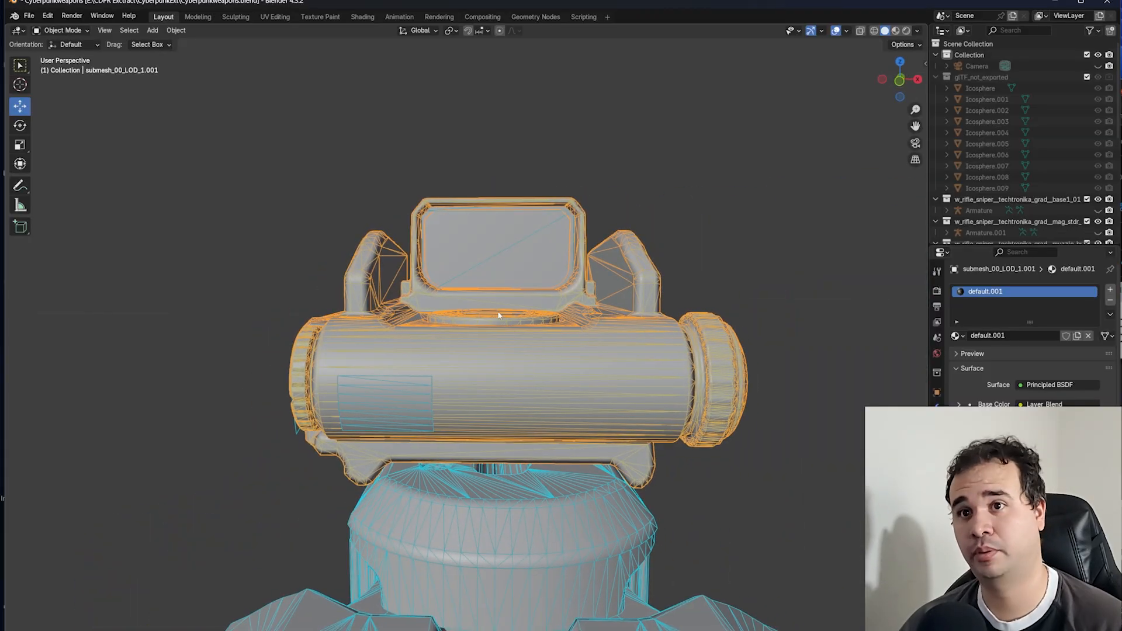
{"action": "scroll", "coordinate": [497, 316], "scroll_direction": "down", "scroll_amount": 5}
{"action": "scroll", "coordinate": [490, 342], "scroll_direction": "up", "scroll_amount": 4}
{"action": "scroll", "coordinate": [656, 357], "scroll_direction": "up", "scroll_amount": 2}
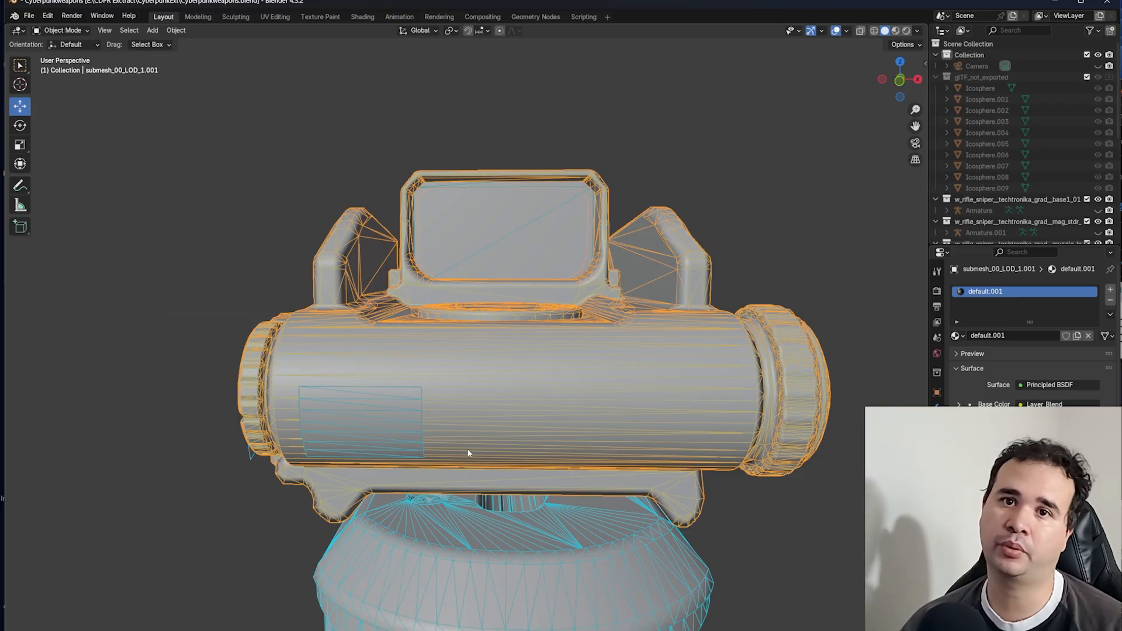
{"action": "scroll", "coordinate": [351, 433], "scroll_direction": "down", "scroll_amount": 3}
- Compare the sight's size and mesh density with the rest of the rifle from the side
{"action": "middle_click_drag", "start_coordinate": [348, 439], "coordinate": [475, 376]}
{"action": "scroll", "coordinate": [475, 375], "scroll_direction": "down", "scroll_amount": 5}
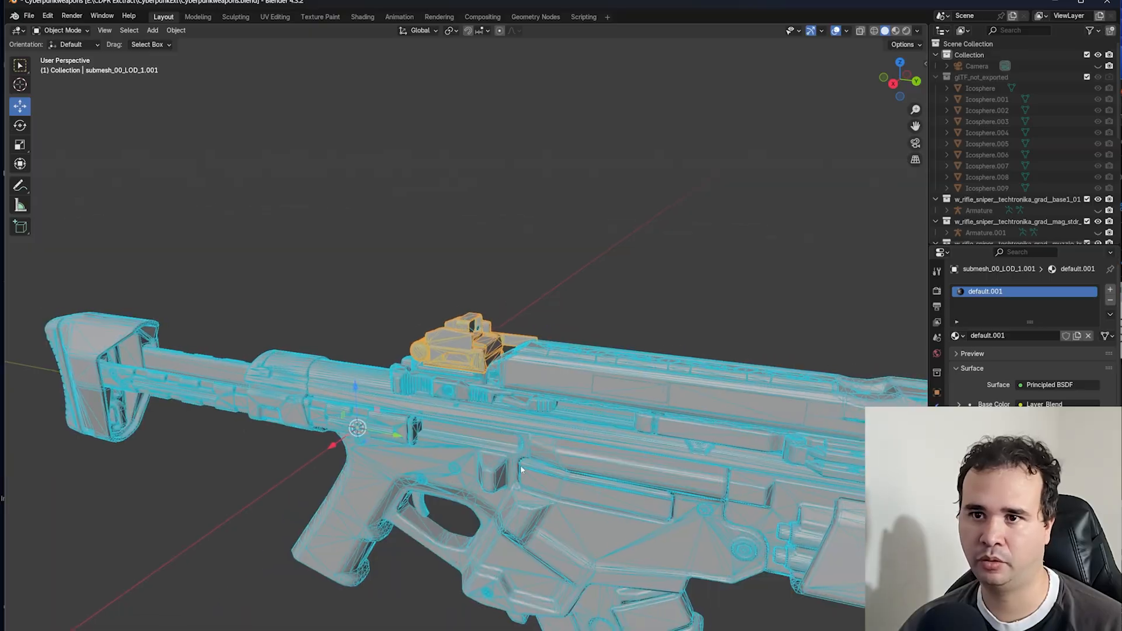
{"action": "scroll", "coordinate": [527, 403], "scroll_direction": "down", "scroll_amount": 3}
{"action": "middle_click_drag", "start_coordinate": [567, 409], "coordinate": [513, 427]}
{"action": "scroll", "coordinate": [507, 430], "scroll_direction": "down", "scroll_amount": 2}
{"action": "middle_click_drag", "start_coordinate": [508, 431], "coordinate": [593, 425]}
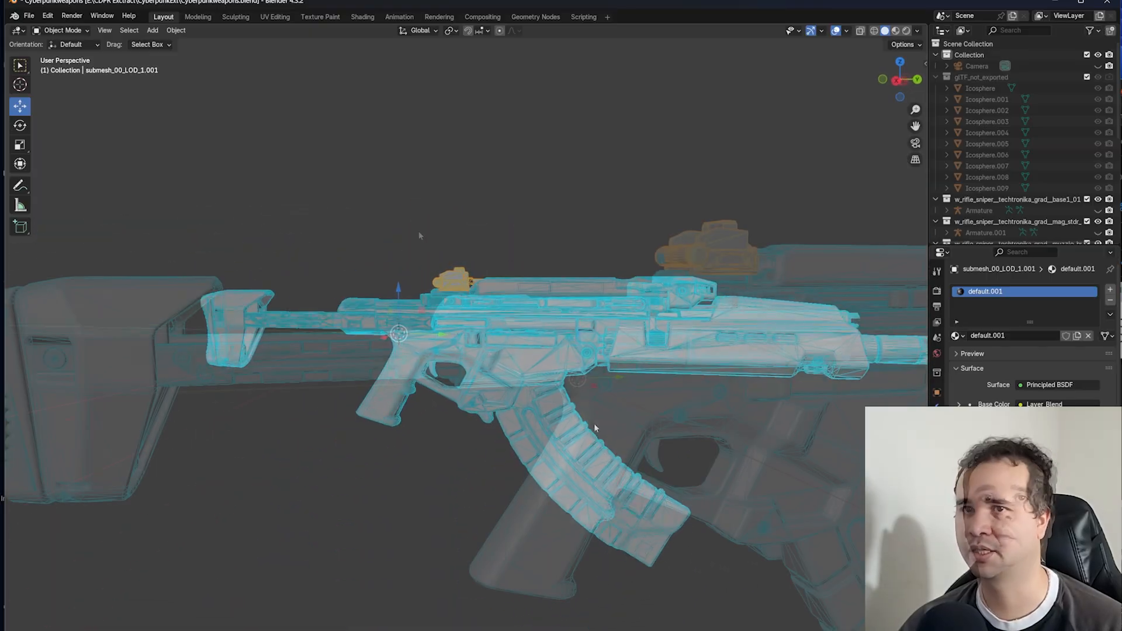
- Deselect the sight and examine the wireframe of the stock, receiver, grip and curved magazine
{"action": "scroll", "coordinate": [418, 230], "scroll_direction": "down", "scroll_amount": 4}
{"action": "left_click", "coordinate": [433, 247]}
{"action": "middle_click_drag", "start_coordinate": [432, 248], "coordinate": [626, 339]}
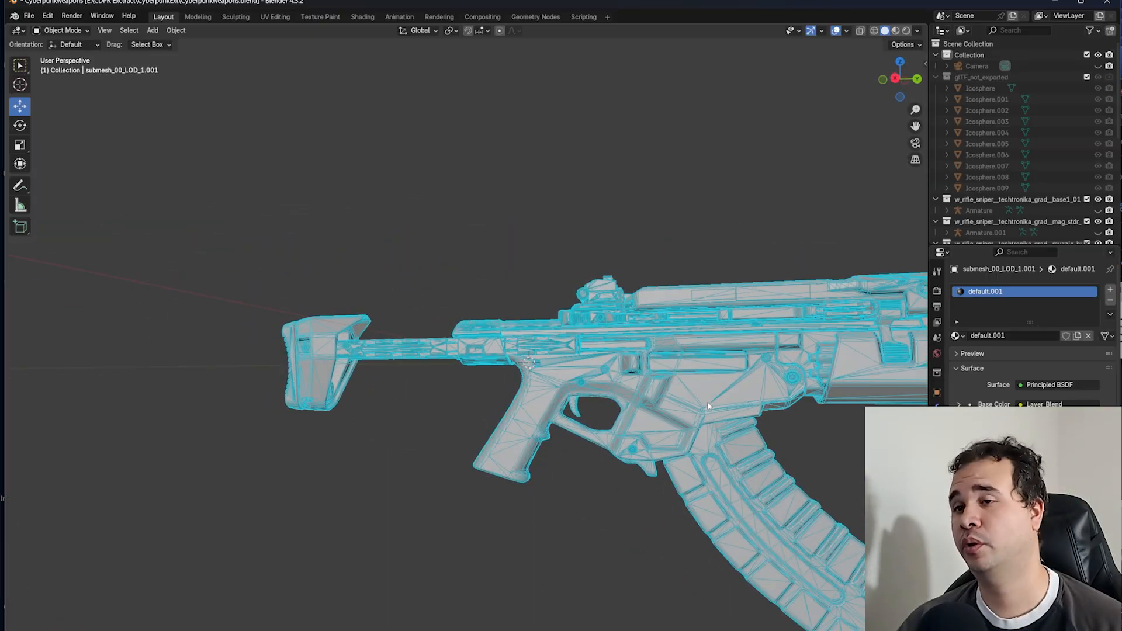
{"action": "middle_click_drag", "start_coordinate": [708, 406], "coordinate": [501, 351], "text": "shift"}
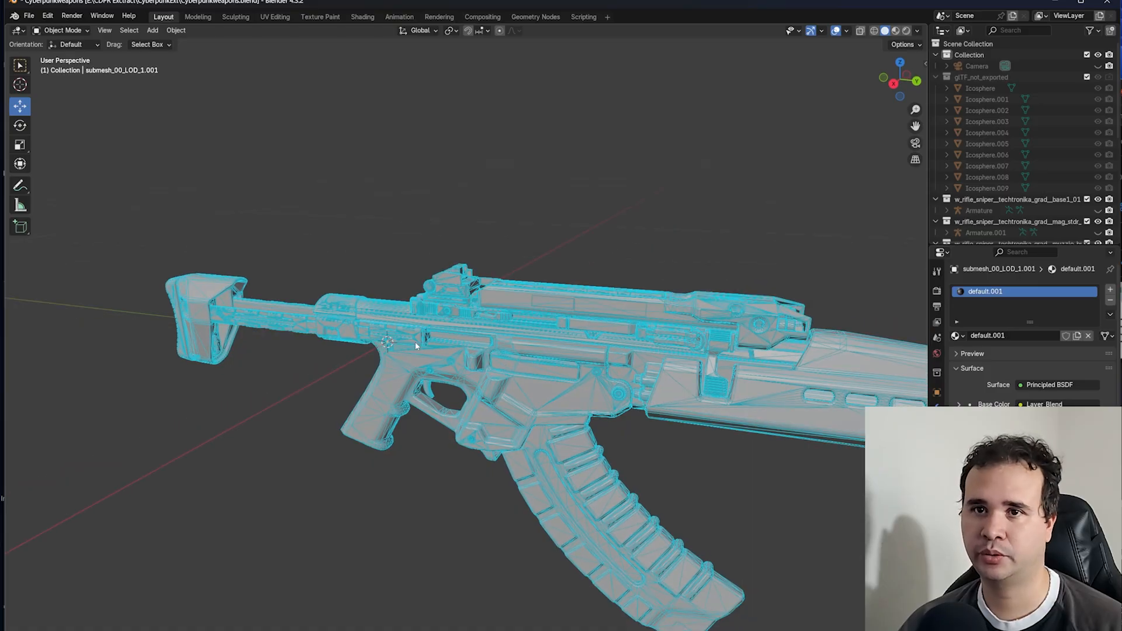
{"action": "scroll", "coordinate": [435, 398], "scroll_direction": "up", "scroll_amount": 4}
{"action": "middle_click_drag", "start_coordinate": [402, 355], "coordinate": [458, 341]}
{"action": "scroll", "coordinate": [452, 326], "scroll_direction": "down", "scroll_amount": 2}
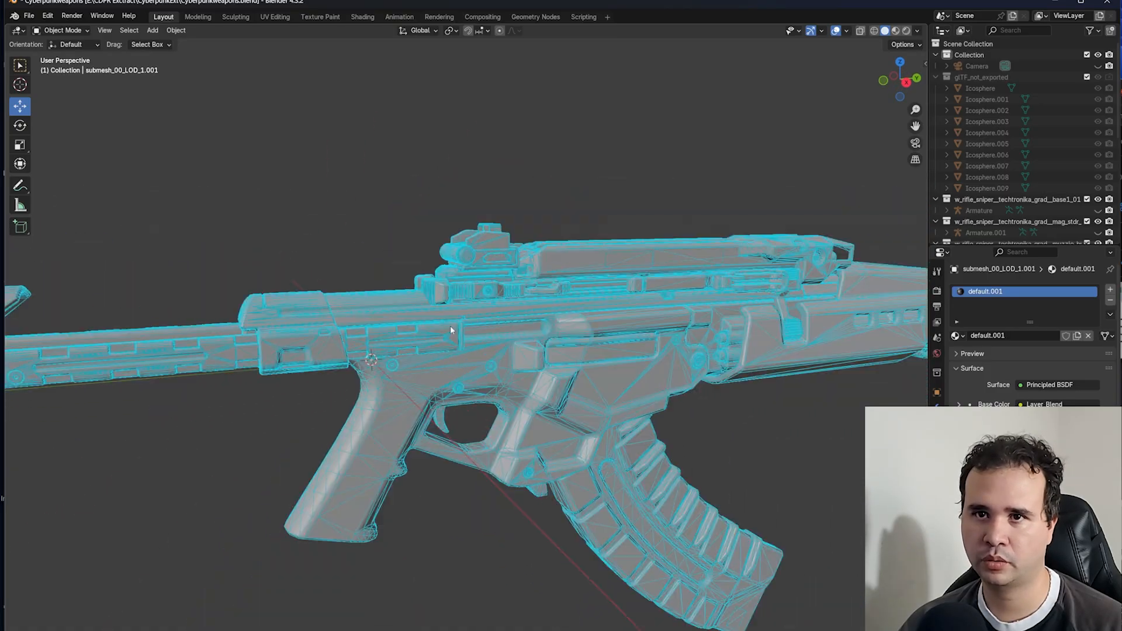
{"action": "scroll", "coordinate": [497, 325], "scroll_direction": "up", "scroll_amount": 2}
- Hide the rifle body, select the flat Ajax_Militech_d02 decal planes and examine their placement around the gun from several angles
{"action": "left_click", "coordinate": [522, 335]}
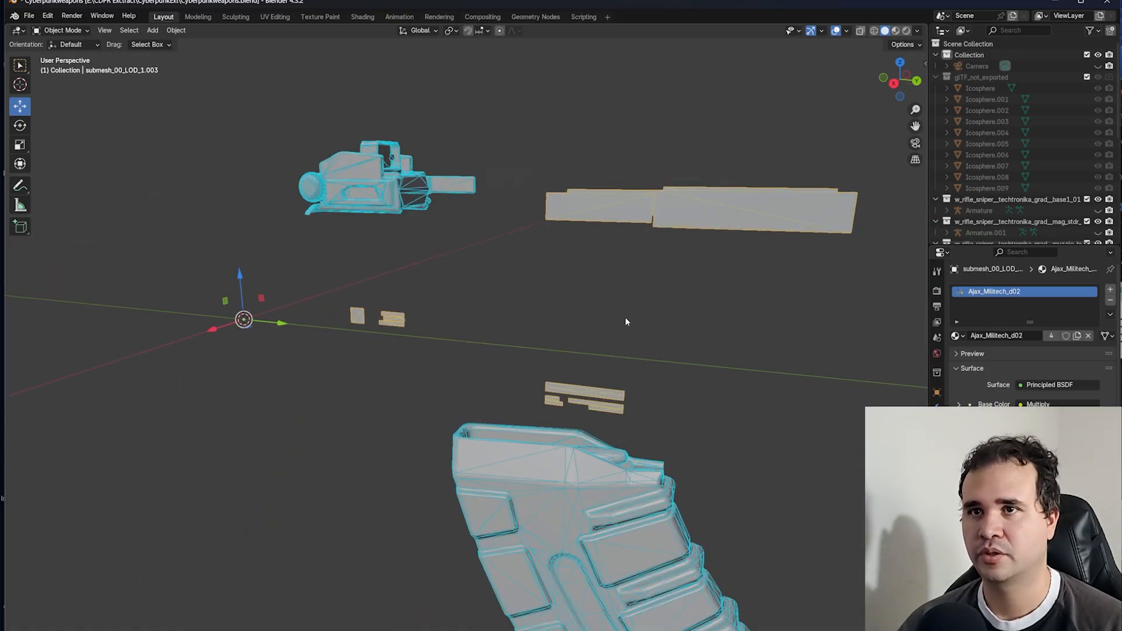
{"action": "middle_click_drag", "start_coordinate": [627, 321], "coordinate": [483, 345]}
{"action": "scroll", "coordinate": [553, 314], "scroll_direction": "down", "scroll_amount": 4}
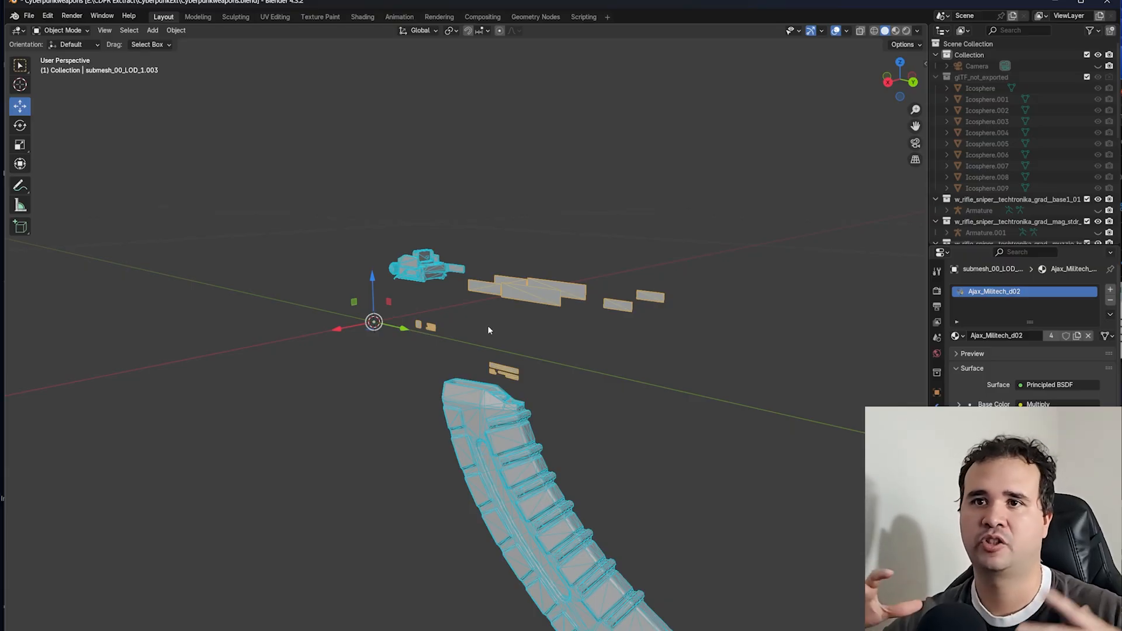
{"action": "middle_click_drag", "start_coordinate": [489, 329], "coordinate": [610, 327]}
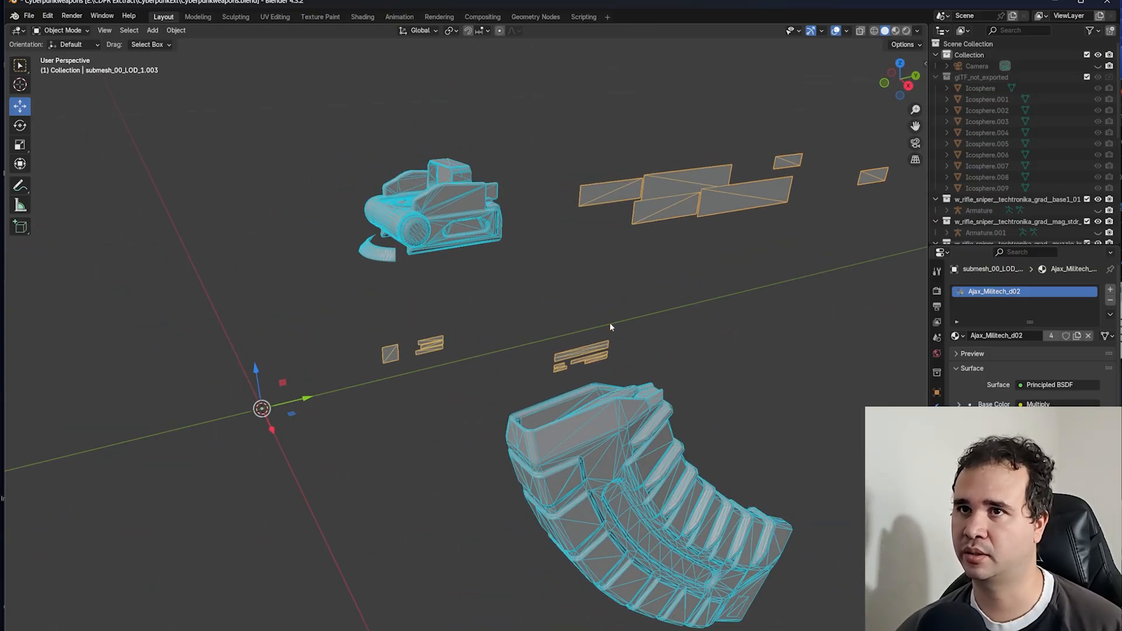
{"action": "scroll", "coordinate": [670, 209], "scroll_direction": "down", "scroll_amount": 4}
{"action": "middle_click_drag", "start_coordinate": [673, 300], "coordinate": [595, 281]}
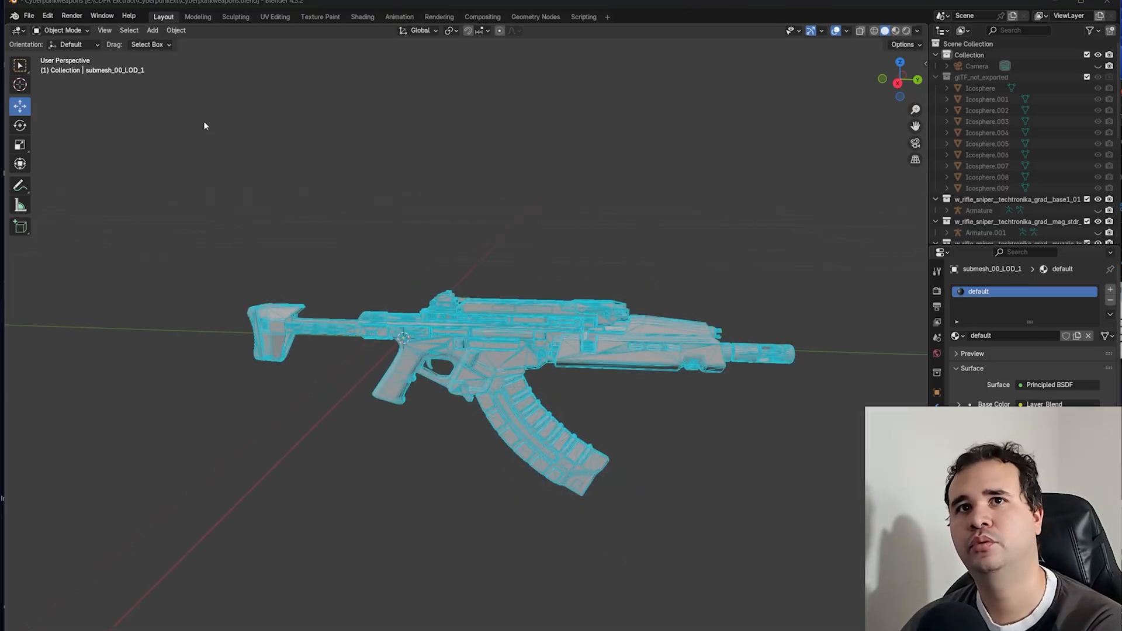
- Switch to the UV editing workspace and examine the rifle body's UV islands over the black-and-white mask image
{"action": "left_click", "coordinate": [274, 16]}
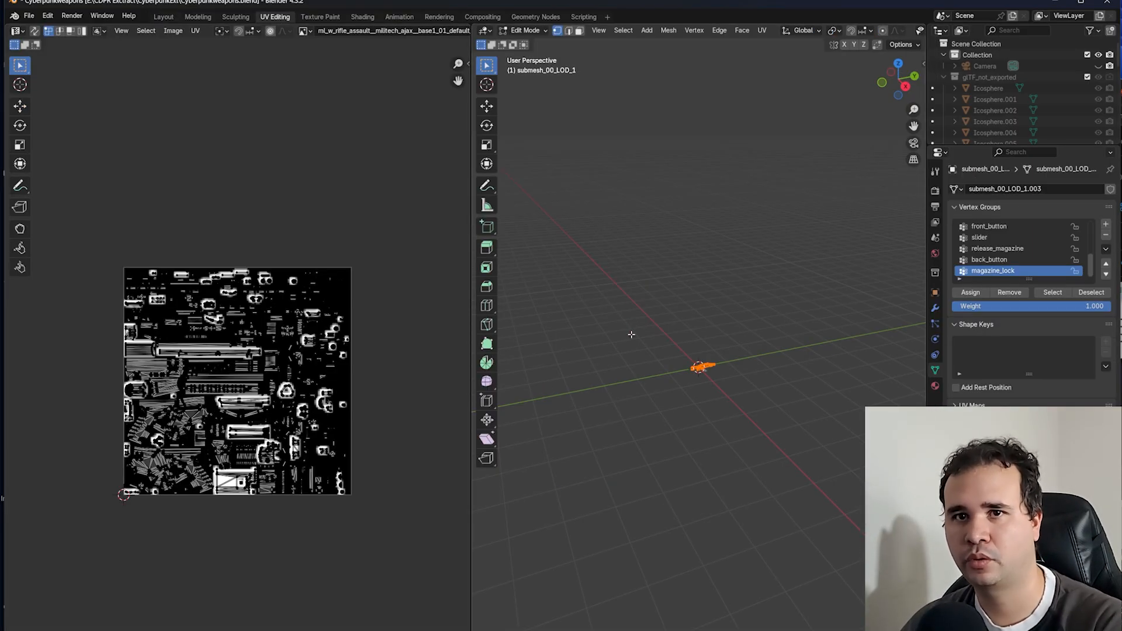
{"action": "scroll", "coordinate": [226, 273], "scroll_direction": "up", "scroll_amount": 3}
{"action": "scroll", "coordinate": [225, 273], "scroll_direction": "up", "scroll_amount": 2}
{"action": "scroll", "coordinate": [235, 245], "scroll_direction": "down", "scroll_amount": 5}
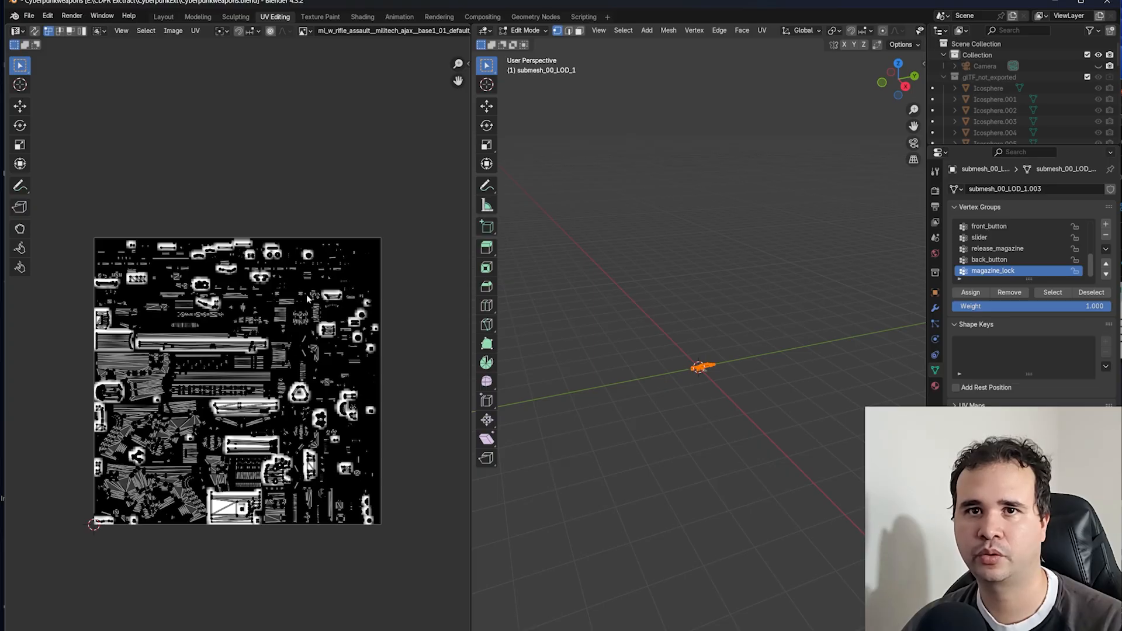
{"action": "middle_click_drag", "start_coordinate": [306, 295], "coordinate": [281, 254]}
{"action": "scroll", "coordinate": [269, 367], "scroll_direction": "up", "scroll_amount": 4}
{"action": "middle_click_drag", "start_coordinate": [263, 368], "coordinate": [179, 309]}
- Browse the imported texture images and display metal_generic_rolled_01_300_n behind the UV layout
{"action": "left_click", "coordinate": [304, 31]}
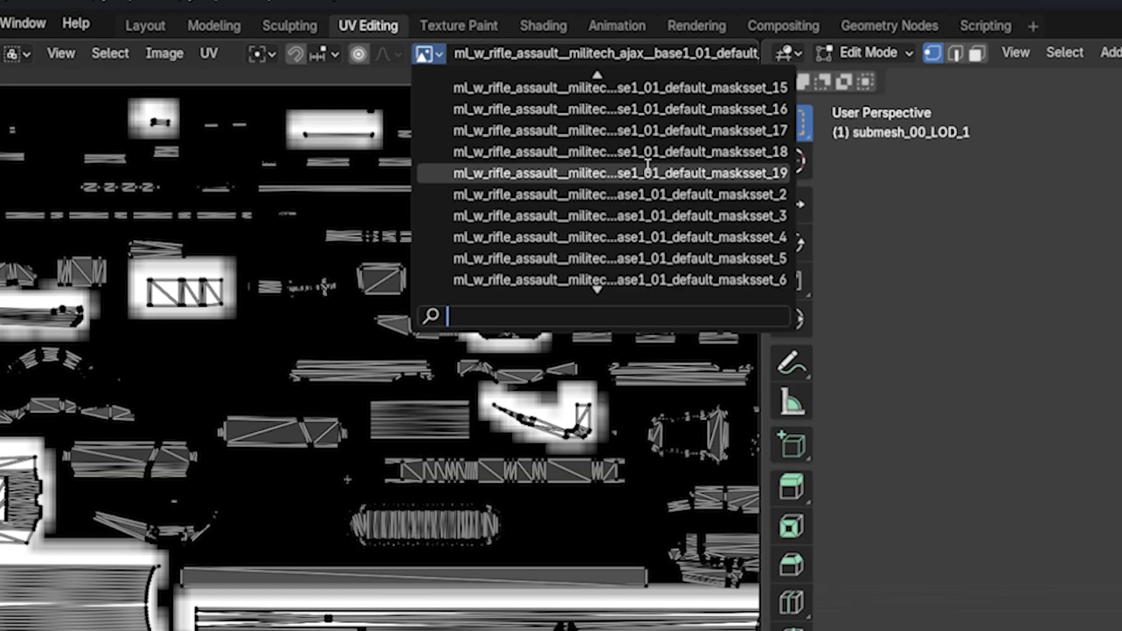
{"action": "scroll", "coordinate": [603, 170], "scroll_direction": "up", "scroll_amount": 10}
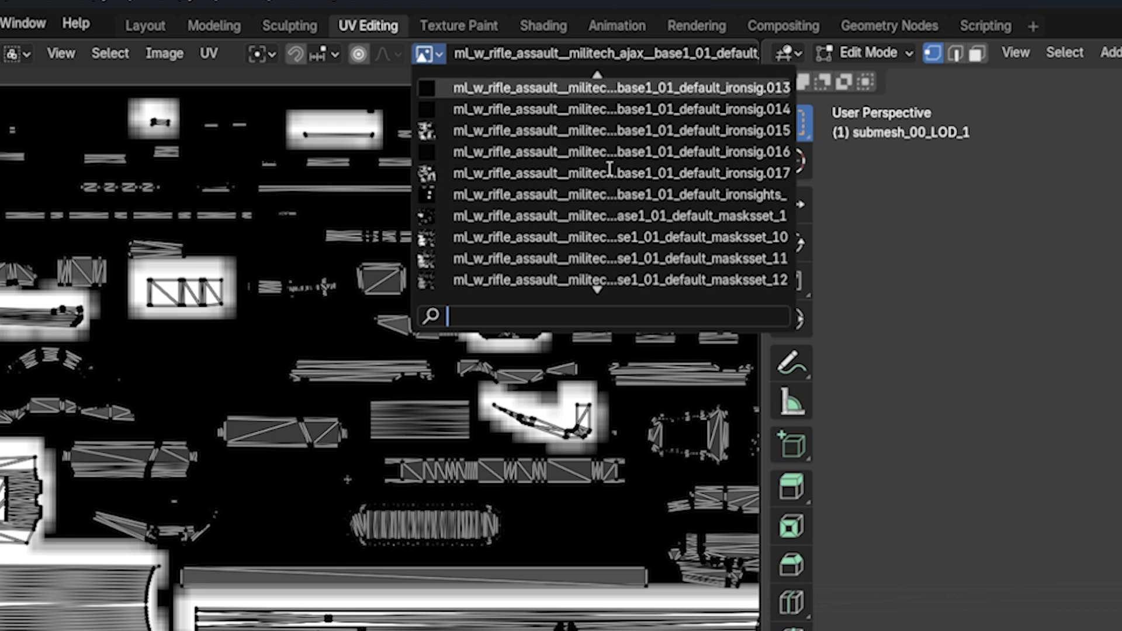
{"action": "scroll", "coordinate": [611, 172], "scroll_direction": "up", "scroll_amount": 11}
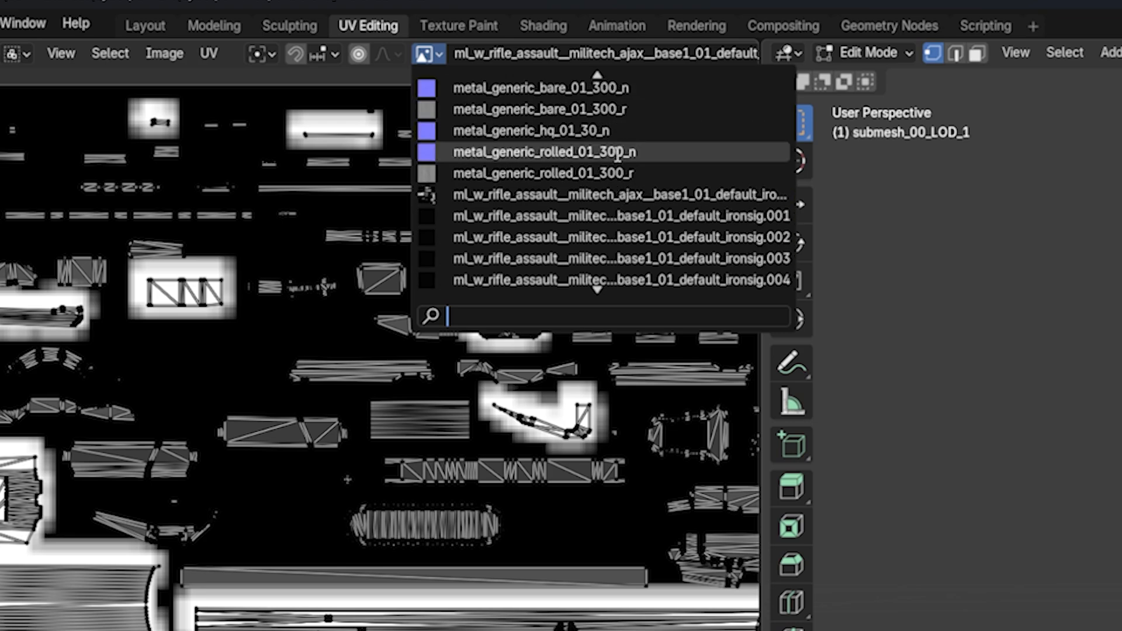
{"action": "scroll", "coordinate": [724, 124], "scroll_direction": "down", "scroll_amount": 16}
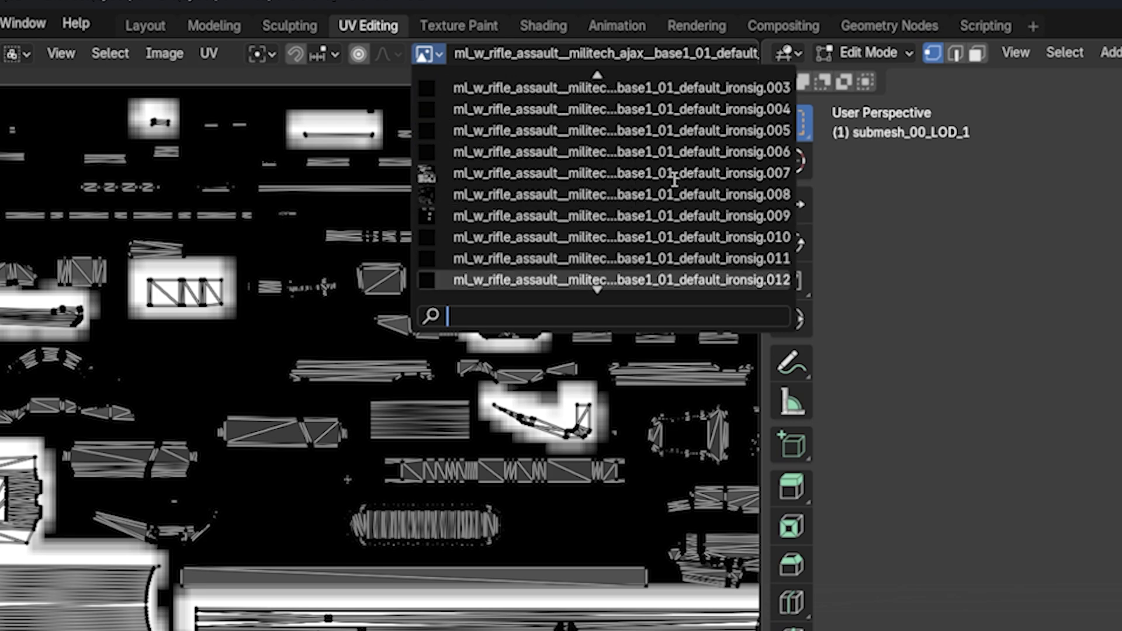
{"action": "scroll", "coordinate": [668, 193], "scroll_direction": "down", "scroll_amount": 12}
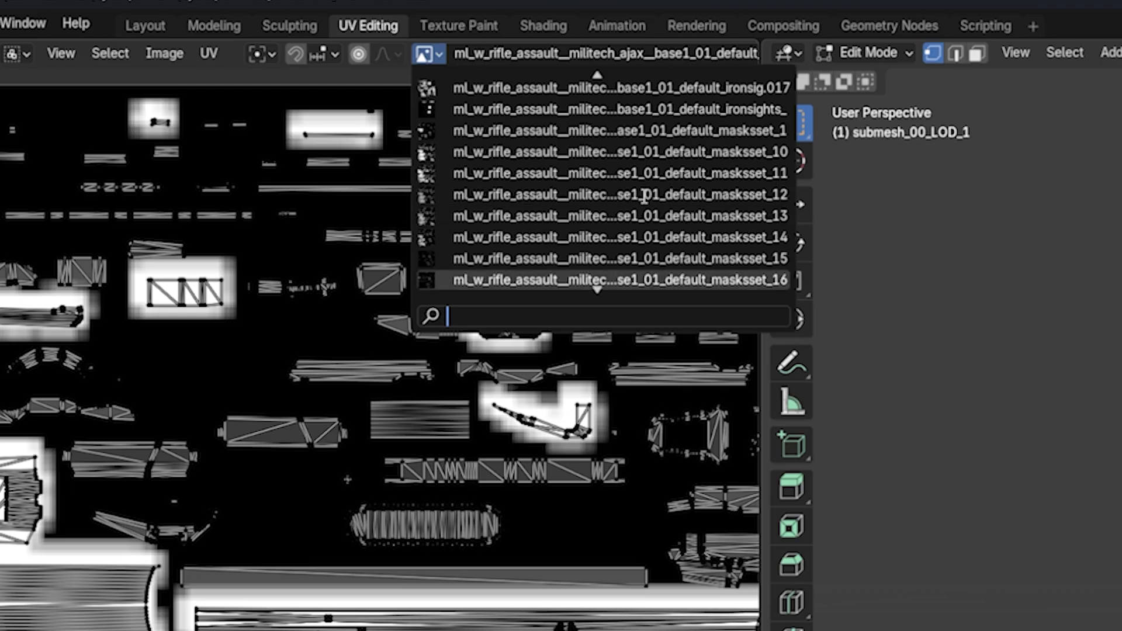
{"action": "scroll", "coordinate": [644, 202], "scroll_direction": "down", "scroll_amount": 1}
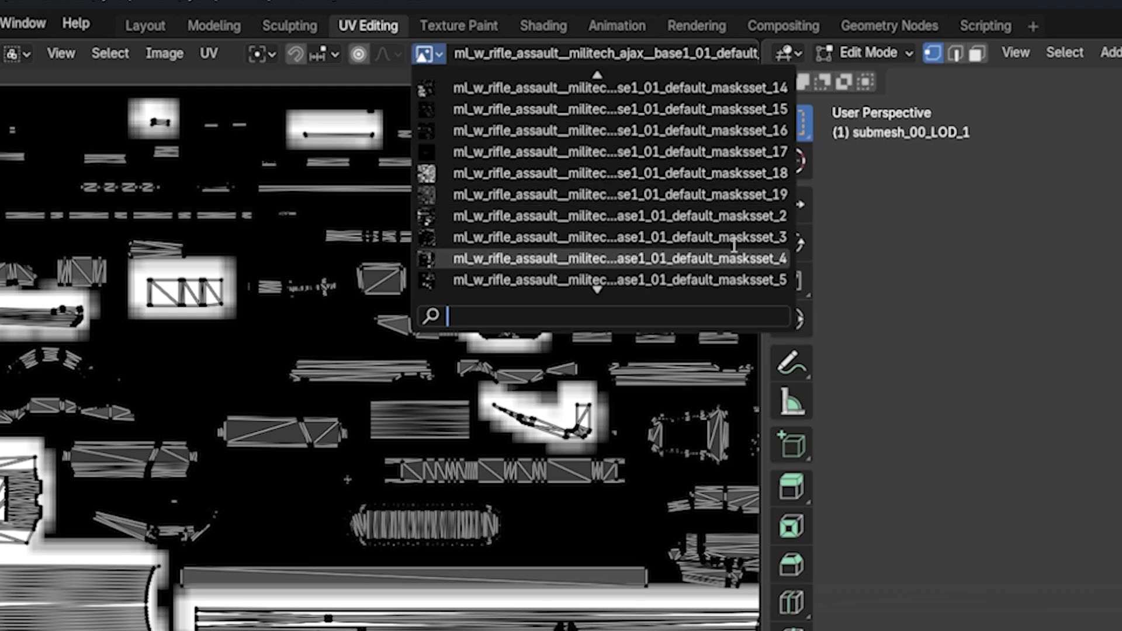
{"action": "scroll", "coordinate": [754, 269], "scroll_direction": "down", "scroll_amount": 20}
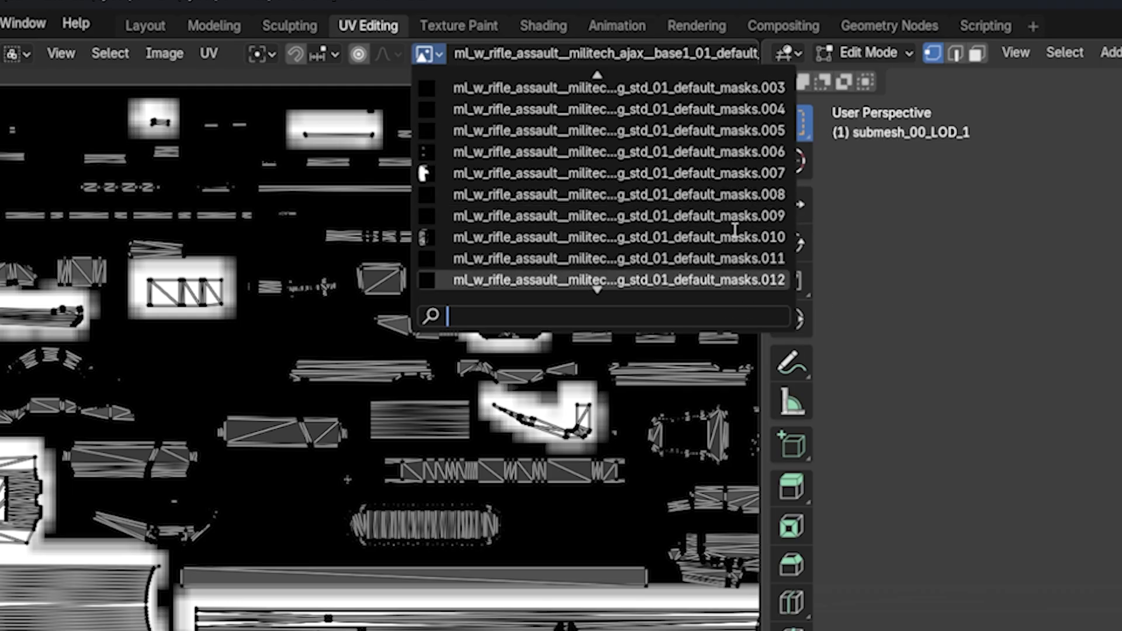
{"action": "scroll", "coordinate": [707, 225], "scroll_direction": "down", "scroll_amount": 10}
{"action": "scroll", "coordinate": [689, 220], "scroll_direction": "down", "scroll_amount": 17}
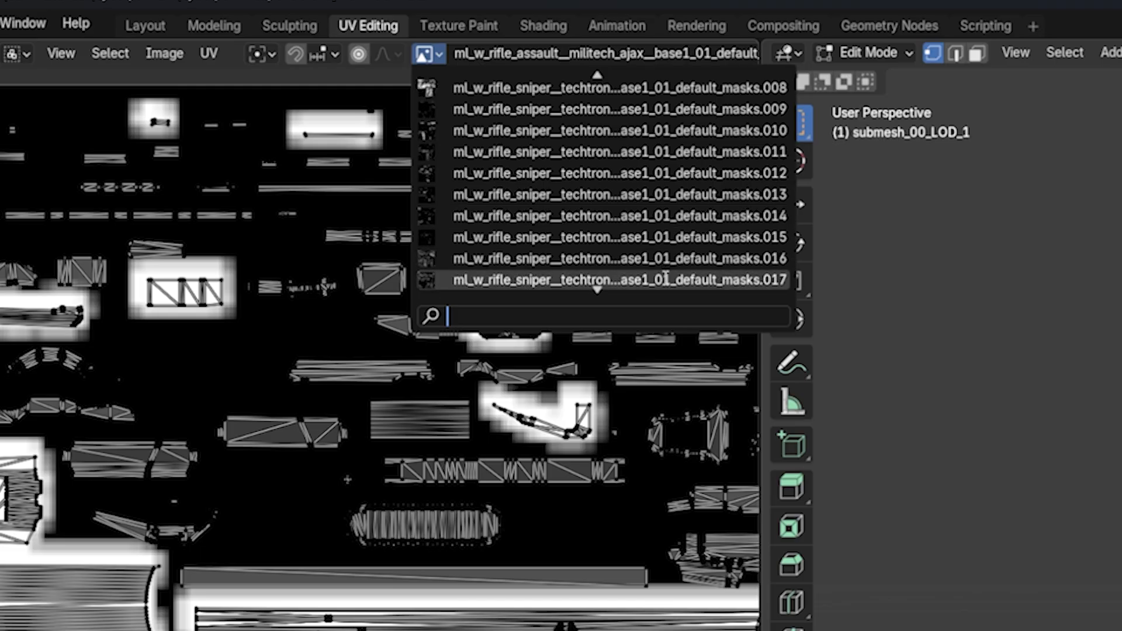
{"action": "scroll", "coordinate": [689, 232], "scroll_direction": "up", "scroll_amount": 16}
{"action": "scroll", "coordinate": [687, 231], "scroll_direction": "up", "scroll_amount": 20}
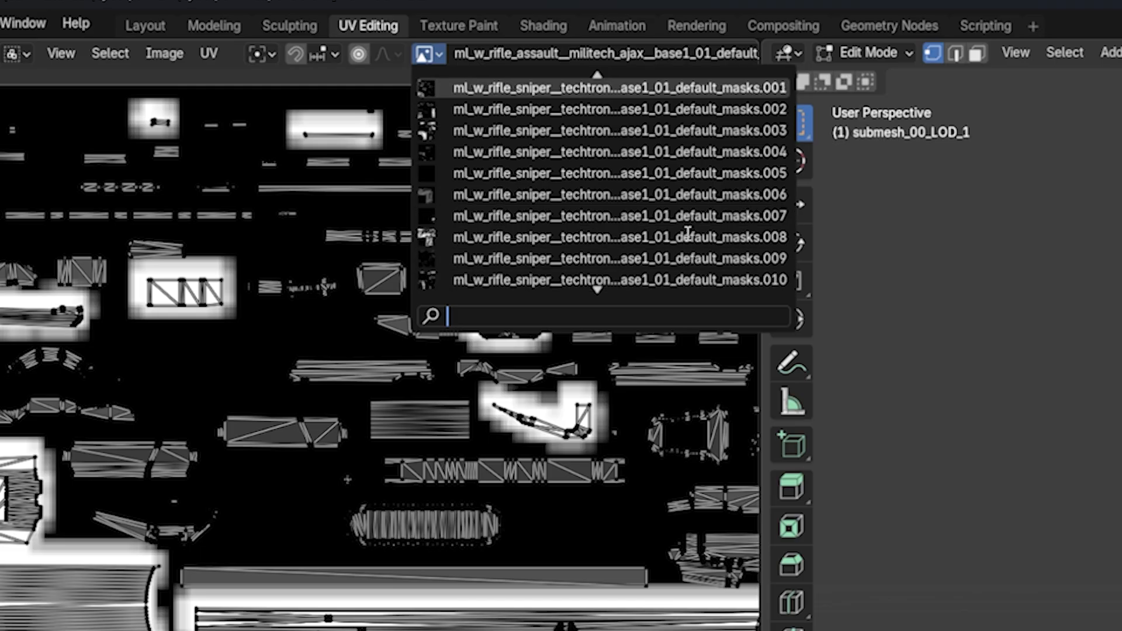
{"action": "scroll", "coordinate": [684, 230], "scroll_direction": "up", "scroll_amount": 20}
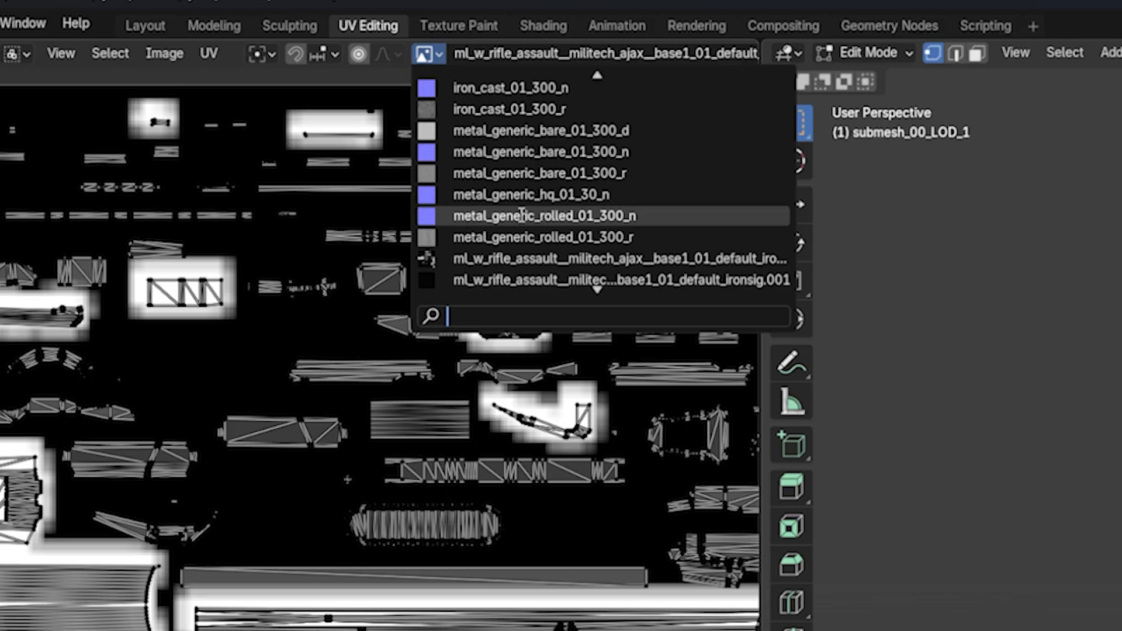
{"action": "left_click", "coordinate": [465, 219]}
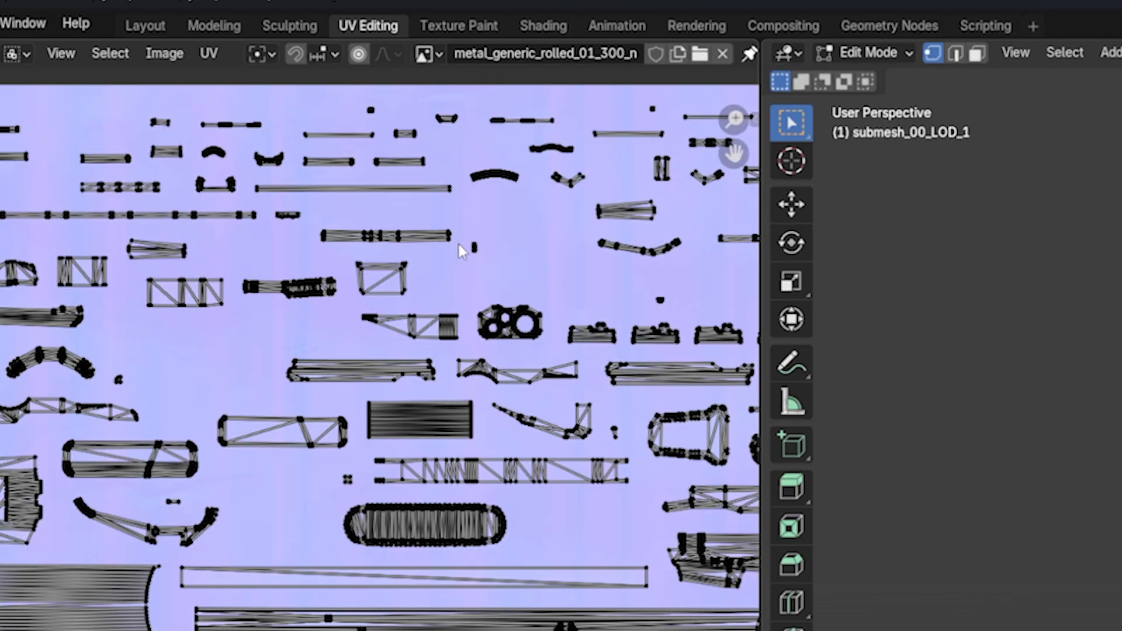
- Examine the rifle's UV islands over the metal normal map, both close up and as a whole layout
{"action": "scroll", "coordinate": [306, 305], "scroll_direction": "up", "scroll_amount": 5}
{"action": "scroll", "coordinate": [306, 305], "scroll_direction": "up", "scroll_amount": 1}
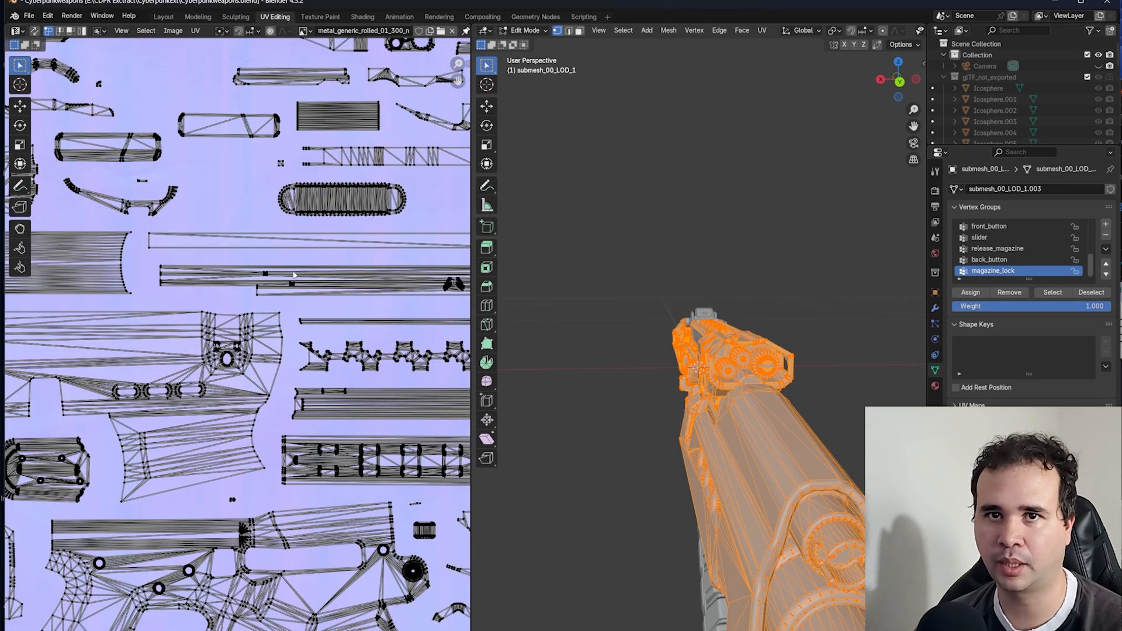
{"action": "left_click", "coordinate": [305, 30]}
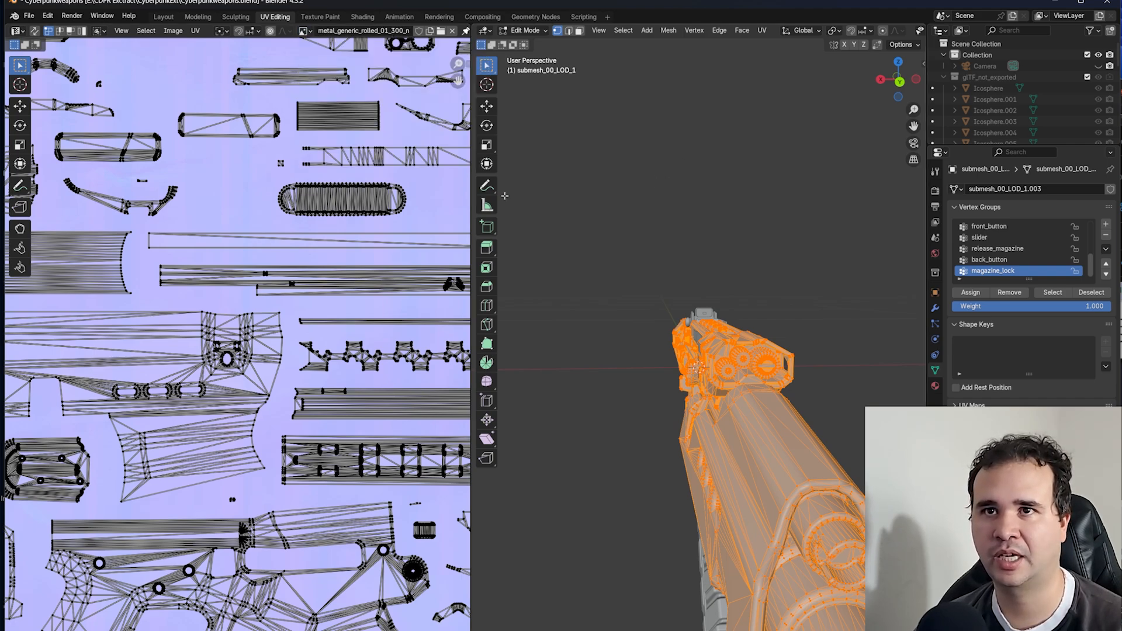
{"action": "scroll", "coordinate": [356, 267], "scroll_direction": "down", "scroll_amount": 10}
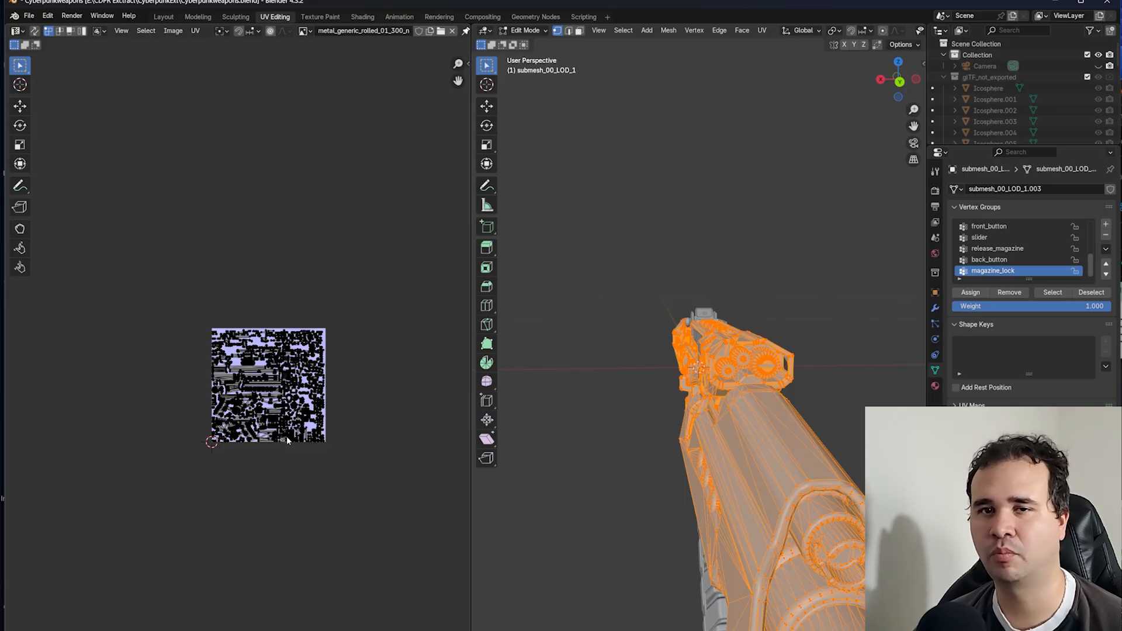
{"action": "scroll", "coordinate": [286, 436], "scroll_direction": "up", "scroll_amount": 9}
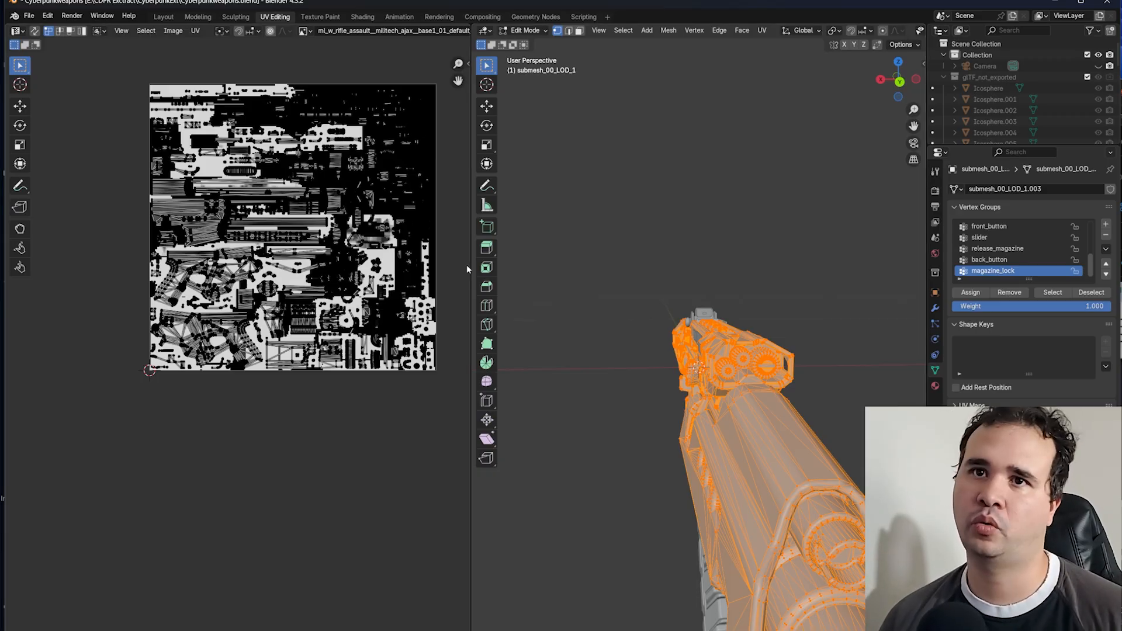
- Examine how the black-and-white mask image covers the UV islands of the receiver and grip
{"action": "scroll", "coordinate": [237, 250], "scroll_direction": "up", "scroll_amount": 8}
{"action": "middle_click_drag", "start_coordinate": [291, 218], "coordinate": [302, 396]}
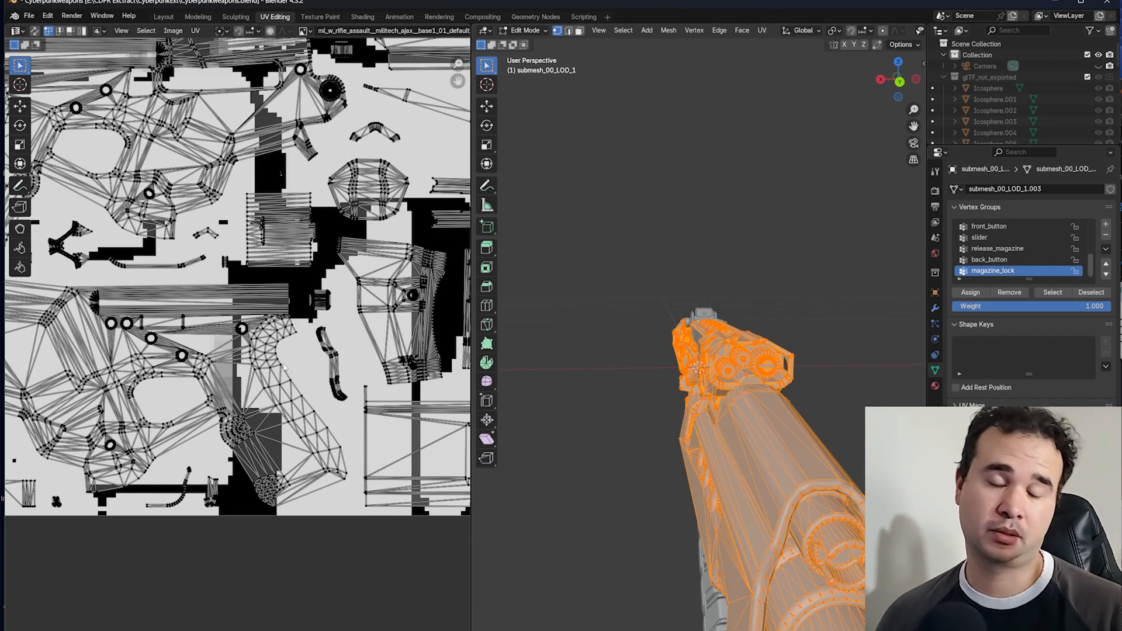
{"action": "scroll", "coordinate": [284, 367], "scroll_direction": "down", "scroll_amount": 6}
{"action": "scroll", "coordinate": [240, 309], "scroll_direction": "up", "scroll_amount": 5}
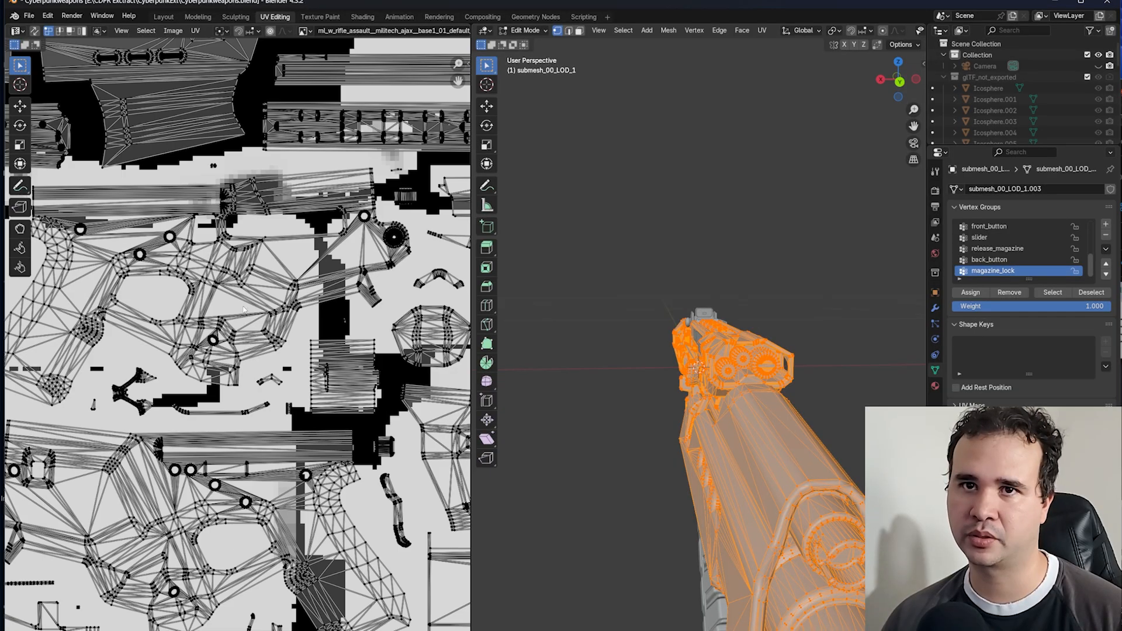
{"action": "scroll", "coordinate": [242, 319], "scroll_direction": "down", "scroll_amount": 4}
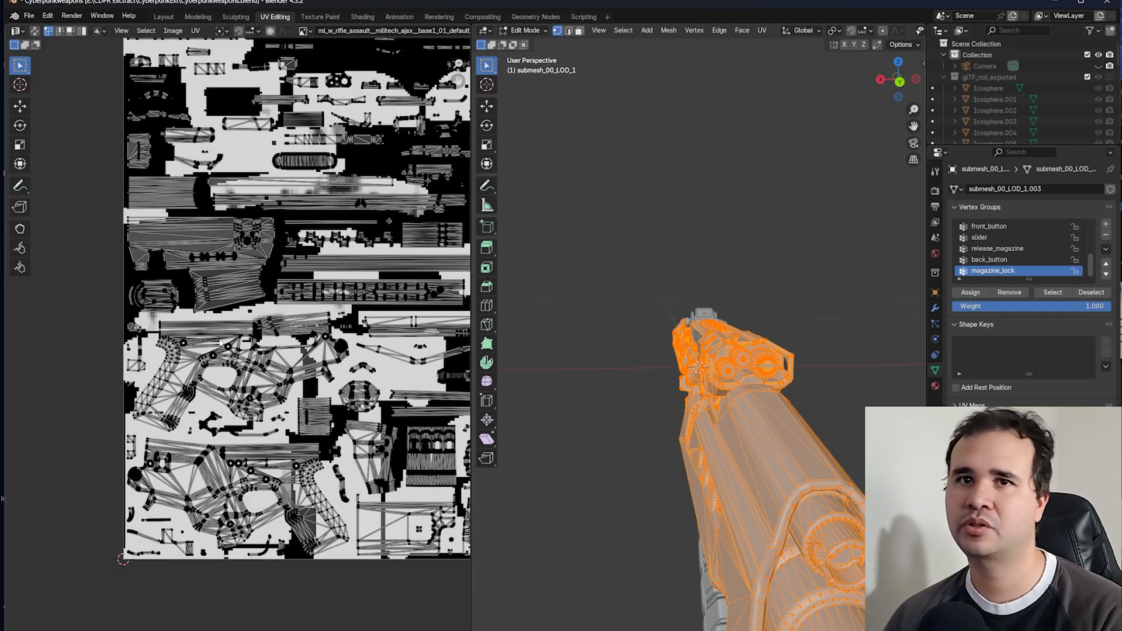
- Widen the UV editor and examine the UV islands over the default_masksset_19 mask image
{"action": "left_click_drag", "start_coordinate": [475, 359], "coordinate": [601, 359]}
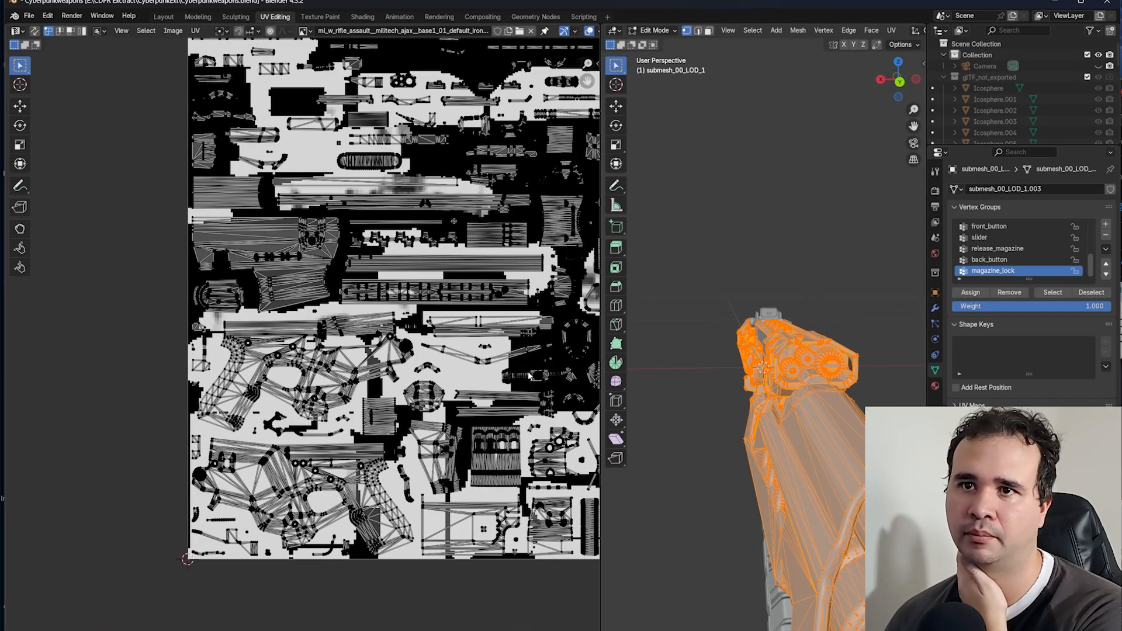
{"action": "scroll", "coordinate": [399, 402], "scroll_direction": "down", "scroll_amount": 4}
{"action": "scroll", "coordinate": [401, 402], "scroll_direction": "up", "scroll_amount": 4}
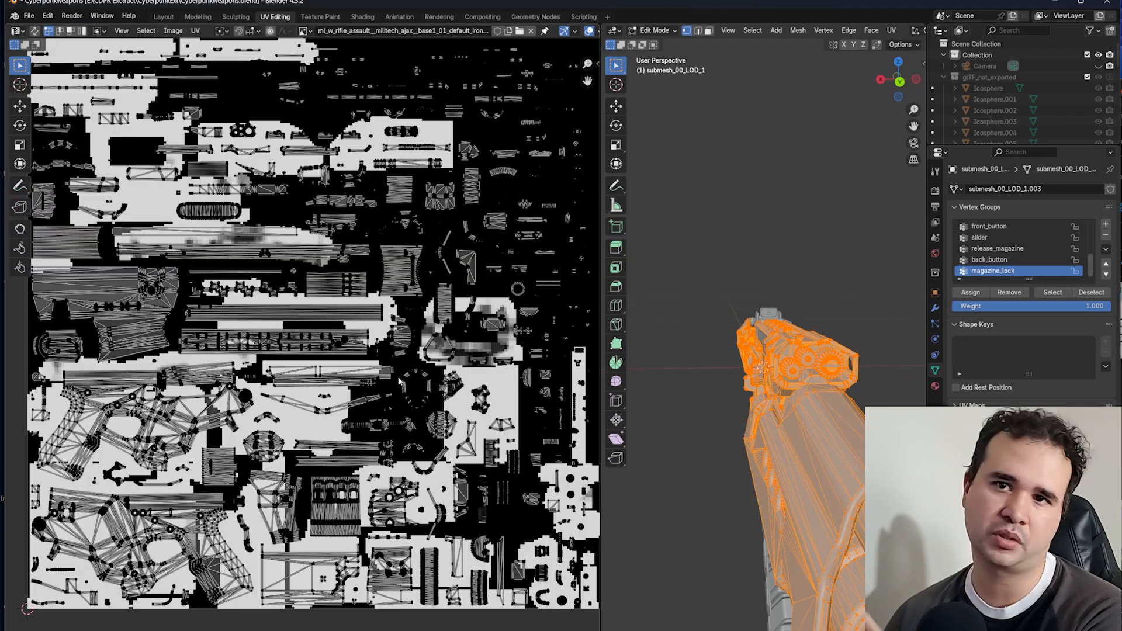
{"action": "scroll", "coordinate": [322, 317], "scroll_direction": "up", "scroll_amount": 2}
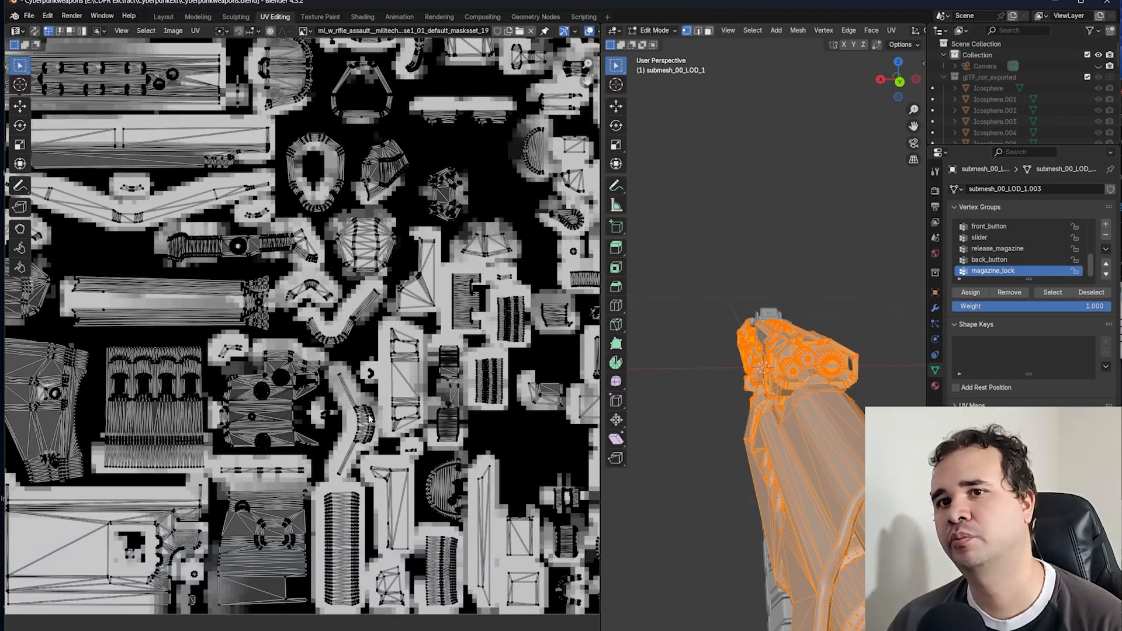
{"action": "middle_click_drag", "start_coordinate": [480, 410], "coordinate": [351, 409]}
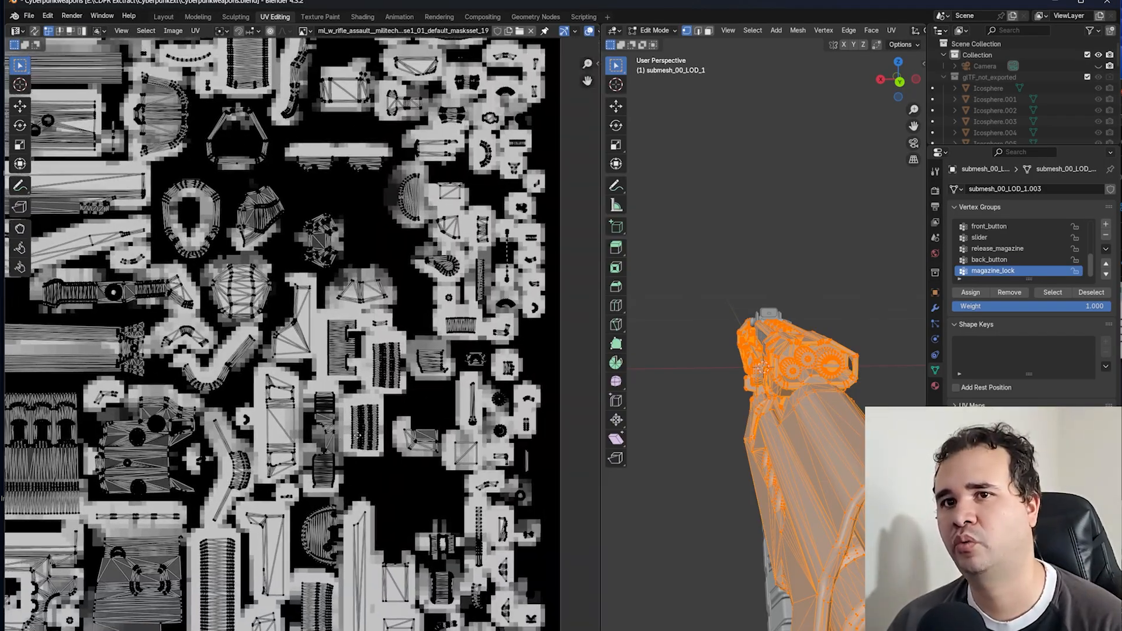
- Compare the full default_masksset_19 mask layout with the rifle model viewed from the side
{"action": "scroll", "coordinate": [374, 409], "scroll_direction": "down", "scroll_amount": 4}
{"action": "middle_click_drag", "start_coordinate": [380, 323], "coordinate": [453, 461]}
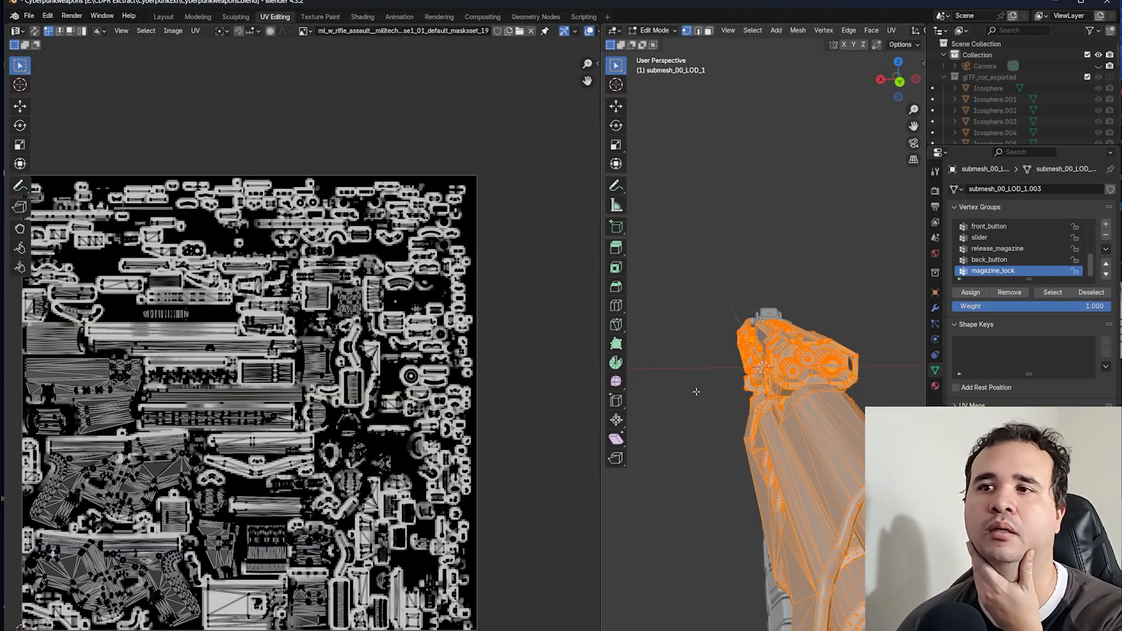
{"action": "middle_click_drag", "start_coordinate": [697, 392], "coordinate": [764, 481]}
{"action": "middle_click_drag", "start_coordinate": [275, 327], "coordinate": [416, 385]}
{"action": "scroll", "coordinate": [416, 398], "scroll_direction": "up", "scroll_amount": 4}
{"action": "middle_click_drag", "start_coordinate": [414, 426], "coordinate": [462, 396]}
{"action": "scroll", "coordinate": [386, 409], "scroll_direction": "down", "scroll_amount": 5}
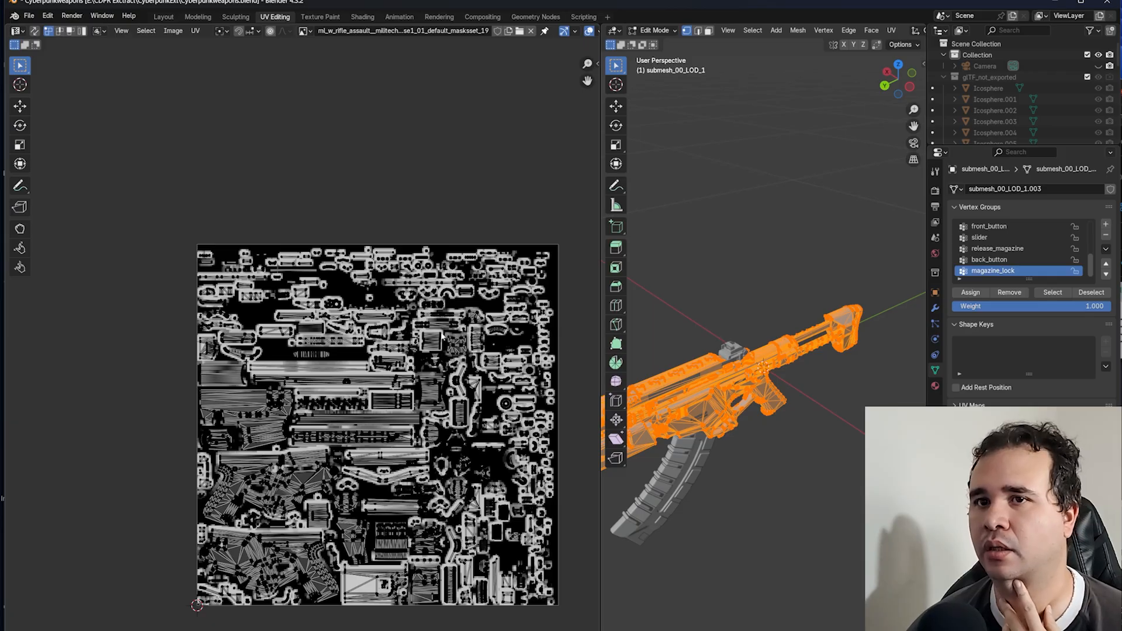
- Examine how the mask's grey and white areas cover the small part islands and the large receiver islands
{"action": "scroll", "coordinate": [523, 453], "scroll_direction": "up", "scroll_amount": 7}
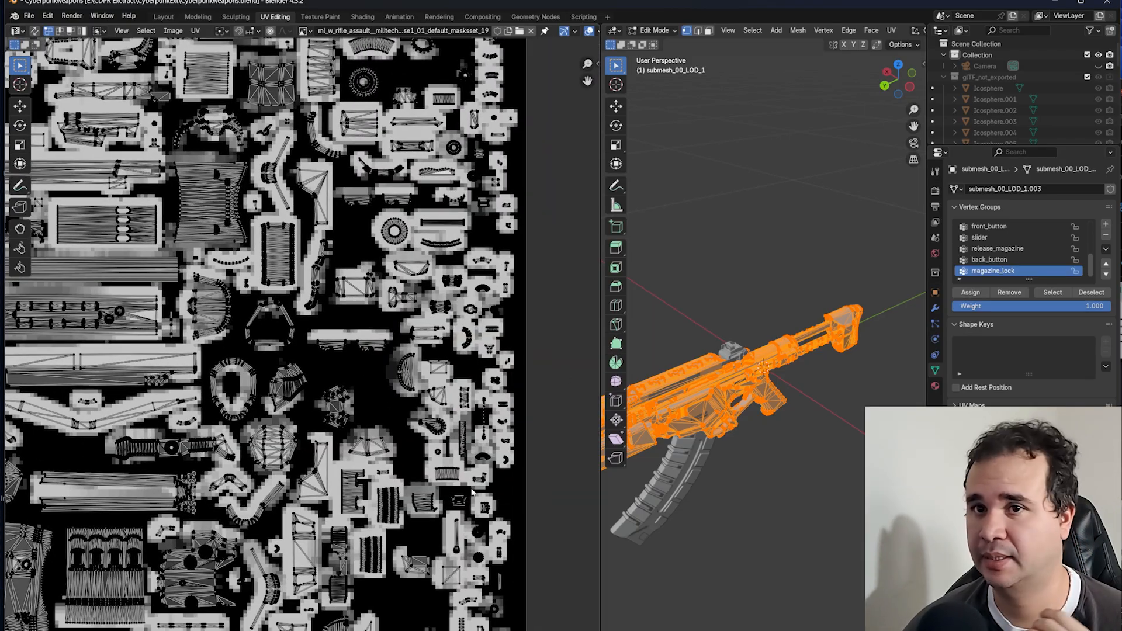
{"action": "middle_click_drag", "start_coordinate": [473, 491], "coordinate": [449, 400]}
{"action": "scroll", "coordinate": [514, 406], "scroll_direction": "up", "scroll_amount": 8}
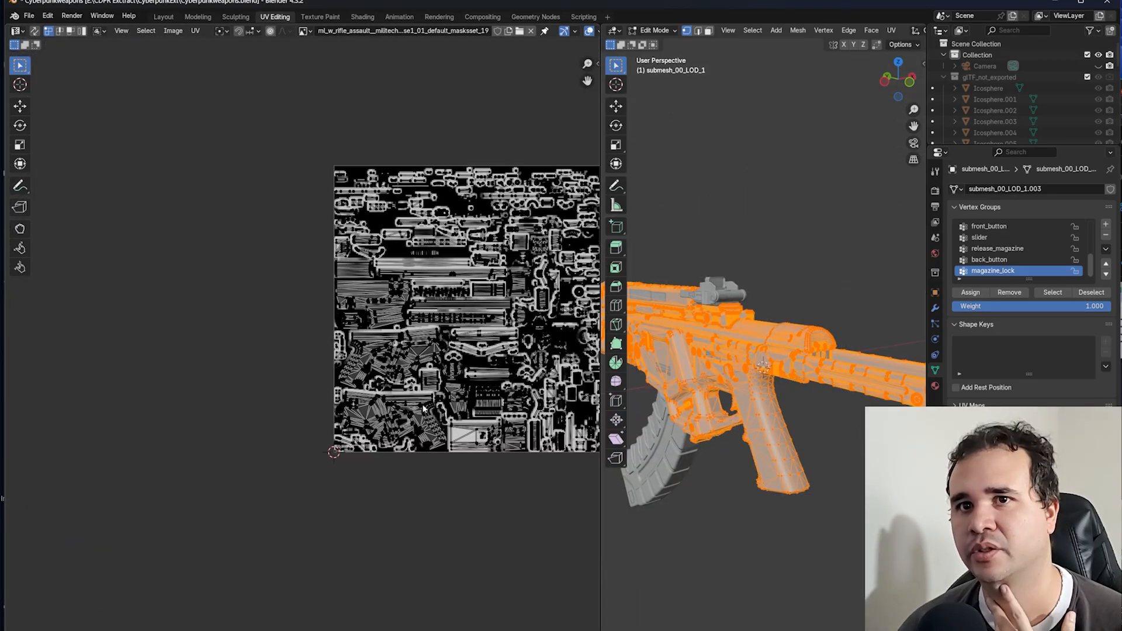
{"action": "scroll", "coordinate": [414, 376], "scroll_direction": "up", "scroll_amount": 6}
{"action": "scroll", "coordinate": [413, 376], "scroll_direction": "up", "scroll_amount": 2}
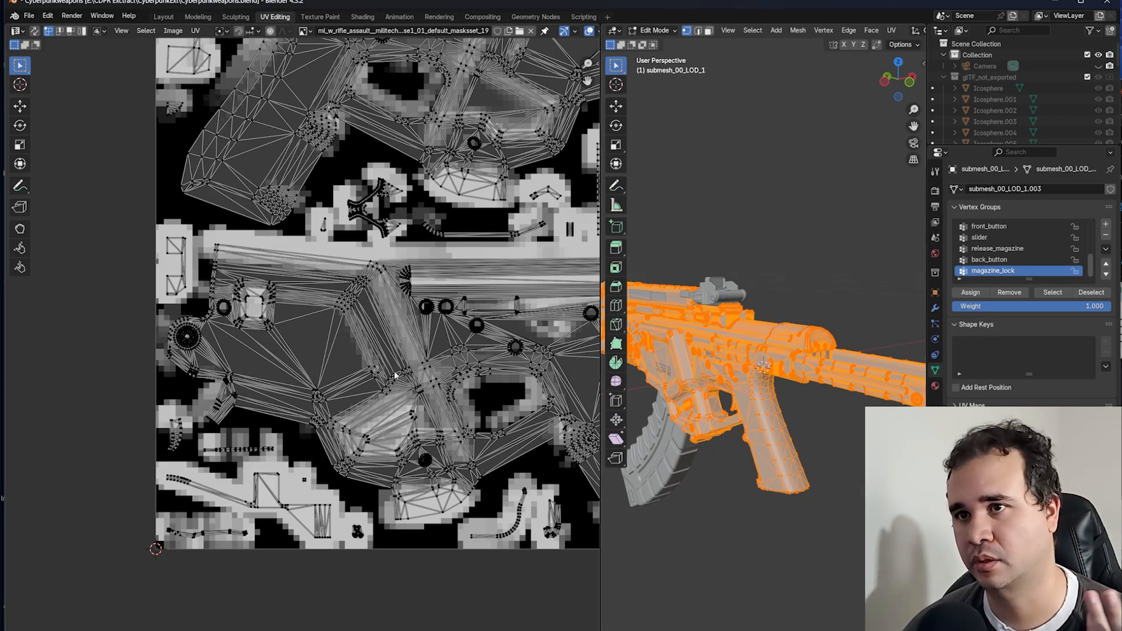
{"action": "scroll", "coordinate": [395, 386], "scroll_direction": "down", "scroll_amount": 7}
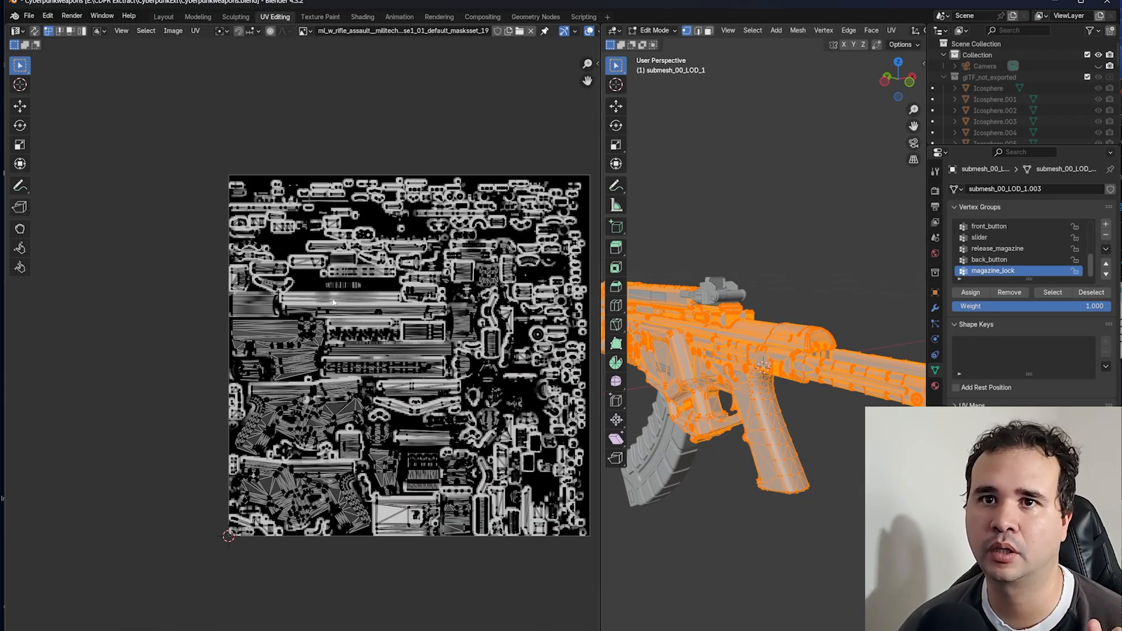
- Examine the pixelated mask edges around the small UV islands along the upper edge of the layout
{"action": "scroll", "coordinate": [403, 282], "scroll_direction": "up", "scroll_amount": 6}
{"action": "middle_click_drag", "start_coordinate": [467, 162], "coordinate": [434, 388]}
{"action": "middle_click_drag", "start_coordinate": [509, 310], "coordinate": [357, 372]}
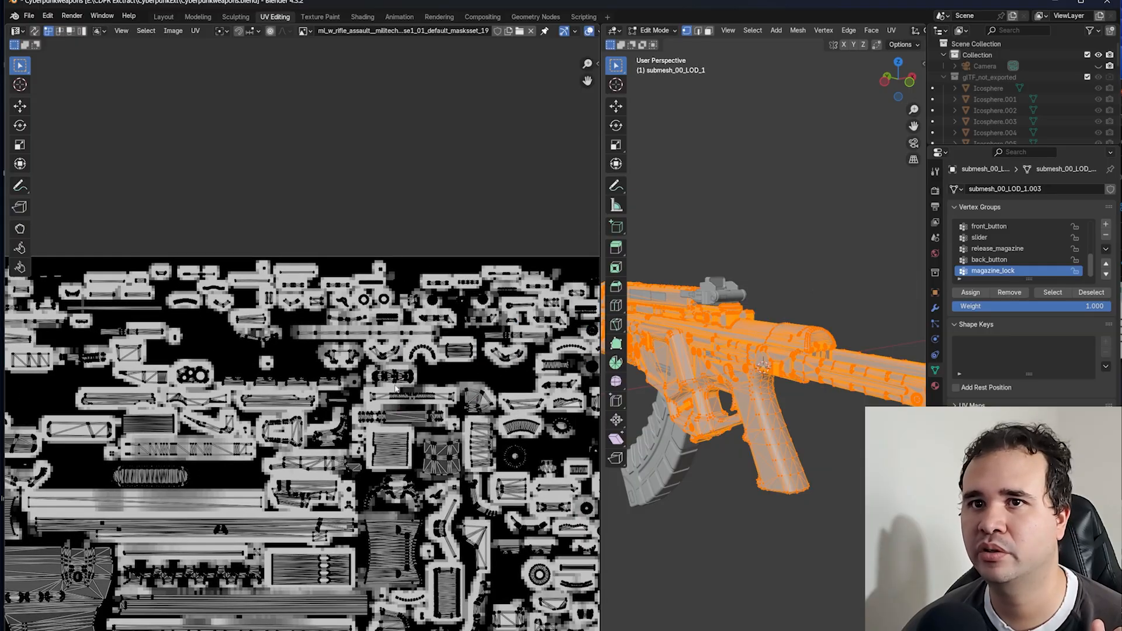
{"action": "middle_click_drag", "start_coordinate": [555, 356], "coordinate": [349, 409]}
{"action": "scroll", "coordinate": [351, 411], "scroll_direction": "up", "scroll_amount": 6}
{"action": "scroll", "coordinate": [467, 460], "scroll_direction": "down", "scroll_amount": 3}
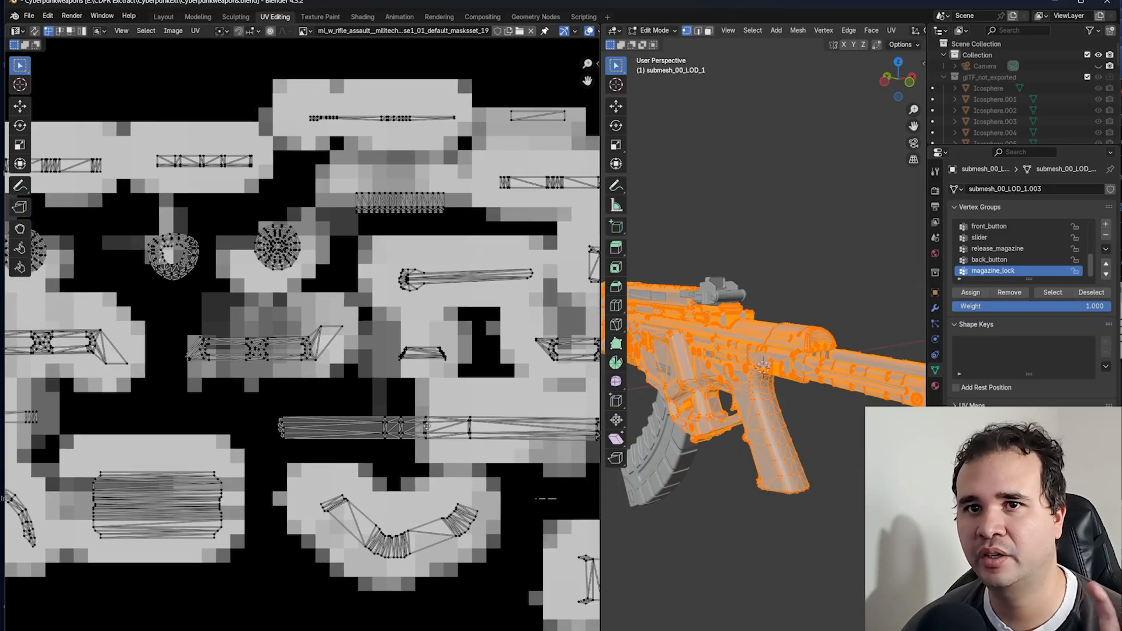
{"action": "middle_click_drag", "start_coordinate": [409, 342], "coordinate": [401, 400]}
{"action": "middle_click_drag", "start_coordinate": [321, 502], "coordinate": [488, 460]}
{"action": "middle_click_drag", "start_coordinate": [327, 380], "coordinate": [500, 400]}
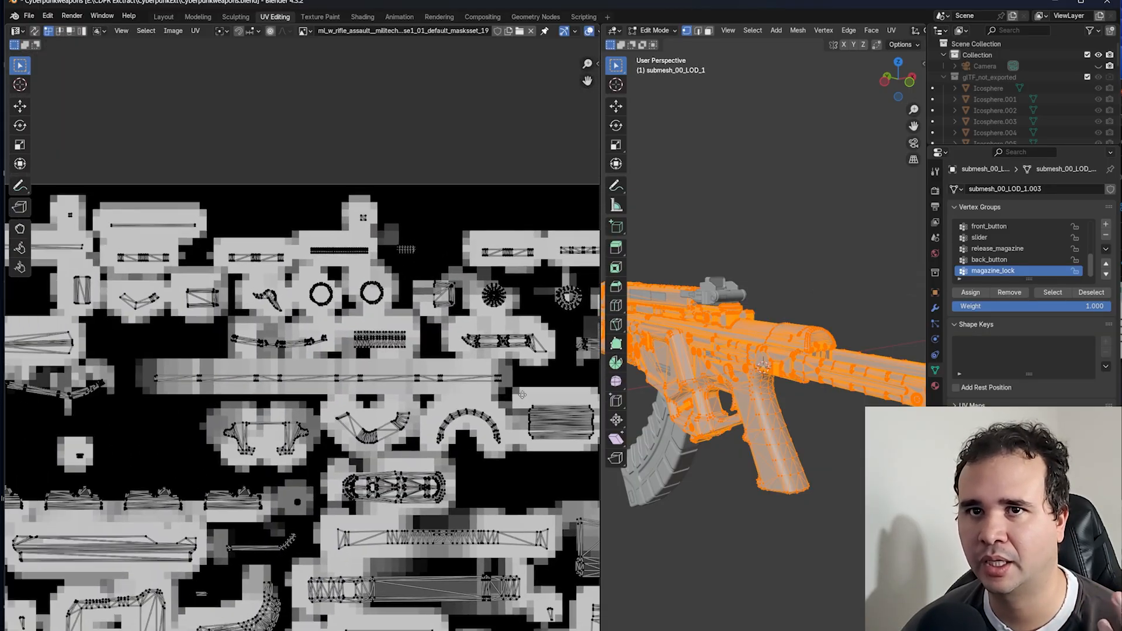
{"action": "mouse_move", "coordinate": [298, 411]}
{"action": "middle_mouse_down"}
{"action": "mouse_move", "coordinate": [509, 390]}
{"action": "mouse_move", "coordinate": [505, 361]}
{"action": "middle_mouse_up"}
{"action": "scroll", "coordinate": [505, 364], "scroll_direction": "down", "scroll_amount": 8}
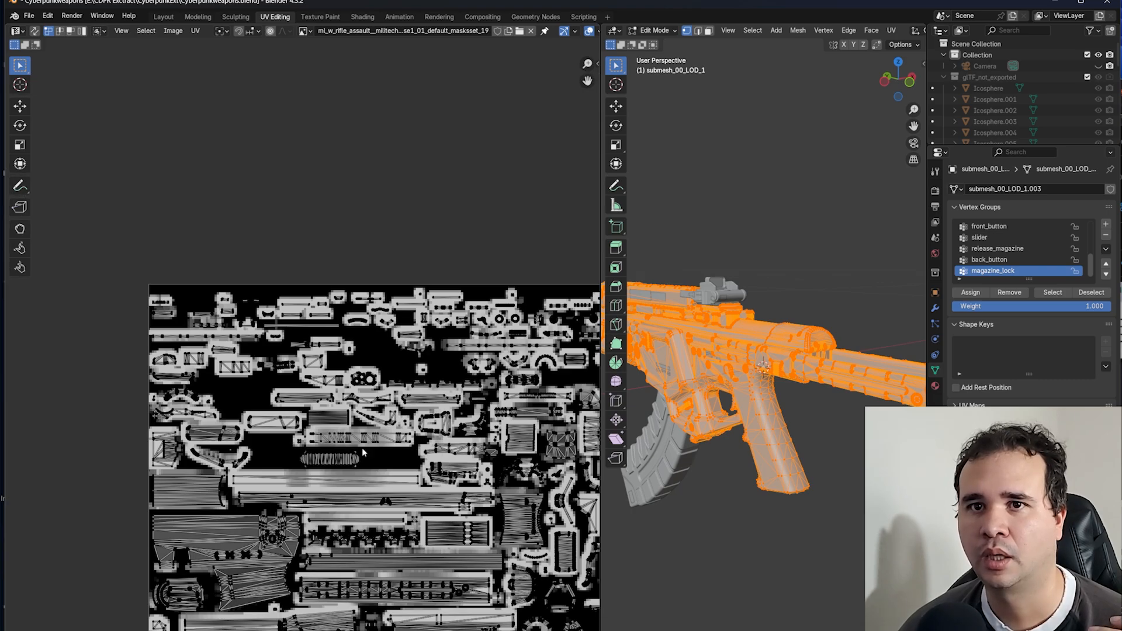
- Examine the mask over the middle and lower UV islands, both close up and as a whole layout
{"action": "scroll", "coordinate": [450, 451], "scroll_direction": "up", "scroll_amount": 6}
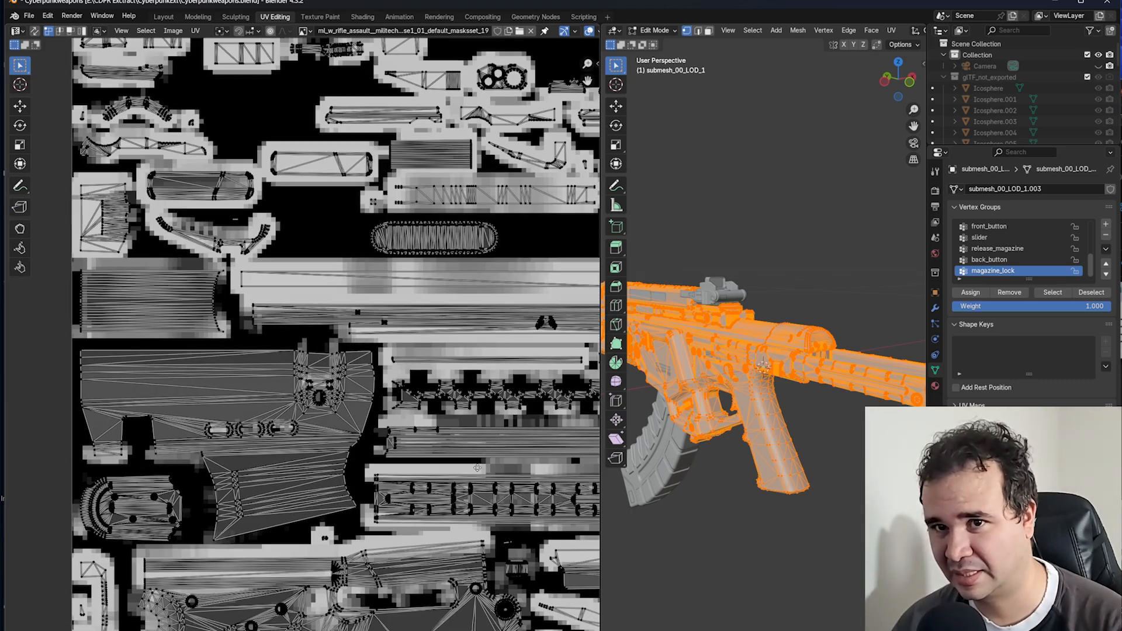
{"action": "scroll", "coordinate": [450, 452], "scroll_direction": "down", "scroll_amount": 5}
{"action": "middle_click_drag", "start_coordinate": [470, 429], "coordinate": [405, 408]}
{"action": "scroll", "coordinate": [405, 408], "scroll_direction": "up", "scroll_amount": 7}
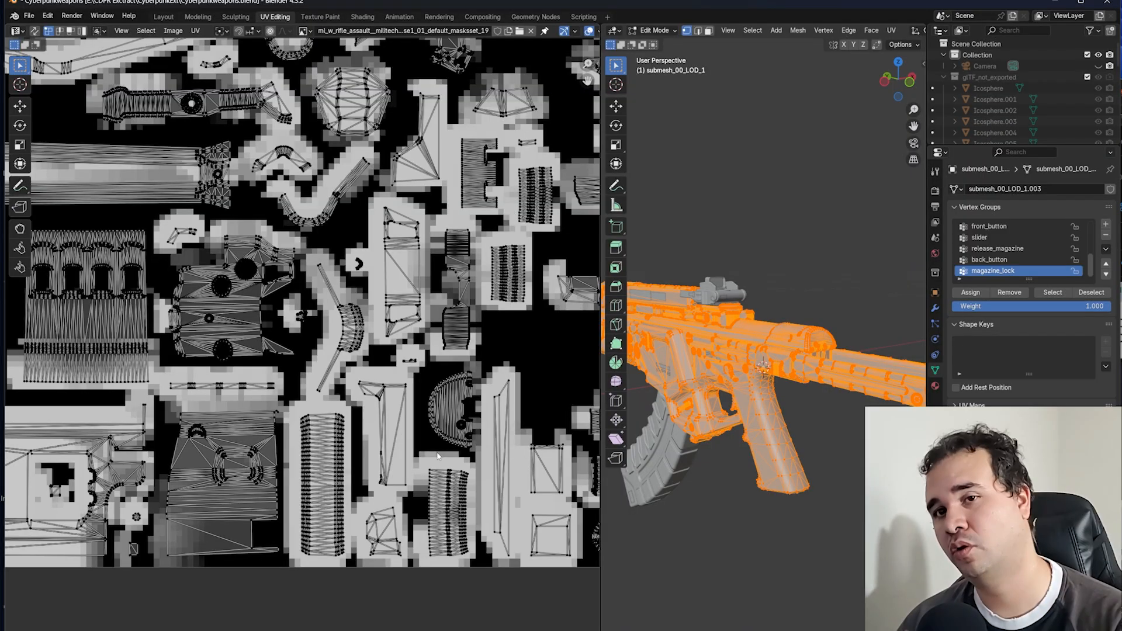
{"action": "scroll", "coordinate": [443, 439], "scroll_direction": "down", "scroll_amount": 9}
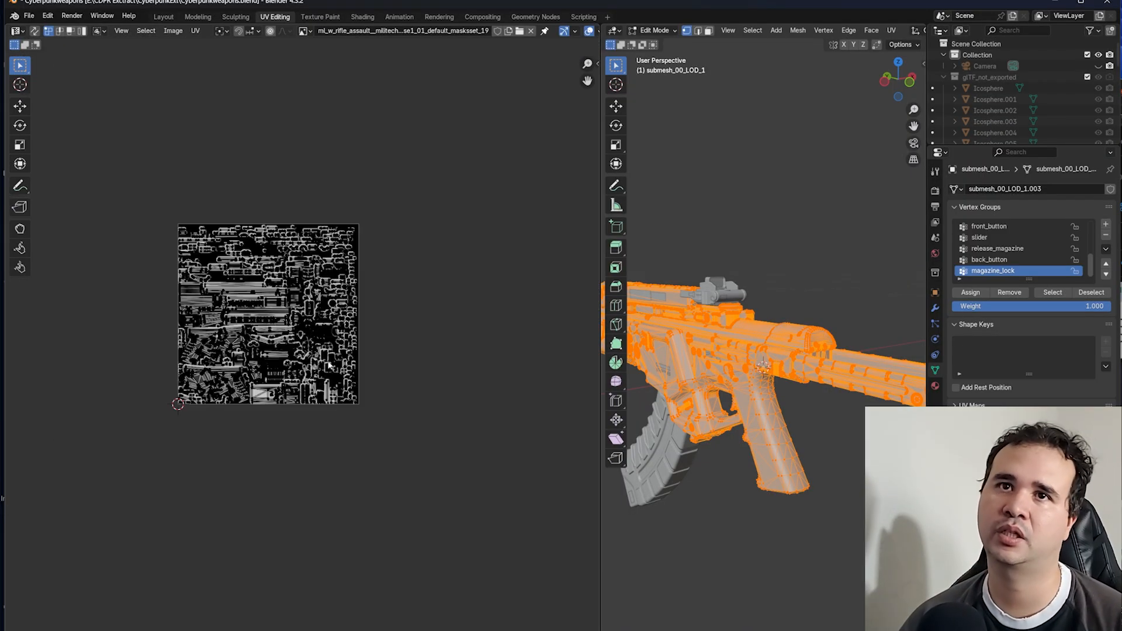
{"action": "middle_click_drag", "start_coordinate": [348, 231], "coordinate": [351, 374]}
{"action": "scroll", "coordinate": [357, 376], "scroll_direction": "up", "scroll_amount": 2}
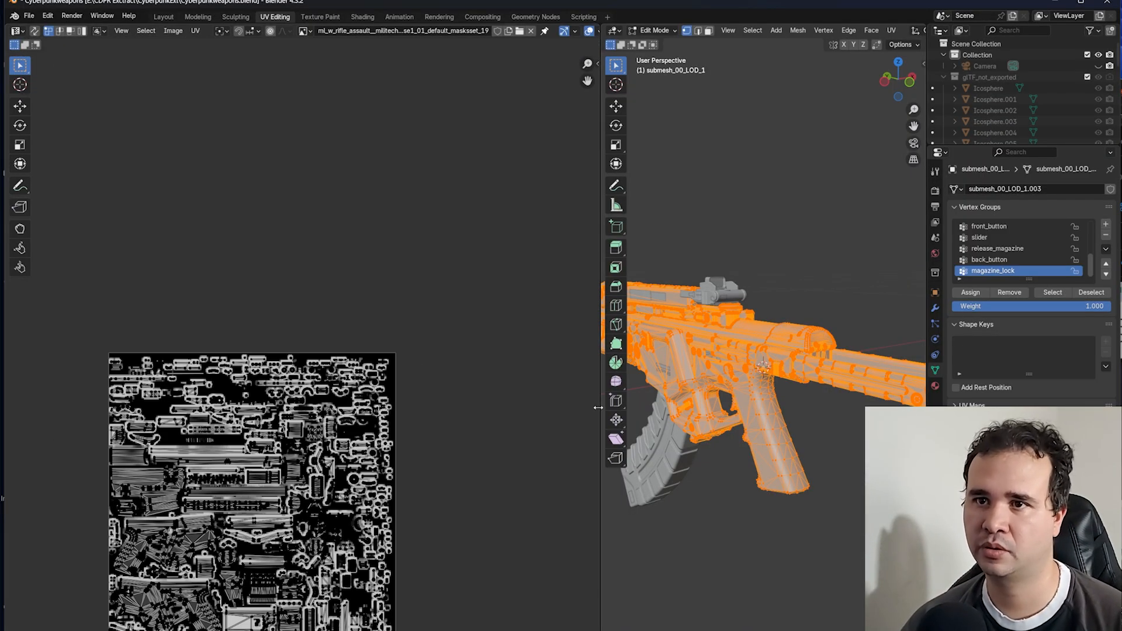
- Widen the 3D viewport and examine the mesh topology of the rifle's receiver and grip from several angles
{"action": "left_click_drag", "start_coordinate": [598, 407], "coordinate": [451, 405]}
{"action": "scroll", "coordinate": [244, 360], "scroll_direction": "up", "scroll_amount": 5}
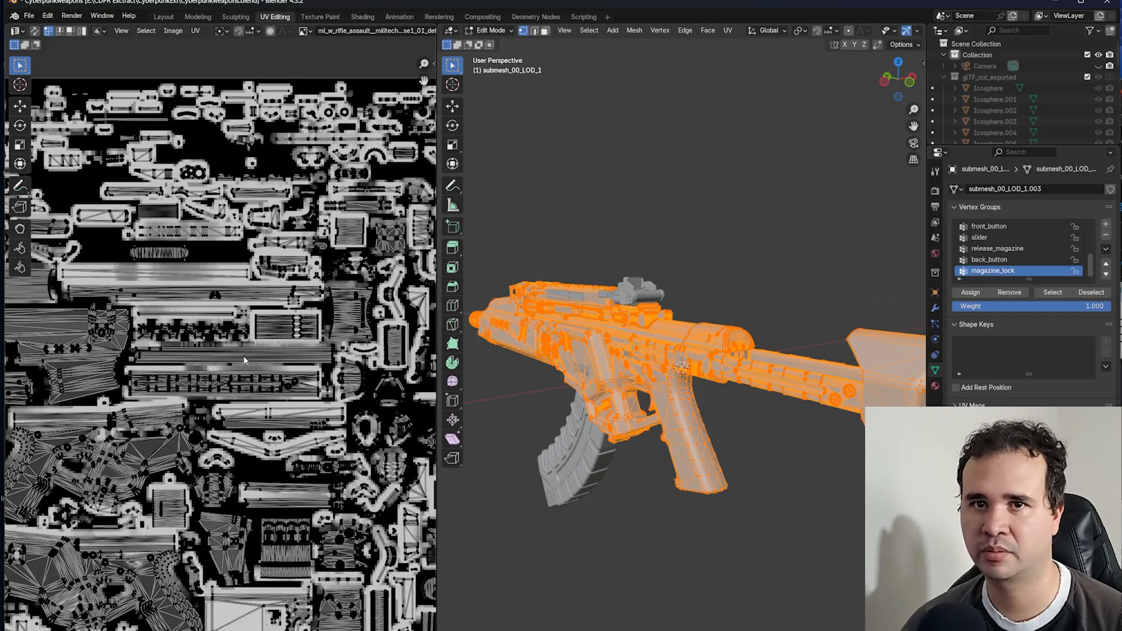
{"action": "scroll", "coordinate": [312, 403], "scroll_direction": "down", "scroll_amount": 7}
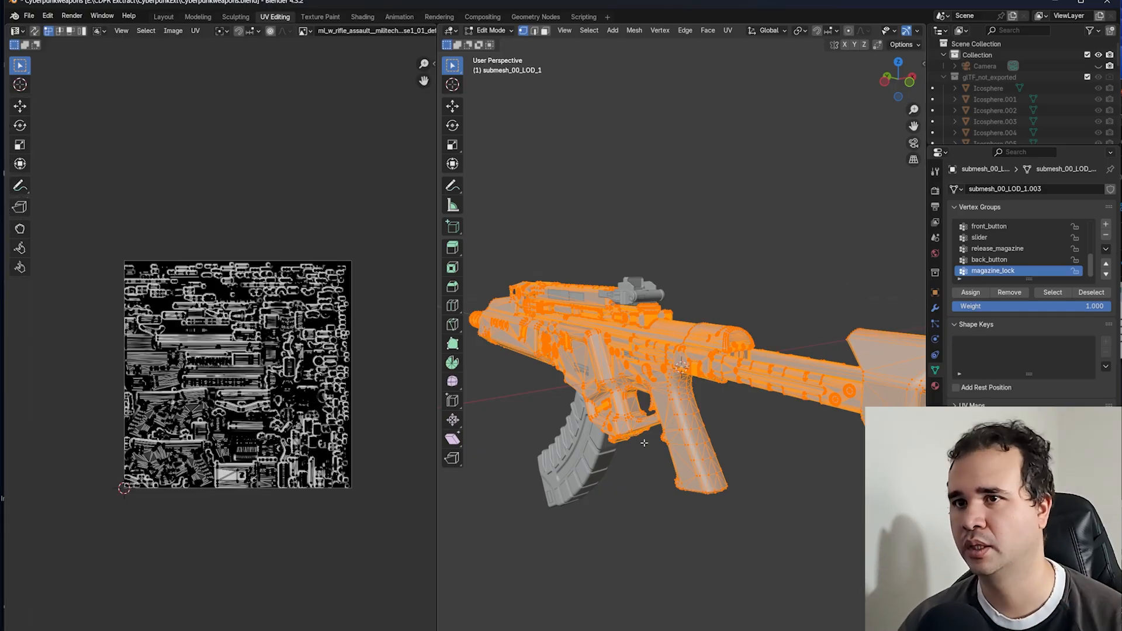
{"action": "scroll", "coordinate": [522, 371], "scroll_direction": "up", "scroll_amount": 6}
{"action": "middle_click_drag", "start_coordinate": [522, 371], "coordinate": [494, 439]}
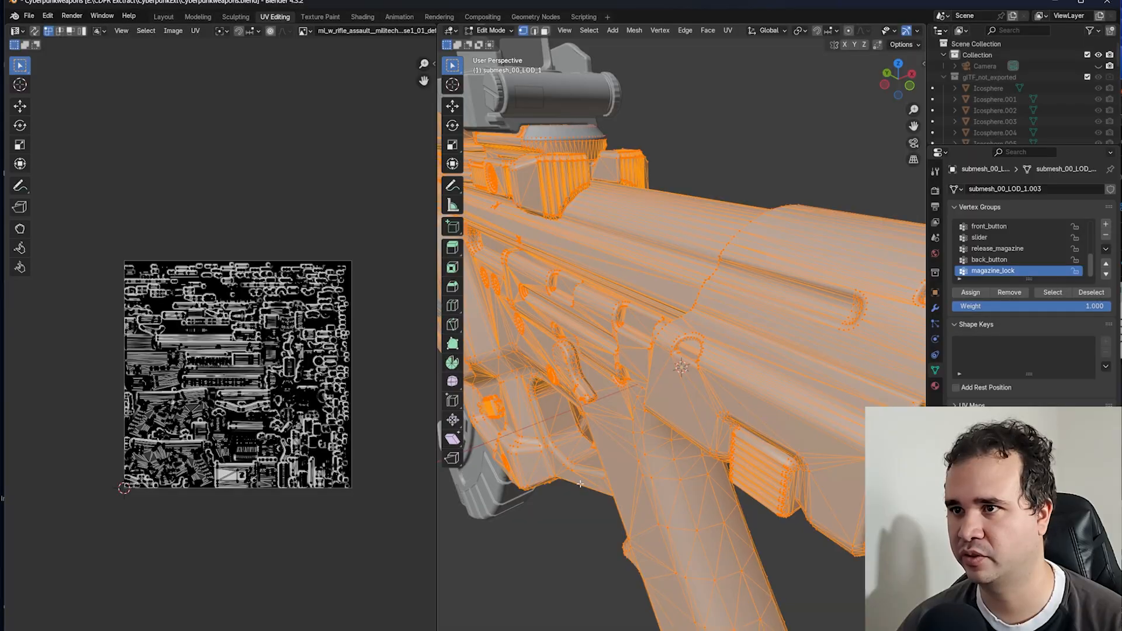
{"action": "middle_click_drag", "start_coordinate": [580, 484], "coordinate": [609, 396]}
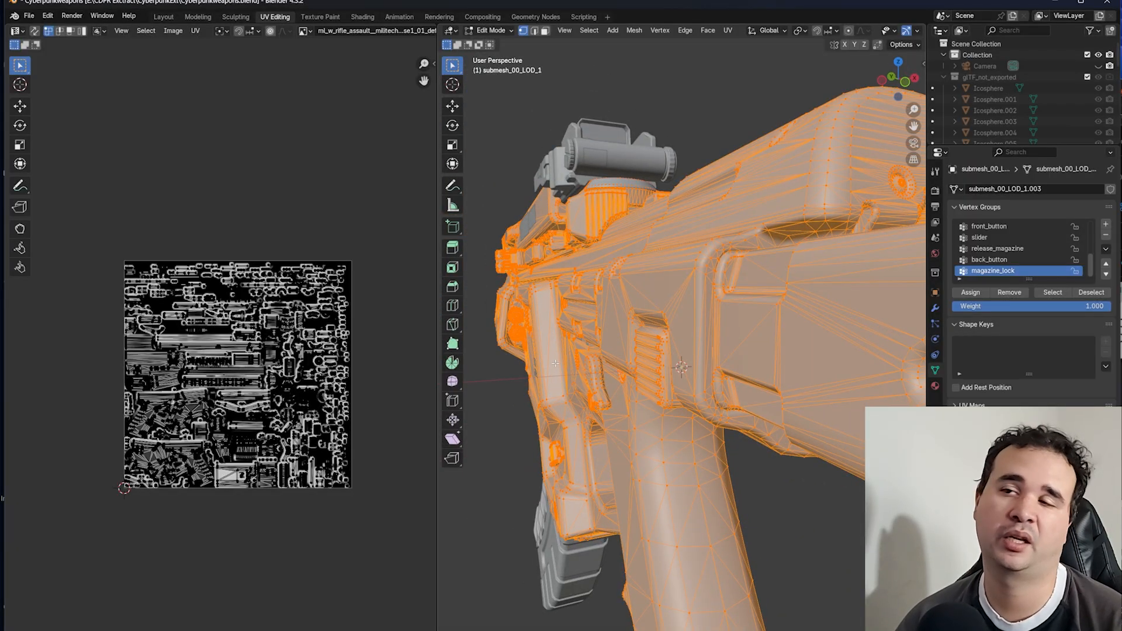
{"action": "middle_click_drag", "start_coordinate": [725, 439], "coordinate": [582, 380]}
{"action": "middle_click_drag", "start_coordinate": [620, 462], "coordinate": [763, 285]}
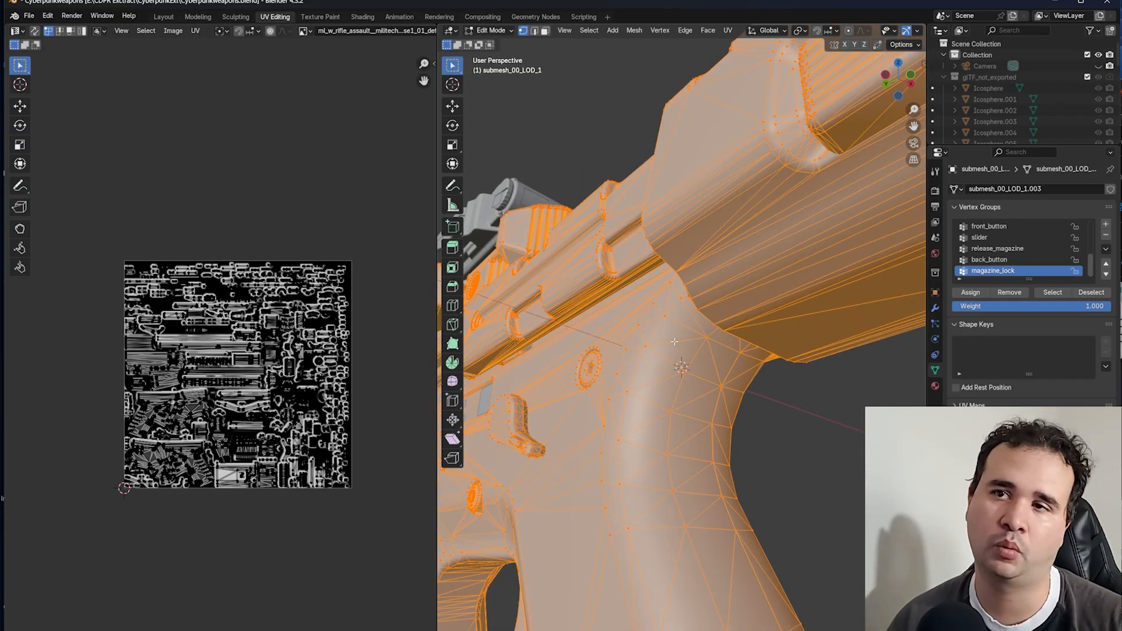
{"action": "scroll", "coordinate": [675, 342], "scroll_direction": "down", "scroll_amount": 6}
{"action": "middle_click_drag", "start_coordinate": [675, 342], "coordinate": [738, 370]}
{"action": "scroll", "coordinate": [679, 347], "scroll_direction": "up", "scroll_amount": 6}
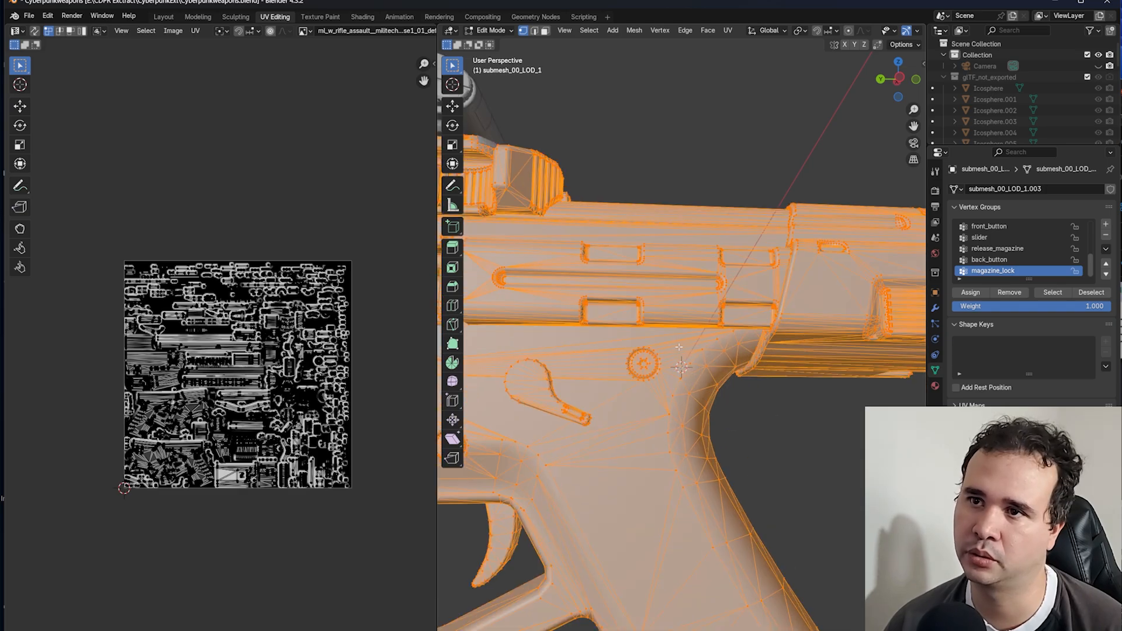
- Examine the edge flow and shading around the recessed slots on the receiver above the grip
{"action": "scroll", "coordinate": [680, 348], "scroll_direction": "down", "scroll_amount": 3}
{"action": "mouse_move", "coordinate": [679, 347]}
{"action": "middle_mouse_down"}
{"action": "mouse_move", "coordinate": [728, 352]}
{"action": "mouse_move", "coordinate": [684, 350]}
{"action": "middle_mouse_up"}
{"action": "scroll", "coordinate": [684, 349], "scroll_direction": "up", "scroll_amount": 7}
{"action": "scroll", "coordinate": [725, 351], "scroll_direction": "down", "scroll_amount": 7}
{"action": "scroll", "coordinate": [784, 376], "scroll_direction": "up", "scroll_amount": 2}
{"action": "middle_click_drag", "start_coordinate": [760, 346], "coordinate": [730, 386]}
{"action": "scroll", "coordinate": [737, 363], "scroll_direction": "up", "scroll_amount": 6}
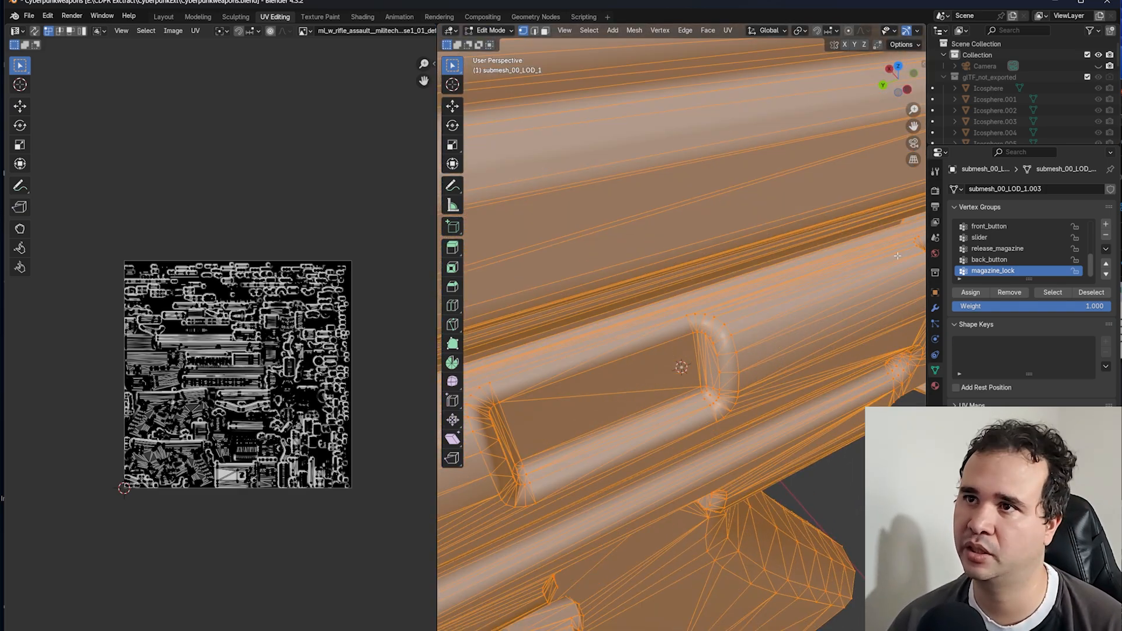
{"action": "middle_click_drag", "start_coordinate": [787, 266], "coordinate": [636, 405]}
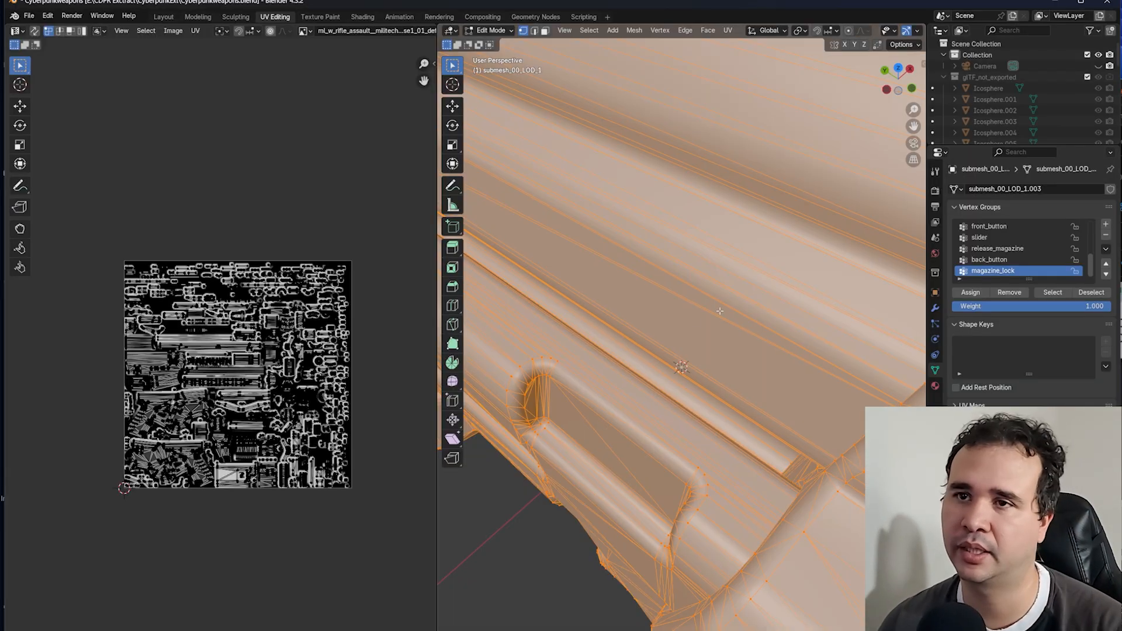
- Examine the wireframe of the barrel, handguard and muzzle from the front and from below
{"action": "scroll", "coordinate": [720, 311], "scroll_direction": "down", "scroll_amount": 8}
{"action": "middle_click_drag", "start_coordinate": [719, 304], "coordinate": [606, 427]}
{"action": "scroll", "coordinate": [588, 423], "scroll_direction": "up", "scroll_amount": 5}
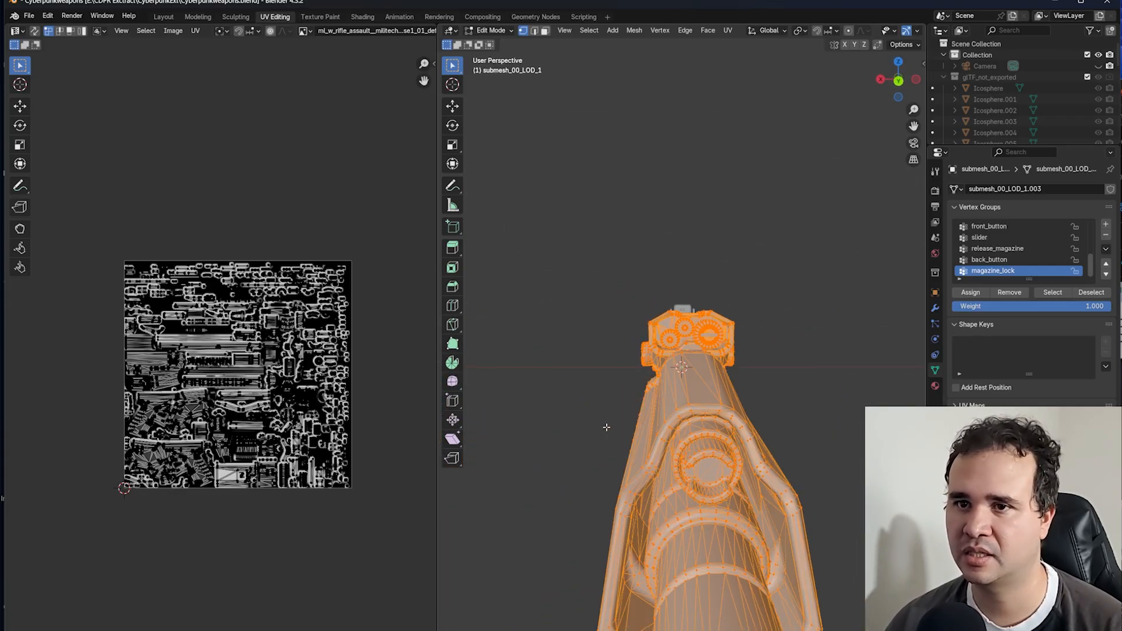
{"action": "scroll", "coordinate": [693, 496], "scroll_direction": "down", "scroll_amount": 4}
{"action": "middle_click_drag", "start_coordinate": [696, 511], "coordinate": [696, 498]}
{"action": "scroll", "coordinate": [691, 387], "scroll_direction": "up", "scroll_amount": 2}
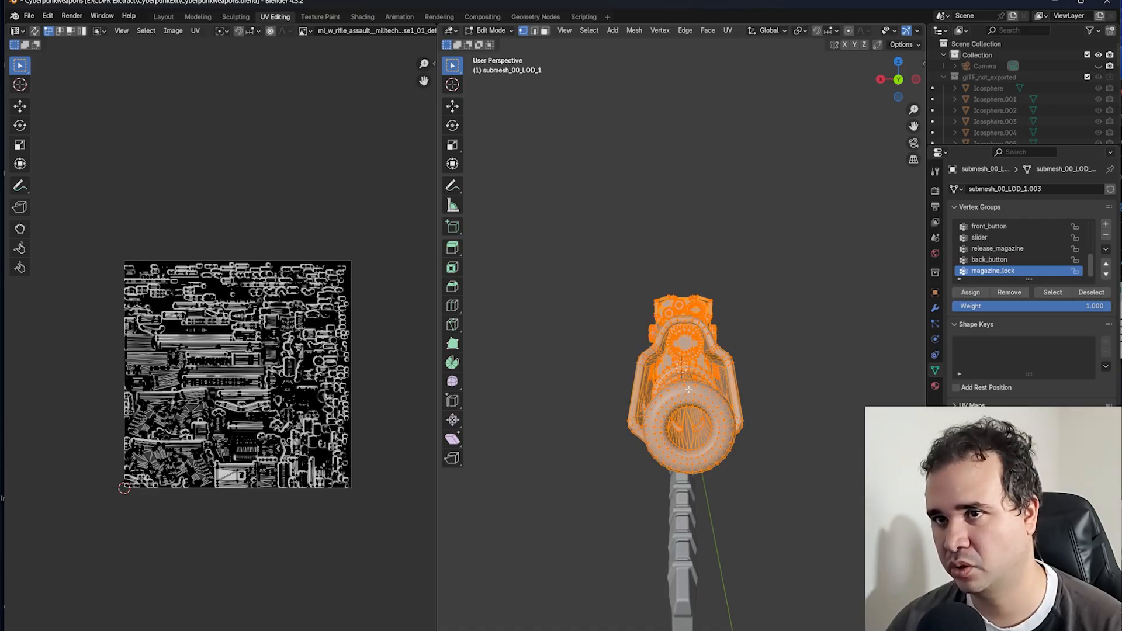
{"action": "middle_click_drag", "start_coordinate": [684, 440], "coordinate": [662, 63]}
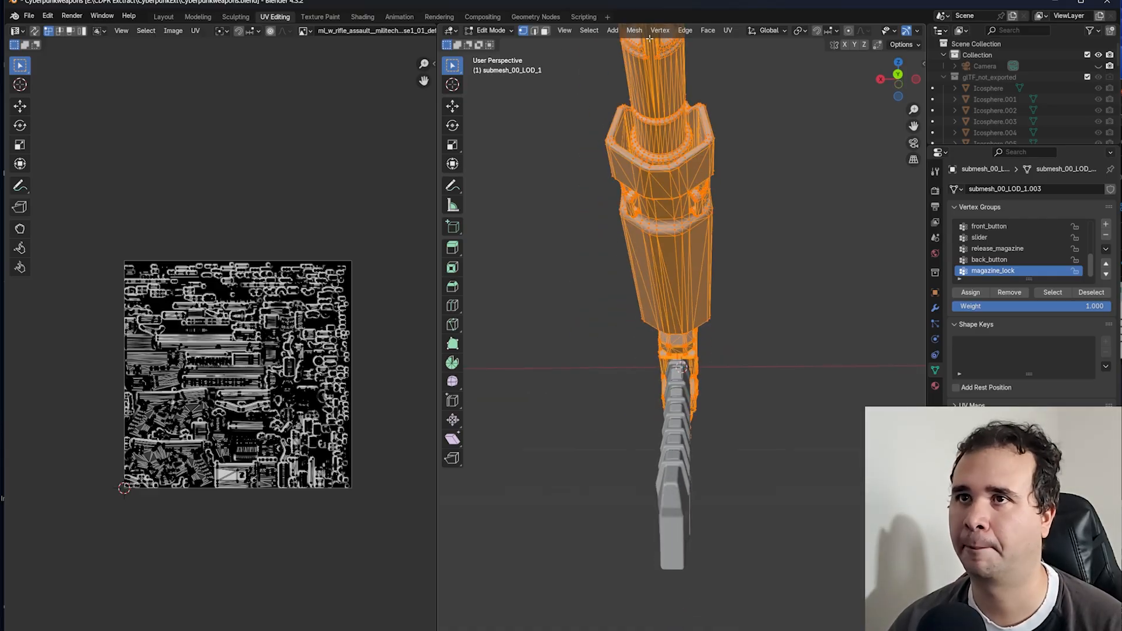
{"action": "mouse_move", "coordinate": [648, 157]}
{"action": "middle_mouse_down"}
{"action": "mouse_move", "coordinate": [661, 142]}
{"action": "mouse_move", "coordinate": [660, 168]}
{"action": "middle_mouse_up"}
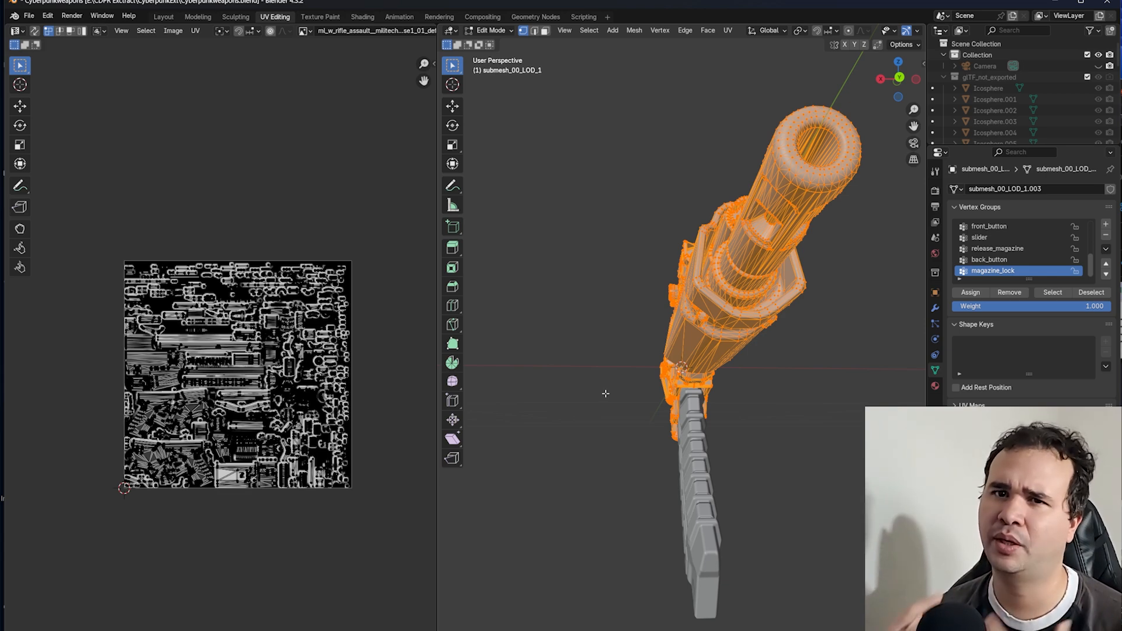
- Examine the whole rifle mesh from the side, including the stock, receiver and magazine
{"action": "scroll", "coordinate": [729, 386], "scroll_direction": "down", "scroll_amount": 5}
{"action": "middle_click_drag", "start_coordinate": [729, 386], "coordinate": [622, 421]}
{"action": "scroll", "coordinate": [602, 415], "scroll_direction": "up", "scroll_amount": 5}
{"action": "middle_click_drag", "start_coordinate": [764, 405], "coordinate": [648, 433]}
{"action": "scroll", "coordinate": [649, 434], "scroll_direction": "down", "scroll_amount": 4}
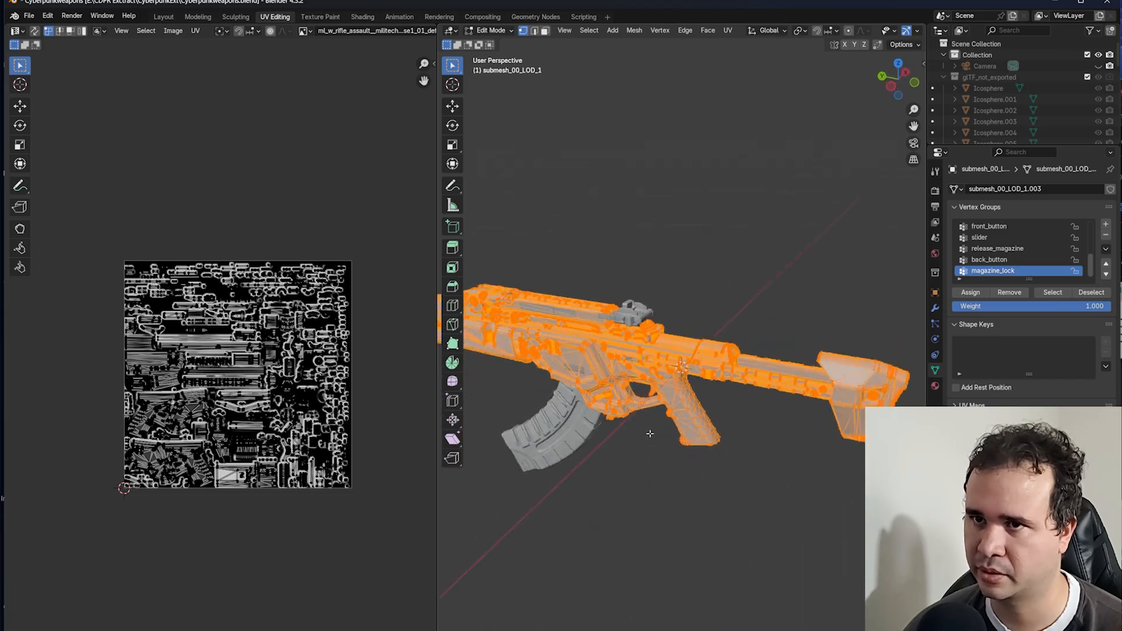
{"action": "scroll", "coordinate": [638, 345], "scroll_direction": "up", "scroll_amount": 5}
{"action": "middle_click_drag", "start_coordinate": [636, 342], "coordinate": [648, 364]}
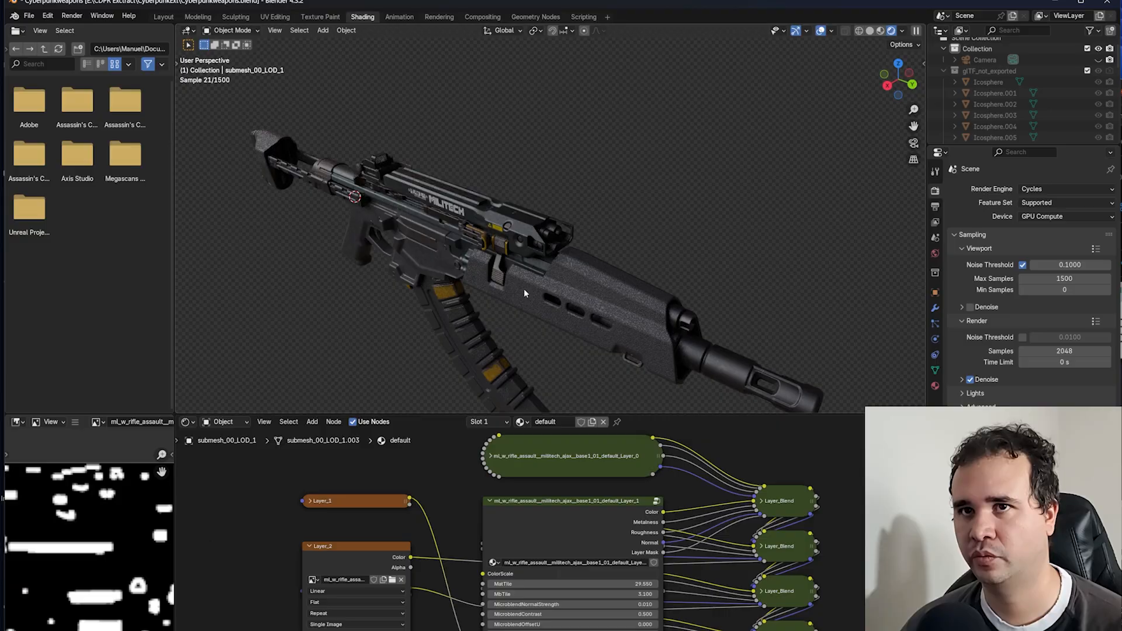
- Examine the rendered rifle in the Shading workspace together with the layered node tree of its default material
{"action": "middle_click_drag", "start_coordinate": [524, 288], "coordinate": [605, 369]}
{"action": "scroll", "coordinate": [647, 468], "scroll_direction": "down", "scroll_amount": 2}
{"action": "scroll", "coordinate": [648, 477], "scroll_direction": "down", "scroll_amount": 5}
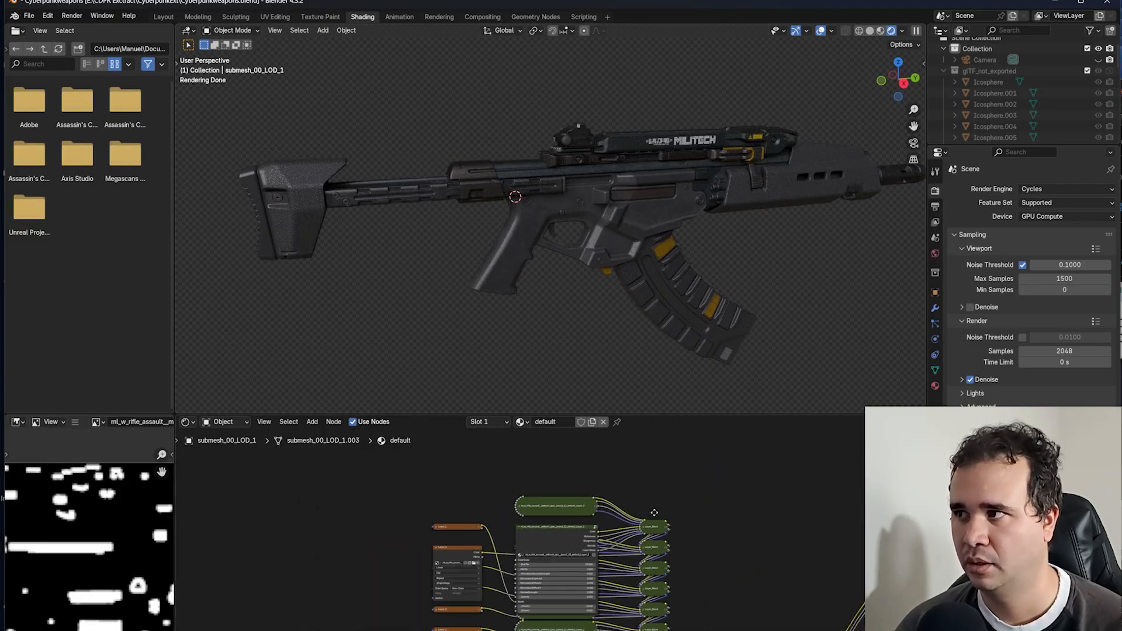
{"action": "middle_click_drag", "start_coordinate": [653, 513], "coordinate": [647, 462]}
{"action": "scroll", "coordinate": [552, 508], "scroll_direction": "down", "scroll_amount": 6}
{"action": "middle_click_drag", "start_coordinate": [602, 574], "coordinate": [601, 514]}
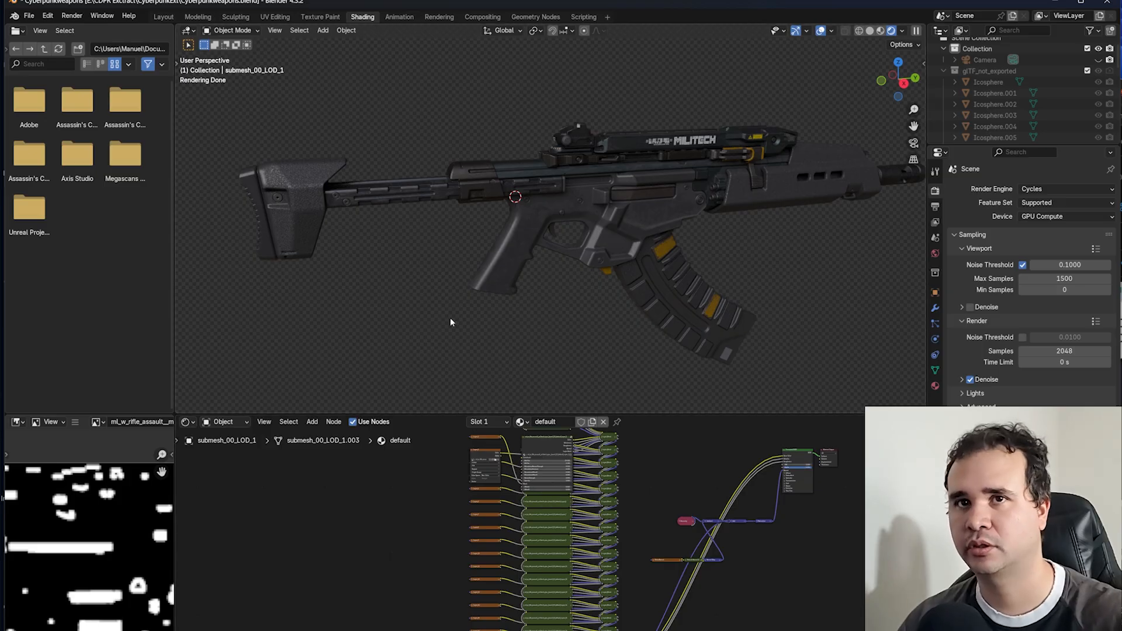
- Examine the rendered rifle's stock and its rough surface texture, both from a distance and close up
{"action": "middle_click_drag", "start_coordinate": [450, 318], "coordinate": [476, 323]}
{"action": "scroll", "coordinate": [448, 258], "scroll_direction": "up", "scroll_amount": 4}
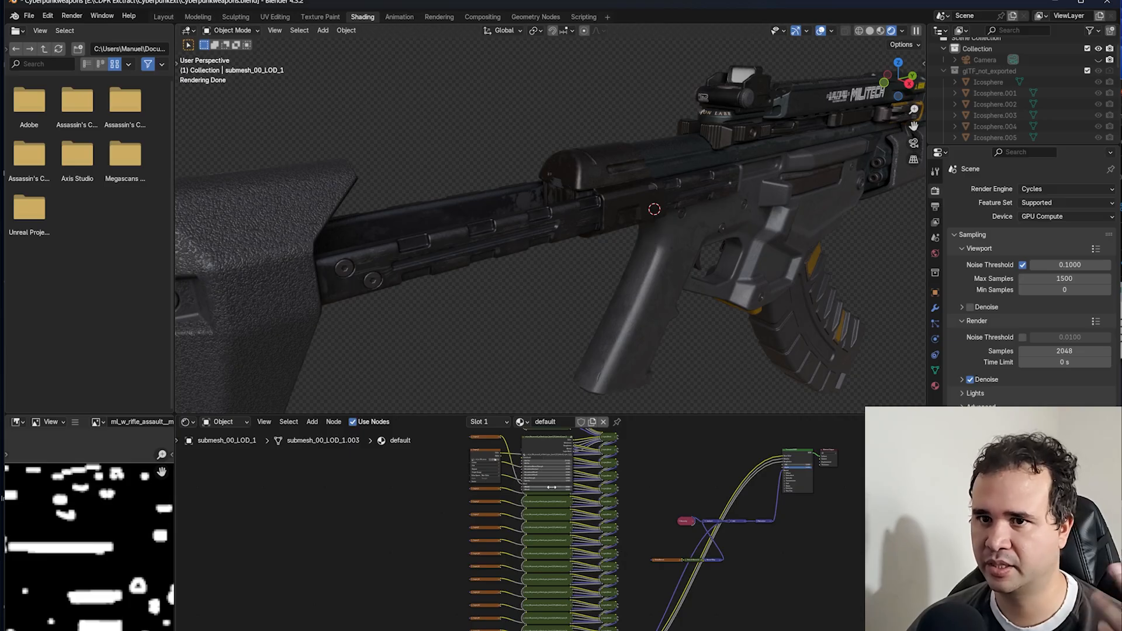
{"action": "scroll", "coordinate": [727, 256], "scroll_direction": "down", "scroll_amount": 6}
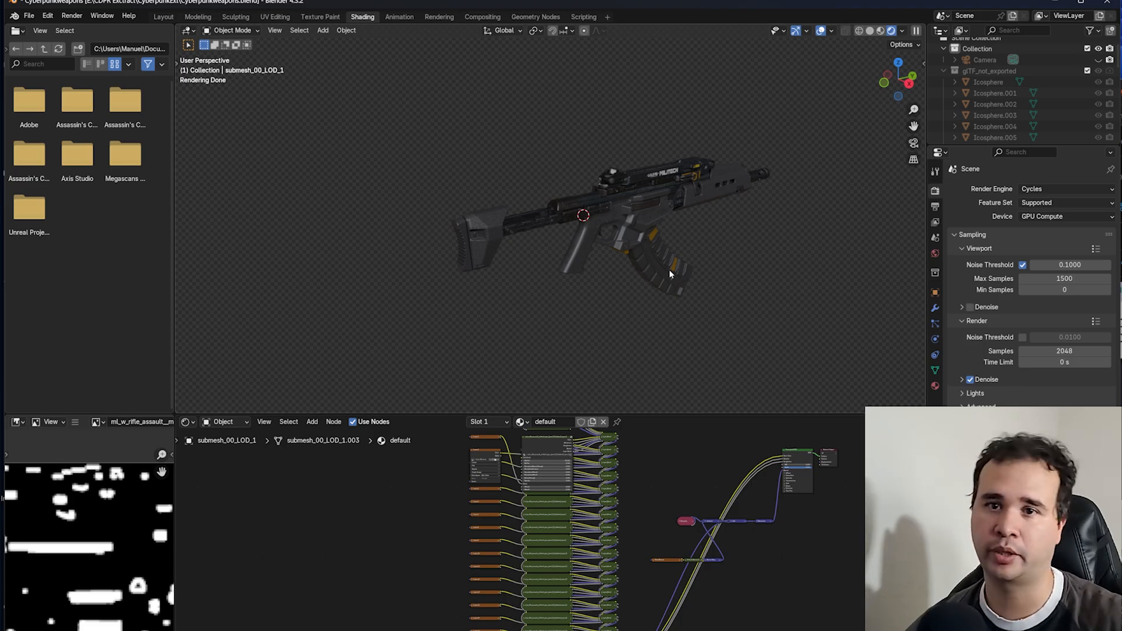
{"action": "scroll", "coordinate": [576, 179], "scroll_direction": "up", "scroll_amount": 6}
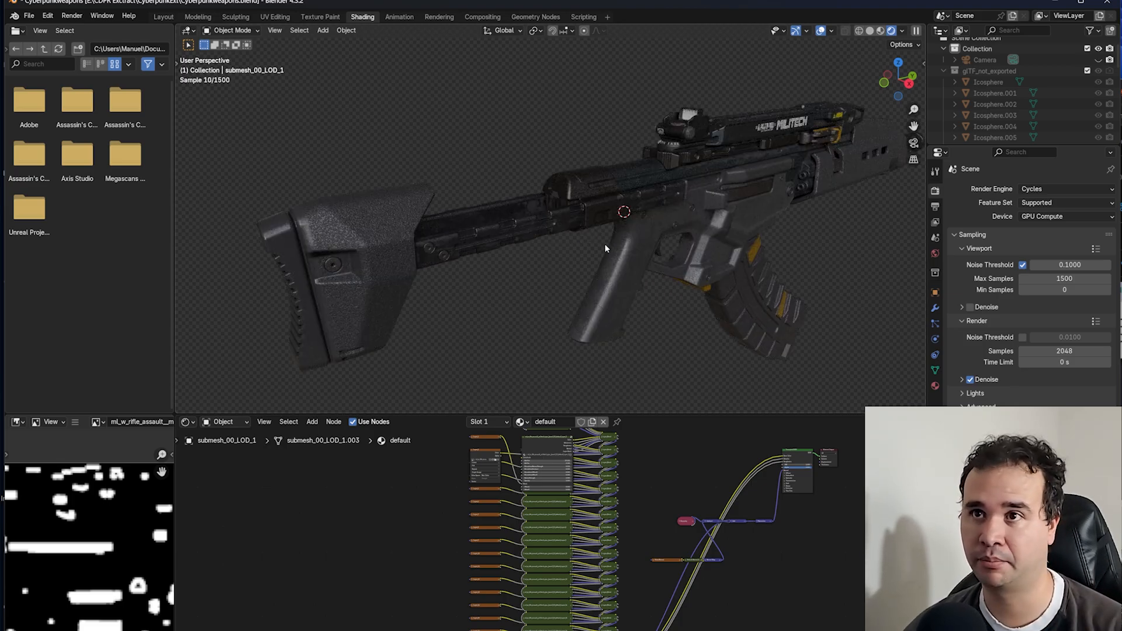
{"action": "scroll", "coordinate": [562, 257], "scroll_direction": "down", "scroll_amount": 2}
{"action": "mouse_move", "coordinate": [562, 258]}
{"action": "middle_mouse_down"}
{"action": "mouse_move", "coordinate": [574, 256]}
{"action": "mouse_move", "coordinate": [597, 204]}
{"action": "mouse_move", "coordinate": [575, 246]}
{"action": "middle_mouse_up"}
{"action": "scroll", "coordinate": [574, 256], "scroll_direction": "down", "scroll_amount": 2}
{"action": "scroll", "coordinate": [577, 268], "scroll_direction": "up", "scroll_amount": 3}
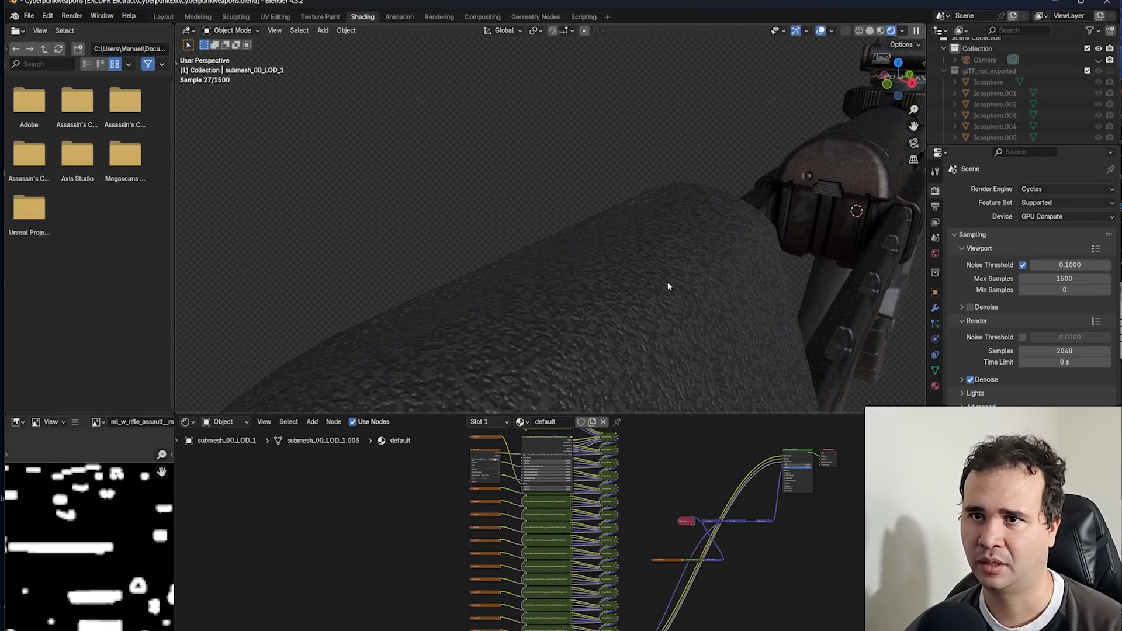
- Examine the rendered surface detail of the receiver, grip and trigger guard close up
{"action": "scroll", "coordinate": [604, 302], "scroll_direction": "down", "scroll_amount": 3}
{"action": "middle_click_drag", "start_coordinate": [604, 301], "coordinate": [516, 221]}
{"action": "scroll", "coordinate": [556, 285], "scroll_direction": "up", "scroll_amount": 2}
{"action": "scroll", "coordinate": [474, 221], "scroll_direction": "up", "scroll_amount": 4}
{"action": "scroll", "coordinate": [517, 226], "scroll_direction": "down", "scroll_amount": 2}
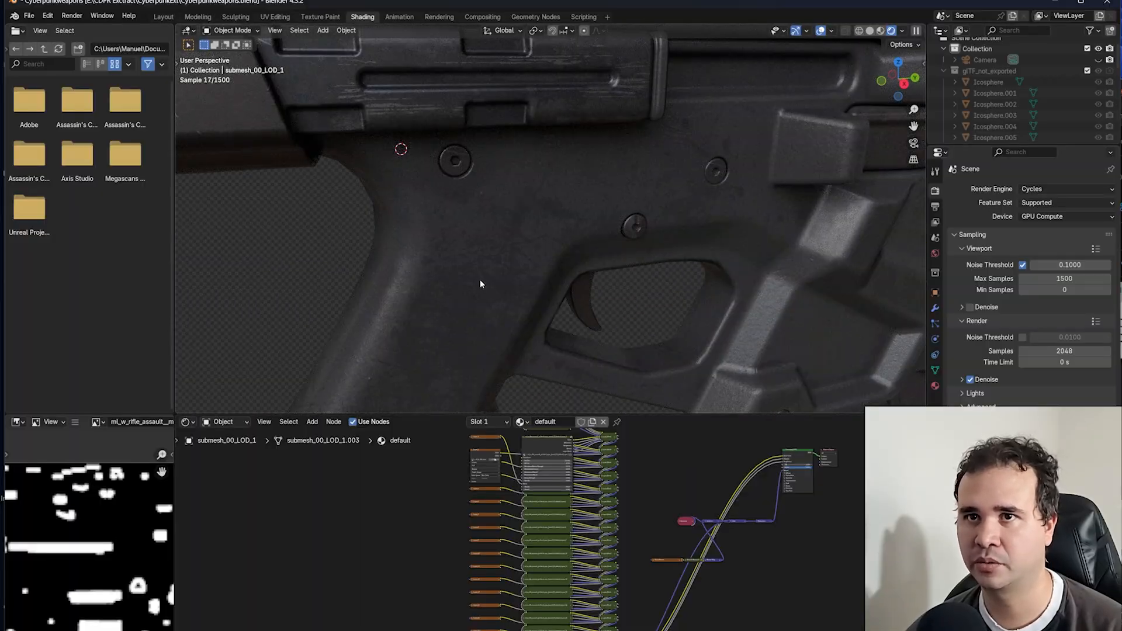
- Examine the rendered surfaces of the pistol grip, trigger guard, magazine and front receiver close up
{"action": "middle_click_drag", "start_coordinate": [455, 310], "coordinate": [466, 283]}
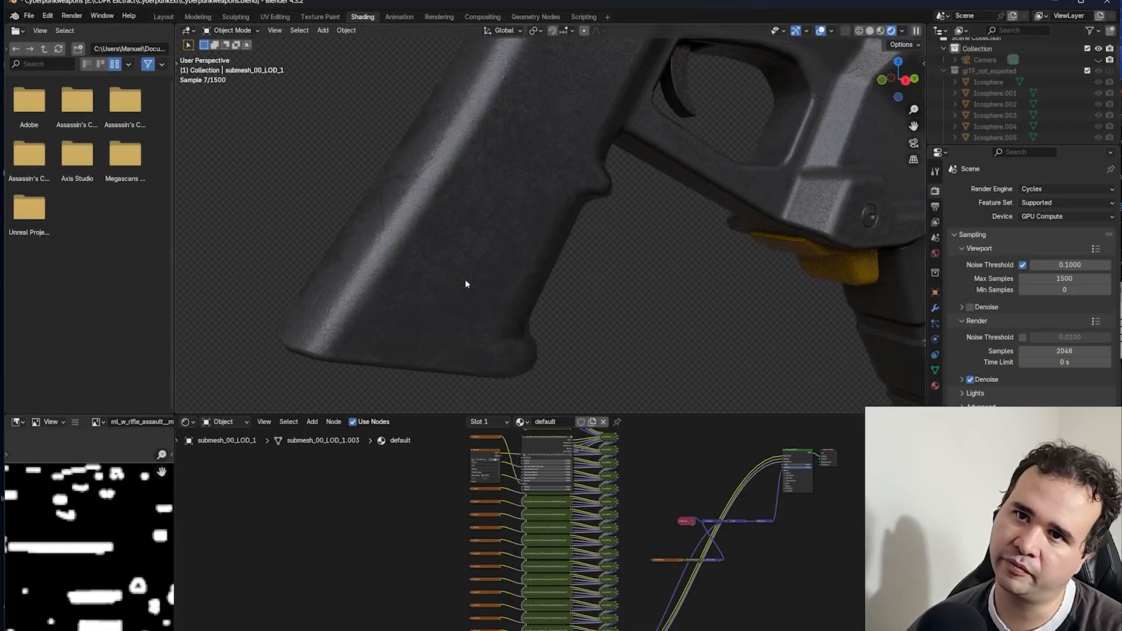
{"action": "scroll", "coordinate": [468, 285], "scroll_direction": "up", "scroll_amount": 2}
{"action": "middle_click_drag", "start_coordinate": [526, 243], "coordinate": [514, 252]}
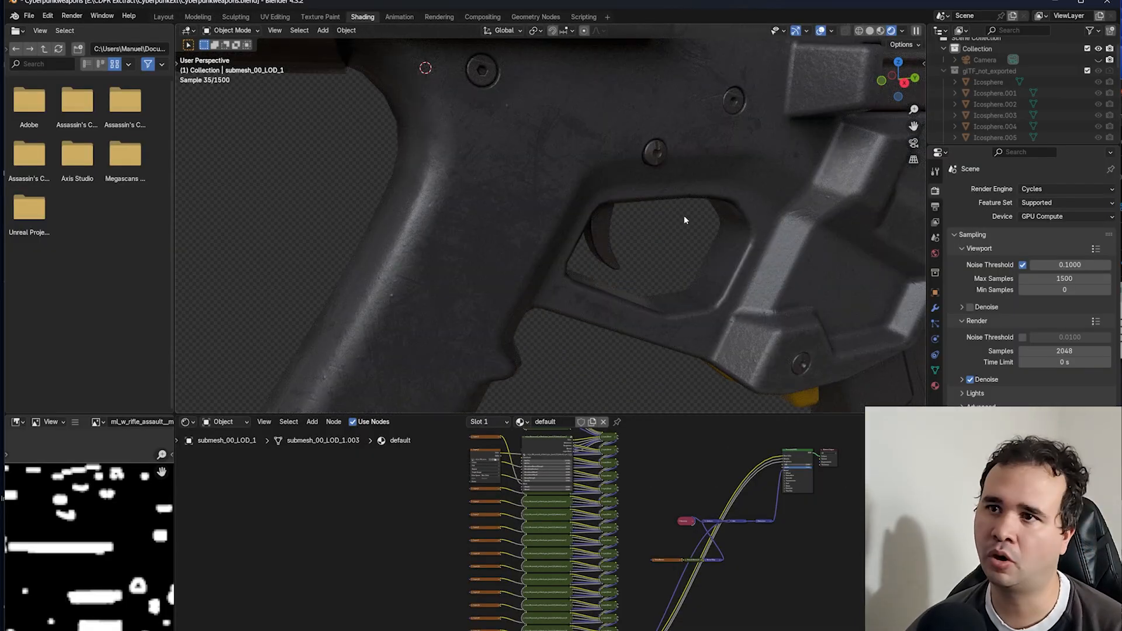
{"action": "middle_click_drag", "start_coordinate": [686, 226], "coordinate": [657, 221]}
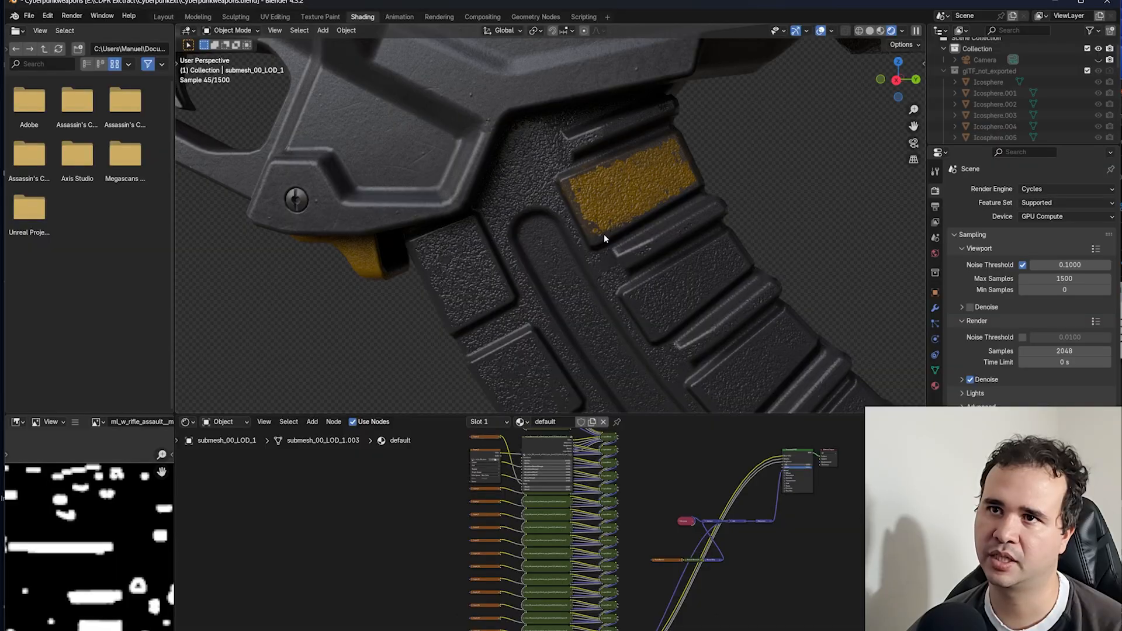
{"action": "middle_click_drag", "start_coordinate": [435, 240], "coordinate": [532, 197]}
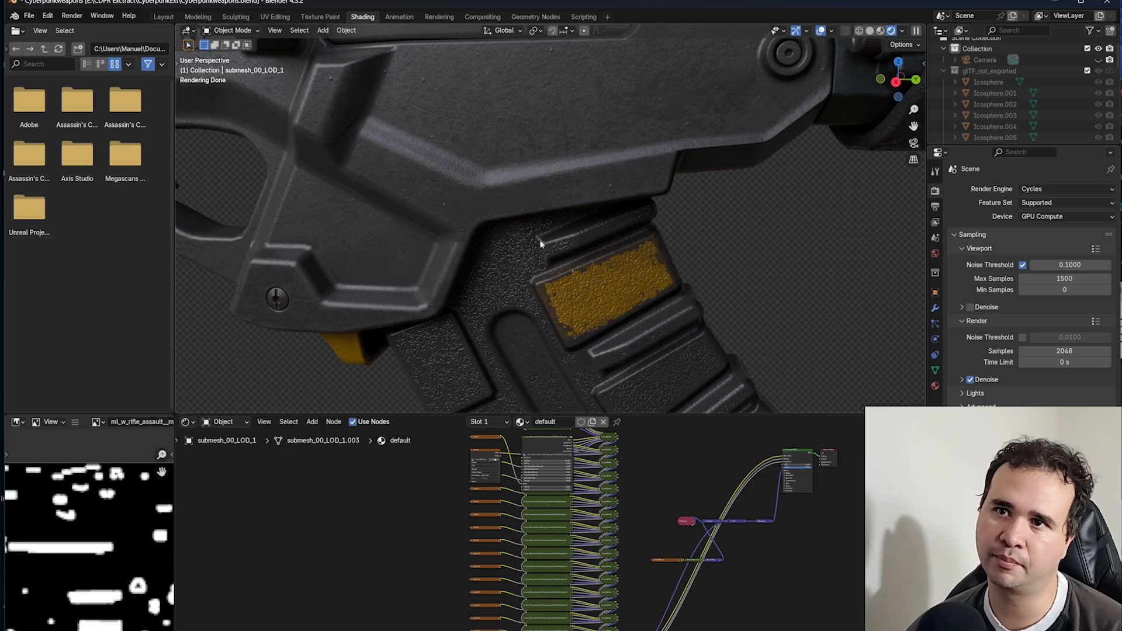
{"action": "middle_click_drag", "start_coordinate": [571, 195], "coordinate": [597, 194], "text": "shift"}
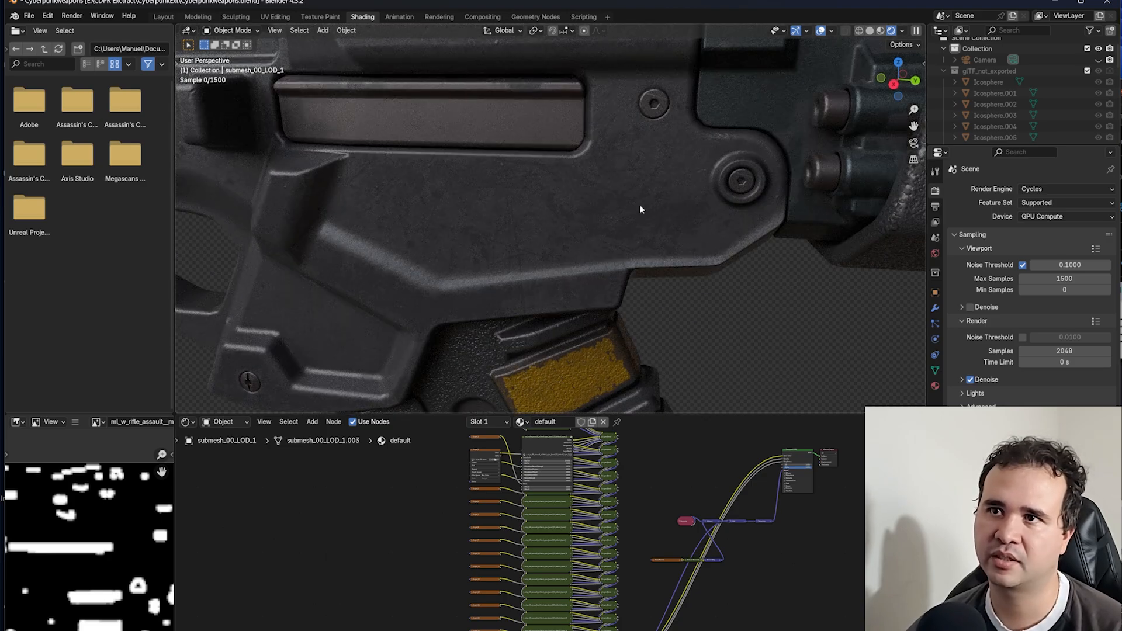
{"action": "middle_click_drag", "start_coordinate": [877, 116], "coordinate": [633, 207], "text": "shift"}
{"action": "middle_click_drag", "start_coordinate": [363, 279], "coordinate": [588, 206], "text": "shift"}
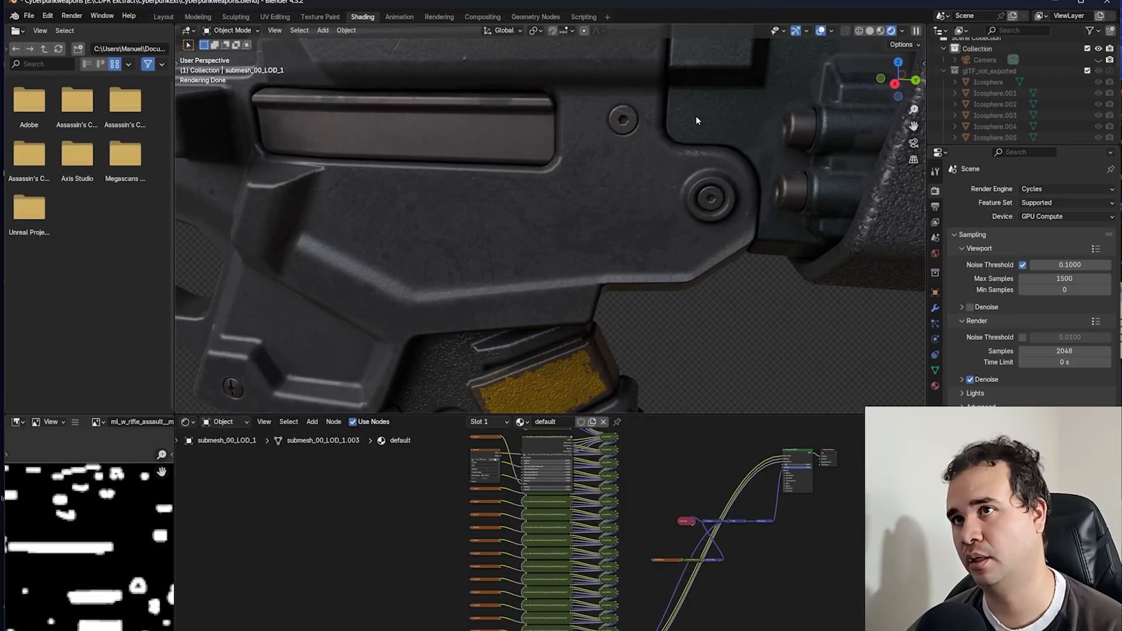
{"action": "middle_click_drag", "start_coordinate": [696, 117], "coordinate": [524, 241], "text": "shift"}
- Examine the rendered handguard with its rough texture and vent slots, together with the muzzle
{"action": "middle_click_drag", "start_coordinate": [445, 244], "coordinate": [568, 248]}
{"action": "scroll", "coordinate": [647, 216], "scroll_direction": "down", "scroll_amount": 7}
{"action": "middle_click_drag", "start_coordinate": [729, 203], "coordinate": [655, 191]}
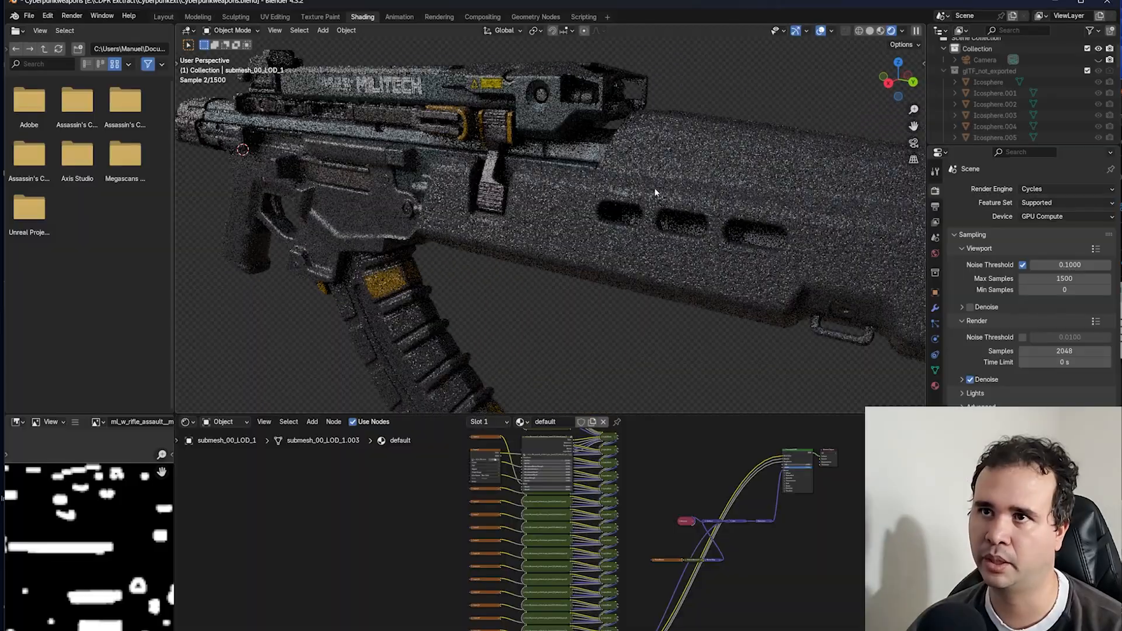
{"action": "scroll", "coordinate": [645, 184], "scroll_direction": "down", "scroll_amount": 4}
{"action": "middle_click_drag", "start_coordinate": [542, 157], "coordinate": [651, 210]}
{"action": "scroll", "coordinate": [647, 209], "scroll_direction": "up", "scroll_amount": 2}
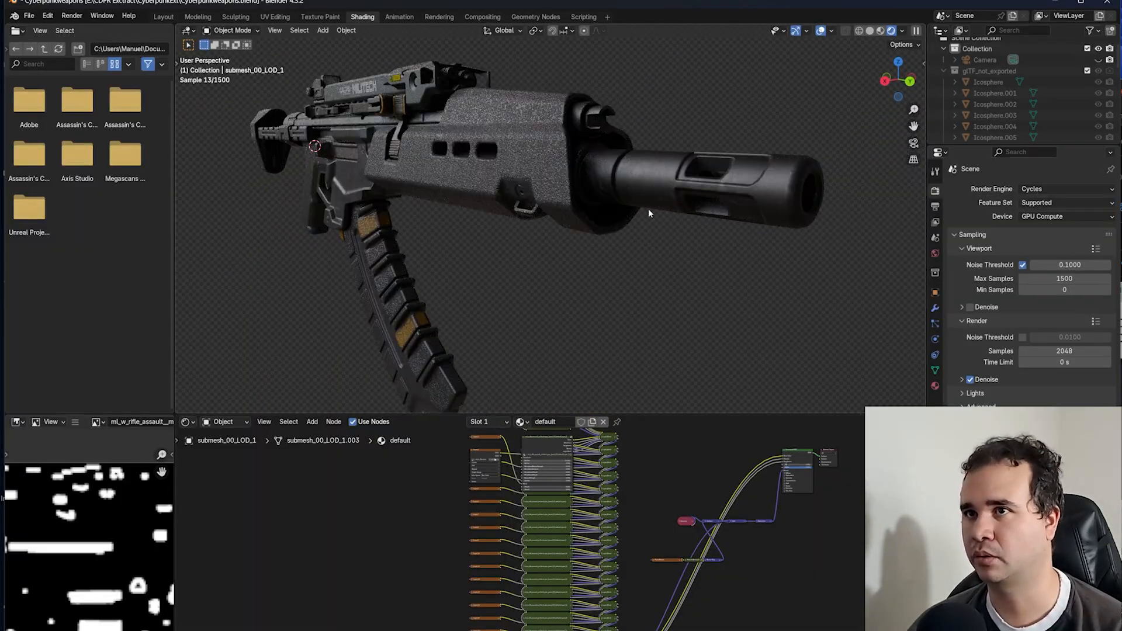
{"action": "scroll", "coordinate": [559, 162], "scroll_direction": "up", "scroll_amount": 5}
{"action": "middle_click_drag", "start_coordinate": [560, 163], "coordinate": [569, 210]}
{"action": "scroll", "coordinate": [582, 264], "scroll_direction": "up", "scroll_amount": 3}
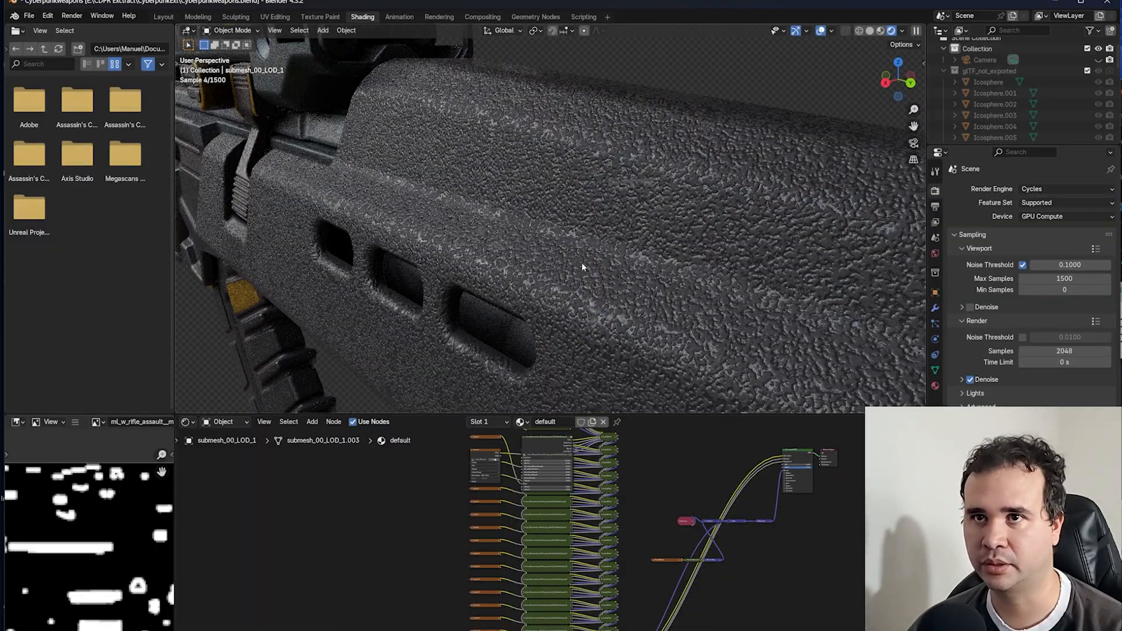
{"action": "scroll", "coordinate": [631, 259], "scroll_direction": "down", "scroll_amount": 5}
{"action": "scroll", "coordinate": [573, 237], "scroll_direction": "up", "scroll_amount": 6}
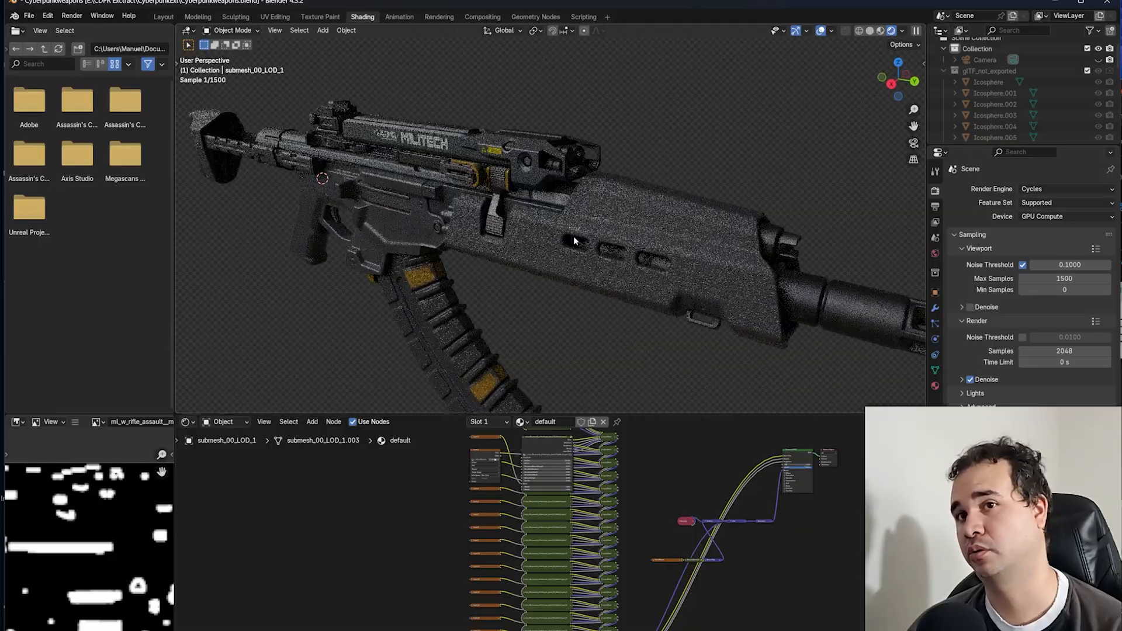
- Examine the rendered reflex sight and its mount from behind the rifle
{"action": "middle_click_drag", "start_coordinate": [481, 171], "coordinate": [578, 180]}
{"action": "scroll", "coordinate": [730, 145], "scroll_direction": "up", "scroll_amount": 3}
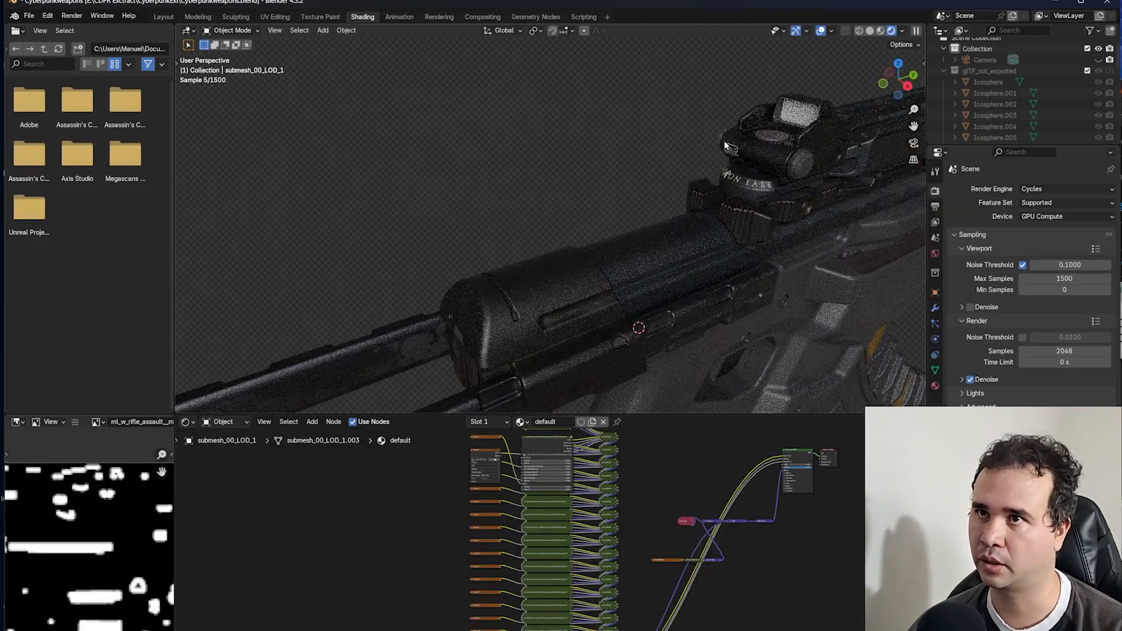
{"action": "middle_click_drag", "start_coordinate": [798, 110], "coordinate": [820, 106]}
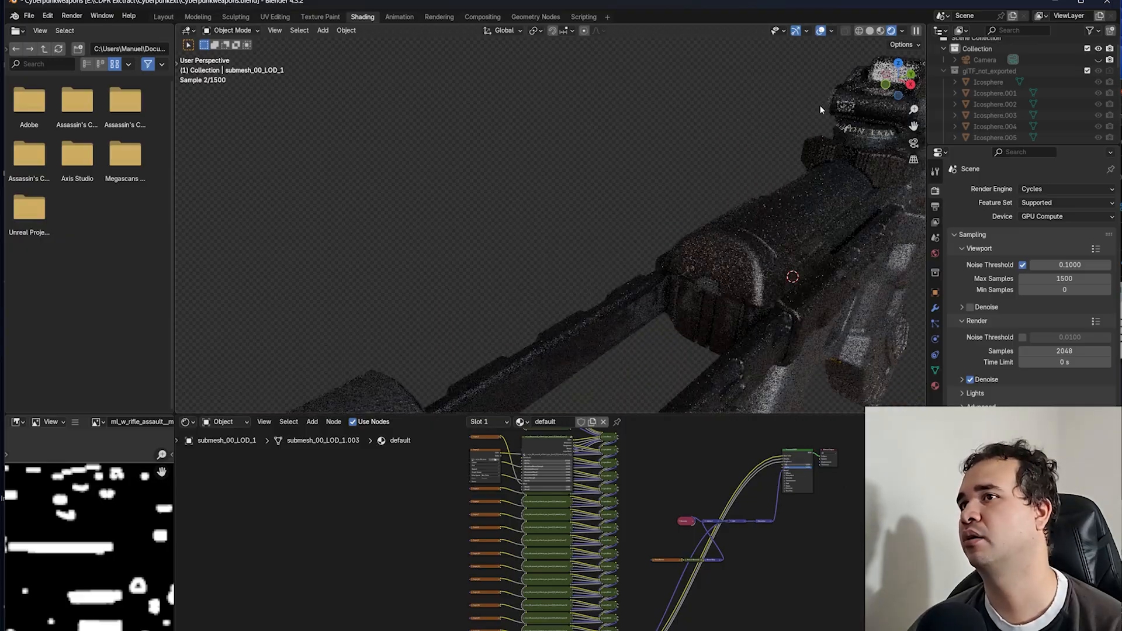
{"action": "middle_click_drag", "start_coordinate": [813, 179], "coordinate": [703, 261]}
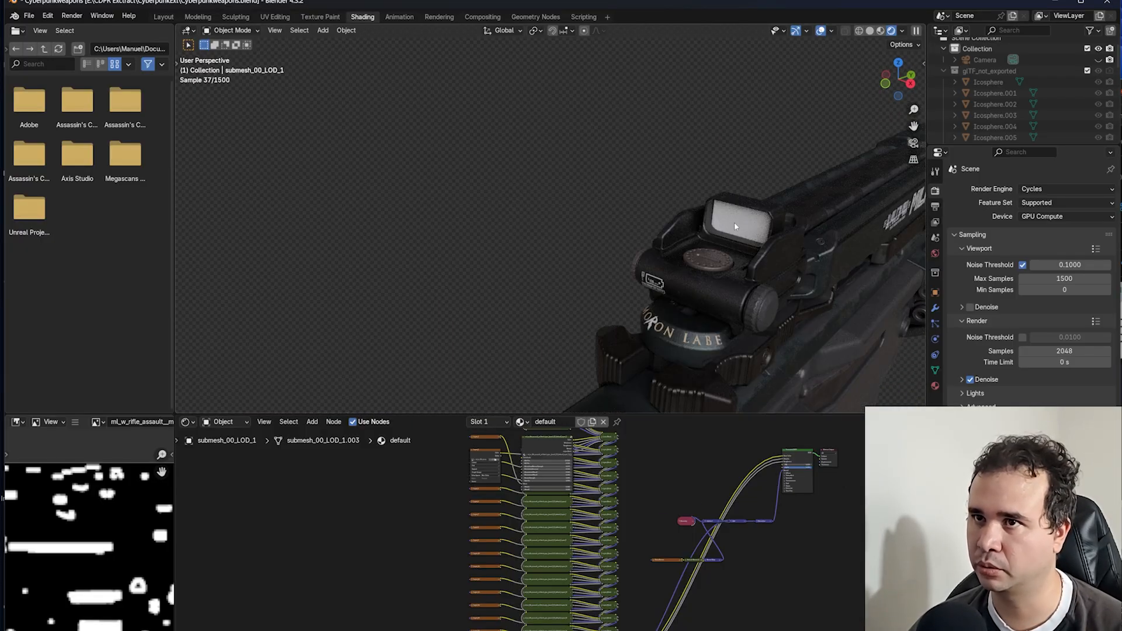
{"action": "mouse_move", "coordinate": [747, 208]}
{"action": "middle_mouse_down"}
{"action": "mouse_move", "coordinate": [752, 194]}
{"action": "mouse_move", "coordinate": [738, 197]}
{"action": "middle_mouse_up"}
{"action": "scroll", "coordinate": [695, 223], "scroll_direction": "down", "scroll_amount": 6}
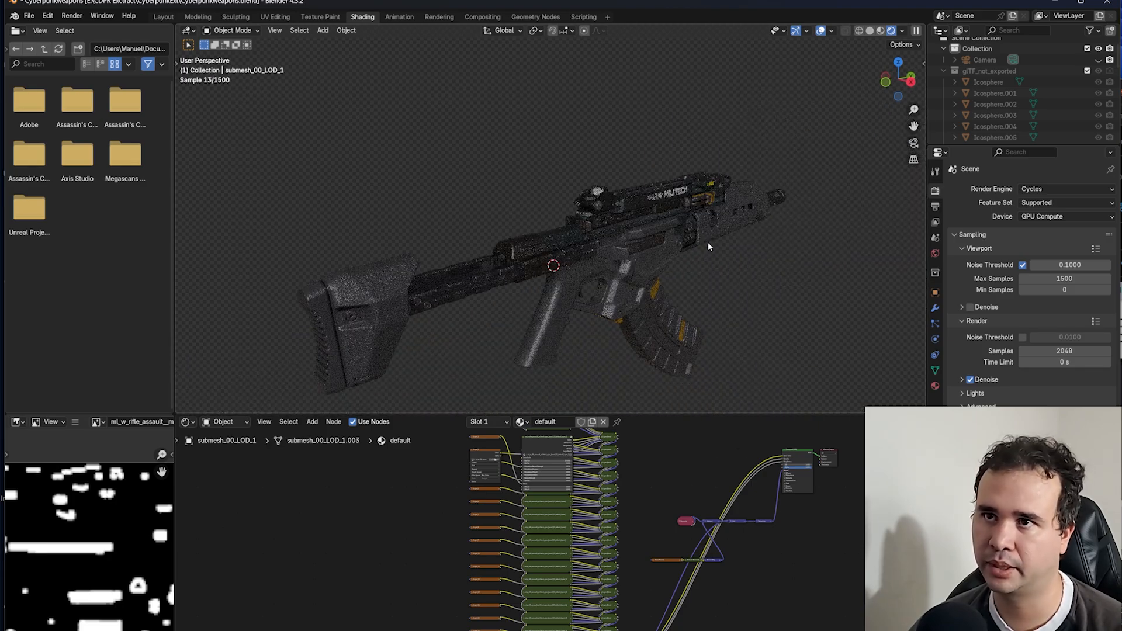
- Select the MILITECH decal mesh and examine how its decals are laid out over the rifle's side
{"action": "middle_click_drag", "start_coordinate": [707, 242], "coordinate": [635, 231]}
{"action": "scroll", "coordinate": [550, 204], "scroll_direction": "up", "scroll_amount": 3}
{"action": "left_click", "coordinate": [561, 157]}
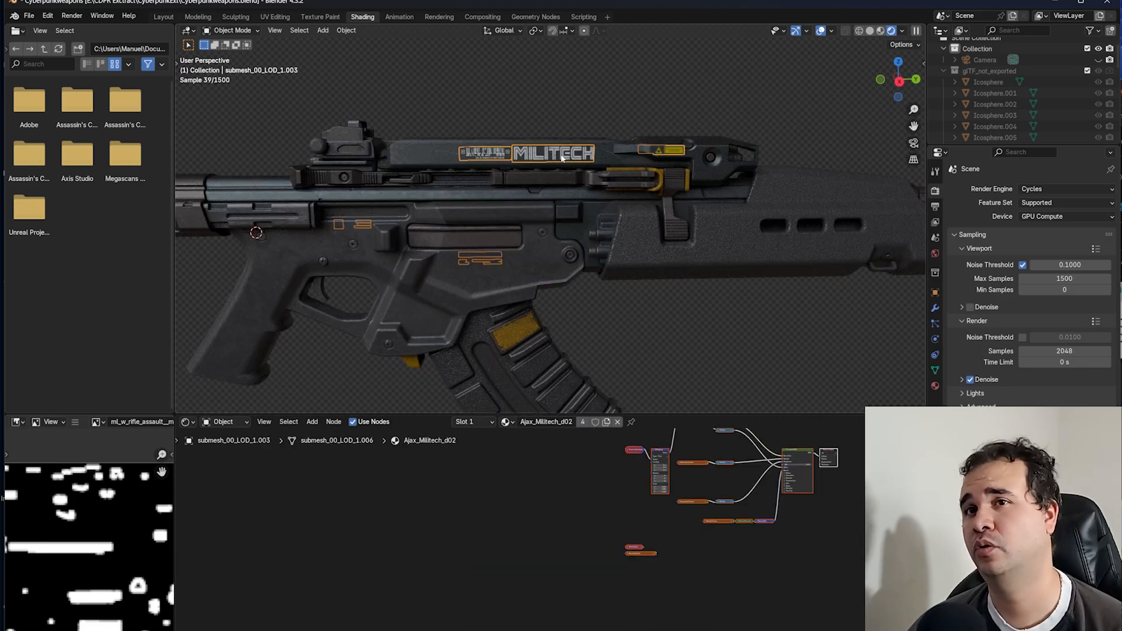
{"action": "middle_click_drag", "start_coordinate": [503, 170], "coordinate": [458, 166]}
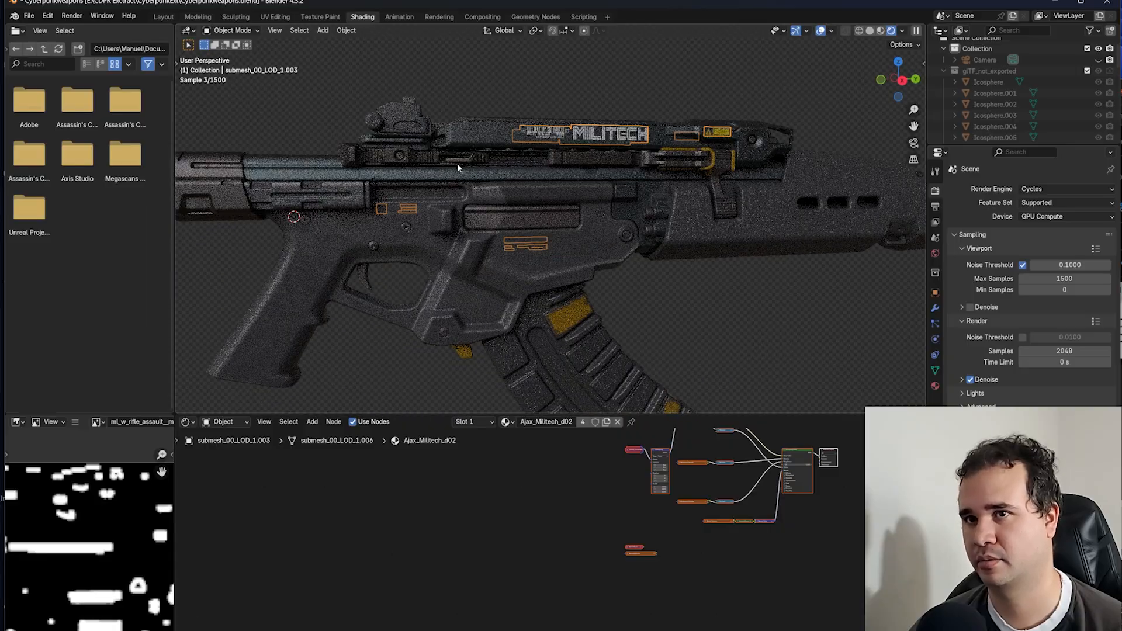
{"action": "scroll", "coordinate": [567, 257], "scroll_direction": "down", "scroll_amount": 3}
{"action": "middle_click_drag", "start_coordinate": [573, 265], "coordinate": [541, 268]}
{"action": "scroll", "coordinate": [637, 131], "scroll_direction": "up", "scroll_amount": 4}
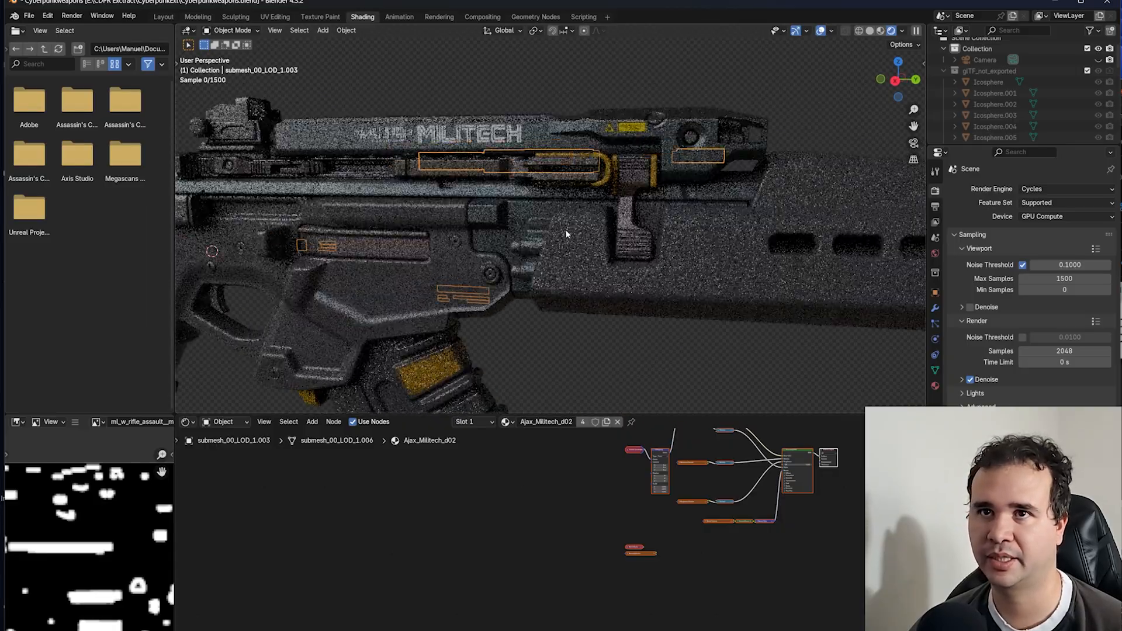
{"action": "scroll", "coordinate": [637, 131], "scroll_direction": "up", "scroll_amount": 2}
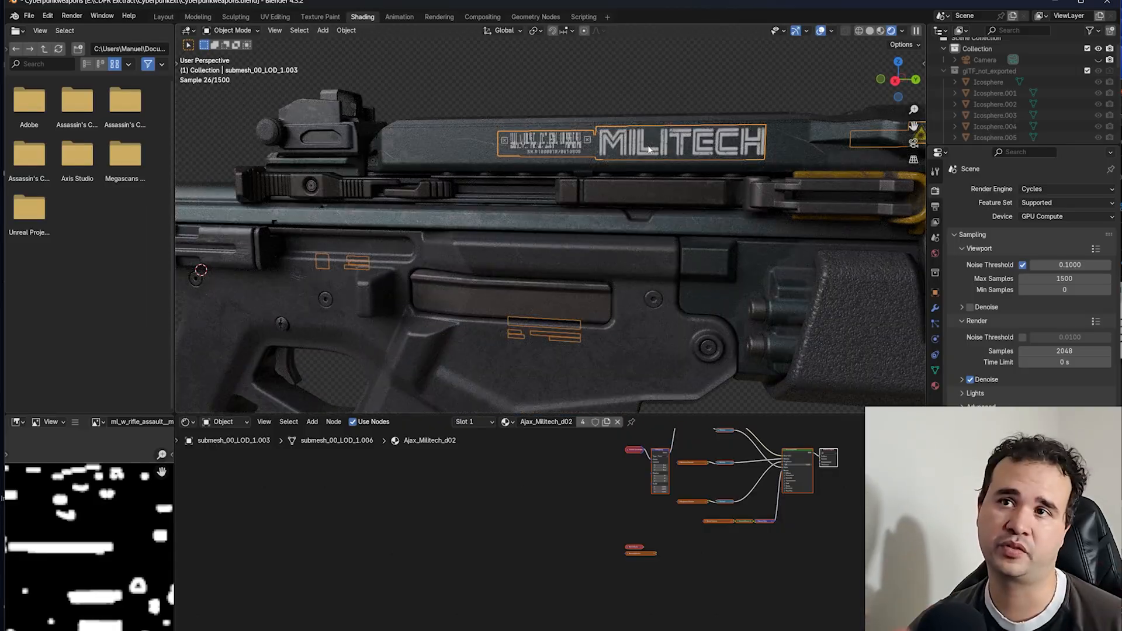
{"action": "scroll", "coordinate": [649, 149], "scroll_direction": "down", "scroll_amount": 8}
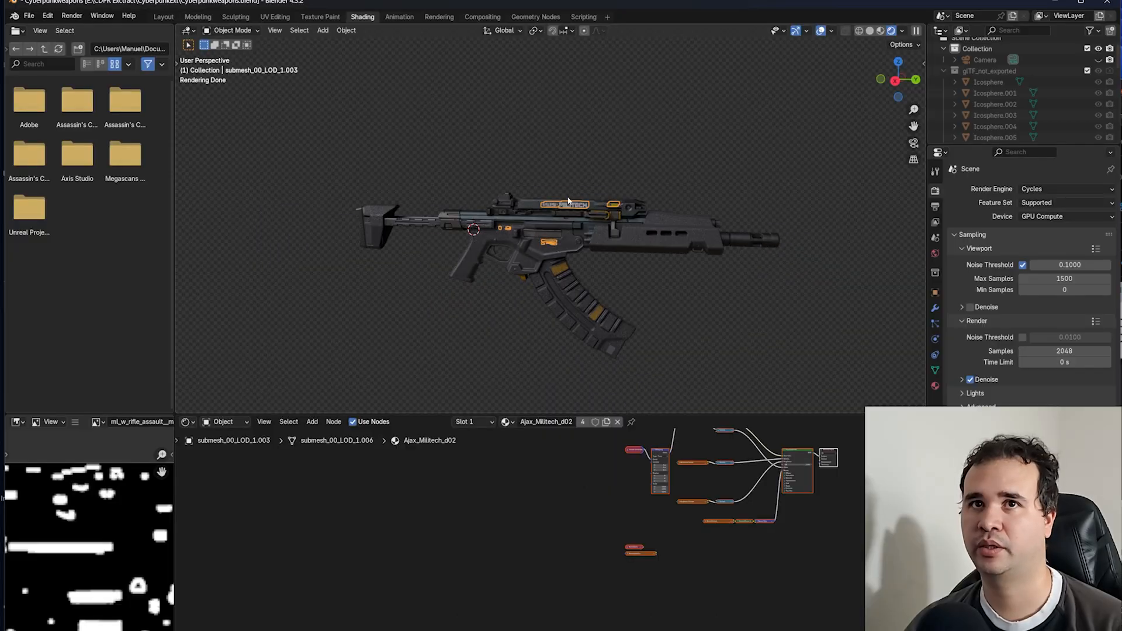
{"action": "middle_click_drag", "start_coordinate": [573, 213], "coordinate": [564, 234]}
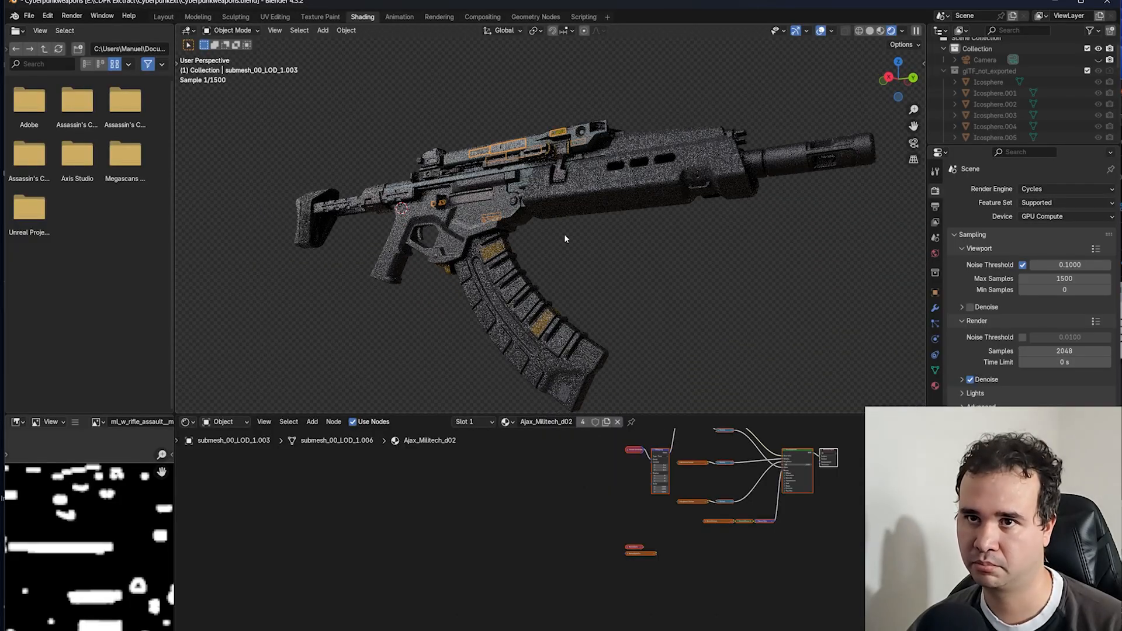
{"action": "scroll", "coordinate": [461, 180], "scroll_direction": "up", "scroll_amount": 5}
{"action": "middle_click_drag", "start_coordinate": [461, 180], "coordinate": [489, 197]}
{"action": "scroll", "coordinate": [542, 234], "scroll_direction": "up", "scroll_amount": 5}
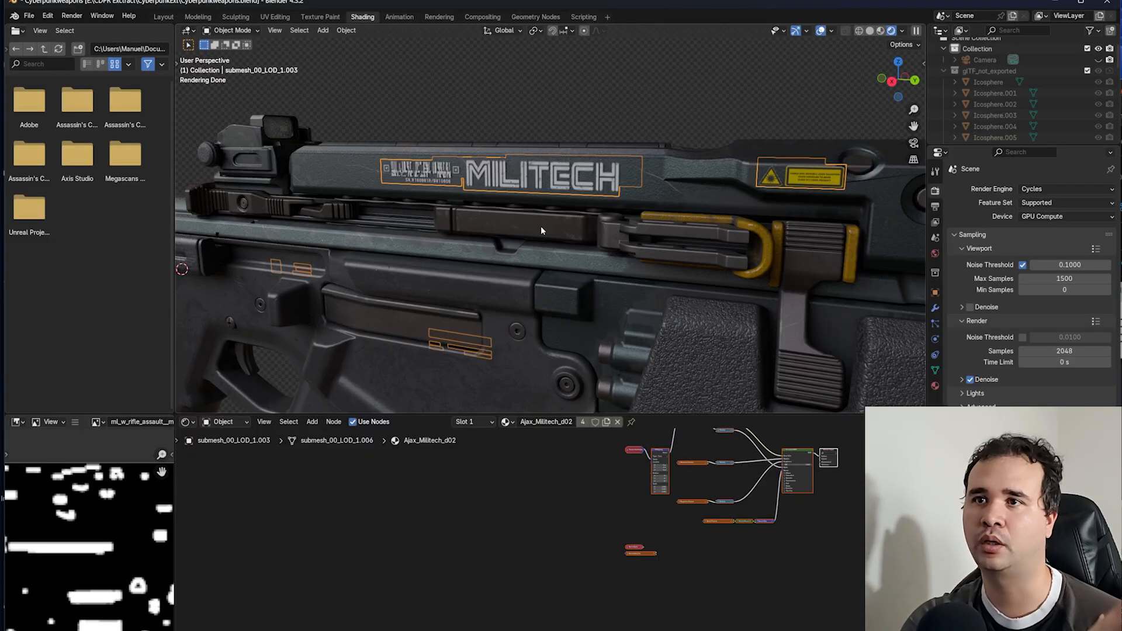
- Select the main rifle body and examine the "RESTRICTED TO CORPORATE LAW ENFORCEMENT USE ONLY" text on the receiver's opposite side close up
{"action": "scroll", "coordinate": [521, 224], "scroll_direction": "down", "scroll_amount": 5}
{"action": "middle_click_drag", "start_coordinate": [507, 224], "coordinate": [559, 180]}
{"action": "scroll", "coordinate": [433, 209], "scroll_direction": "up", "scroll_amount": 3}
{"action": "left_click", "coordinate": [559, 261]}
{"action": "scroll", "coordinate": [586, 317], "scroll_direction": "up", "scroll_amount": 6}
{"action": "scroll", "coordinate": [597, 307], "scroll_direction": "up", "scroll_amount": 6}
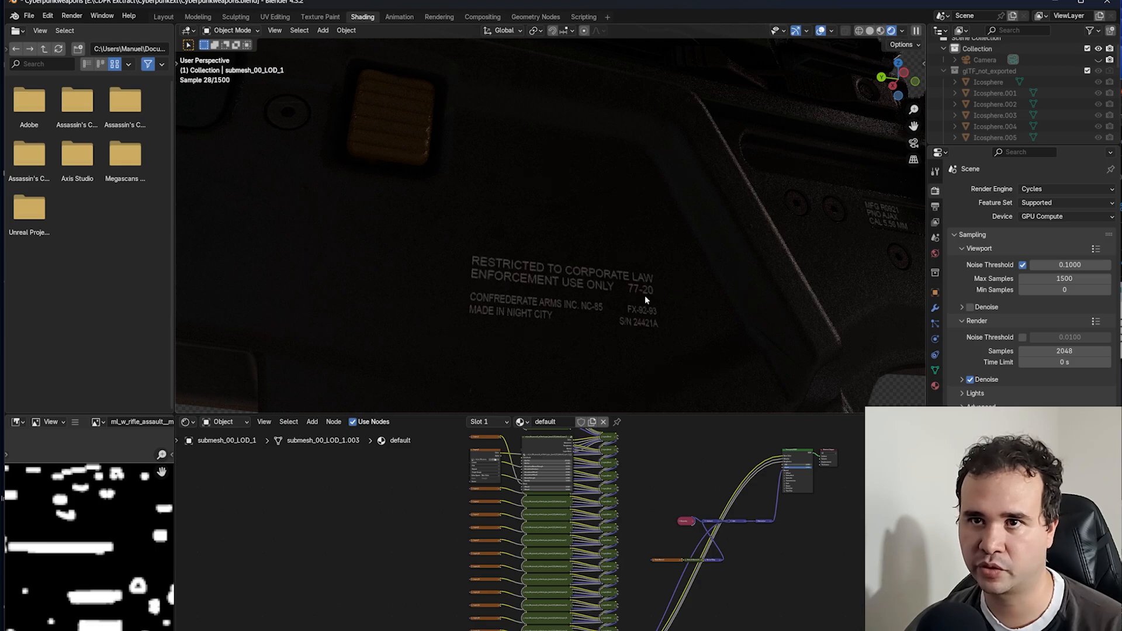
- Select the decal mesh from the rifle's dark side and examine where its decals sit on the receiver and upper housing
{"action": "scroll", "coordinate": [519, 253], "scroll_direction": "down", "scroll_amount": 5}
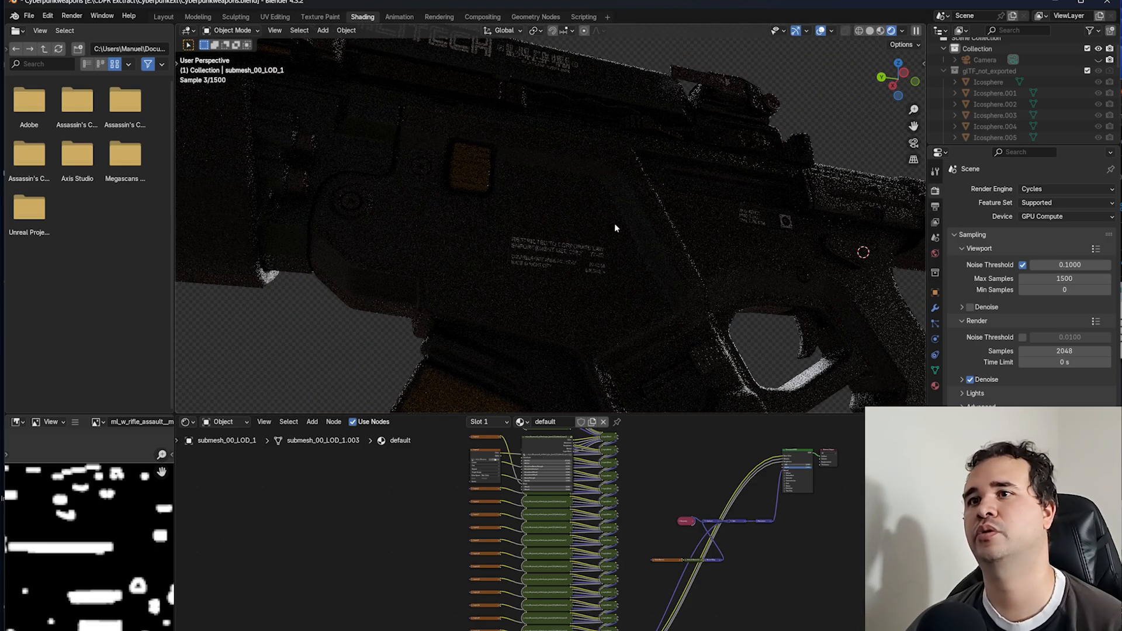
{"action": "middle_click_drag", "start_coordinate": [616, 226], "coordinate": [588, 267]}
{"action": "scroll", "coordinate": [588, 266], "scroll_direction": "down", "scroll_amount": 5}
{"action": "left_click", "coordinate": [577, 221]}
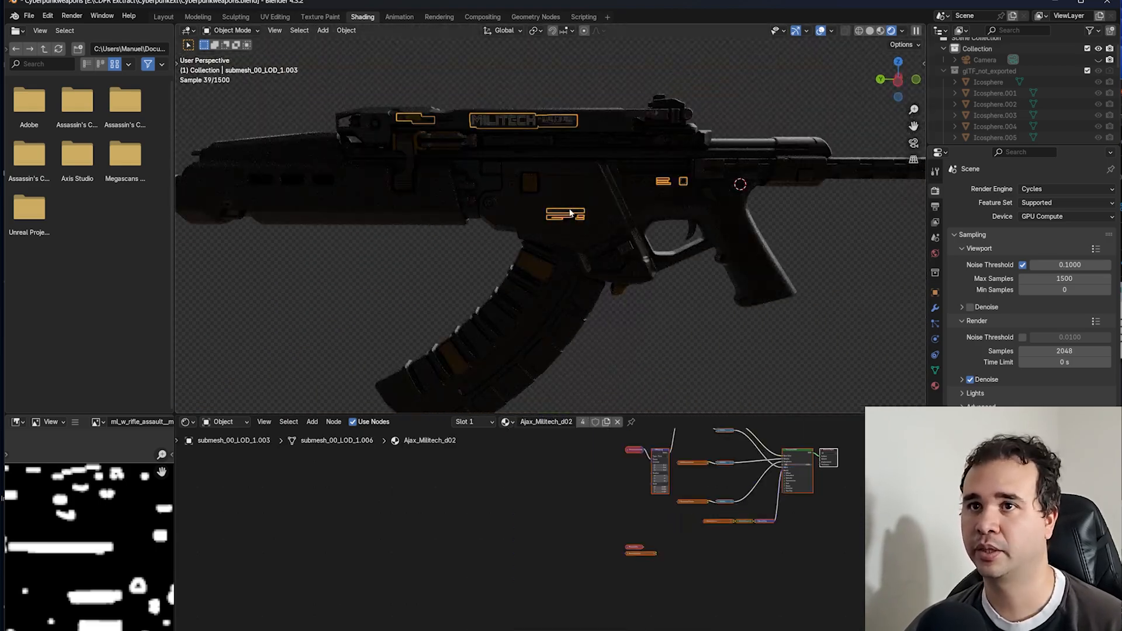
{"action": "middle_click_drag", "start_coordinate": [577, 221], "coordinate": [436, 171]}
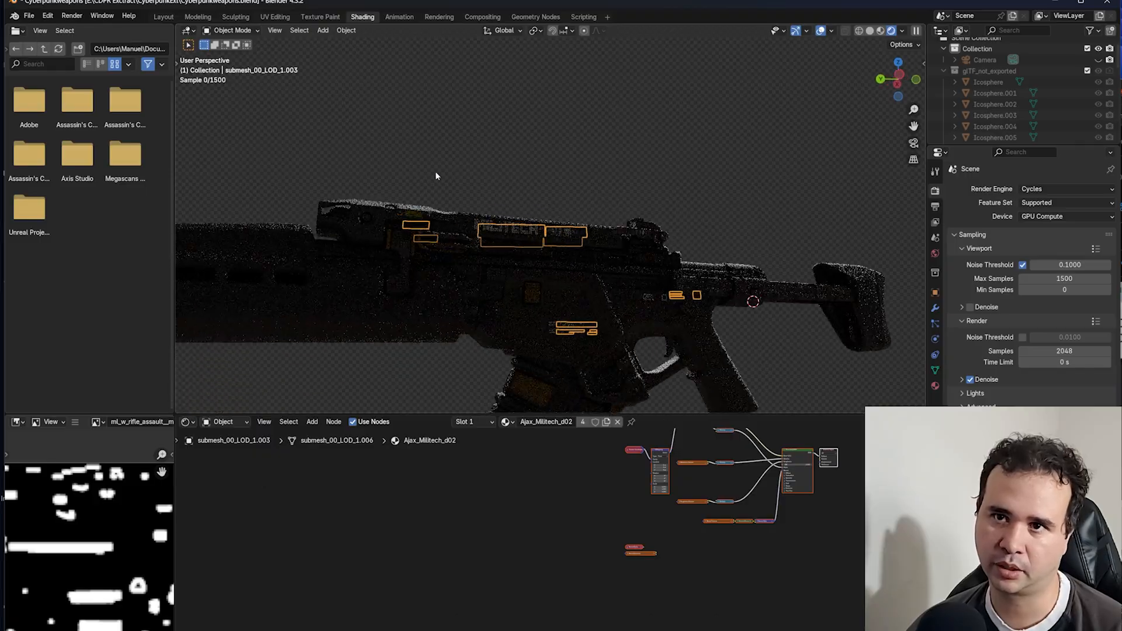
{"action": "scroll", "coordinate": [598, 334], "scroll_direction": "up", "scroll_amount": 3}
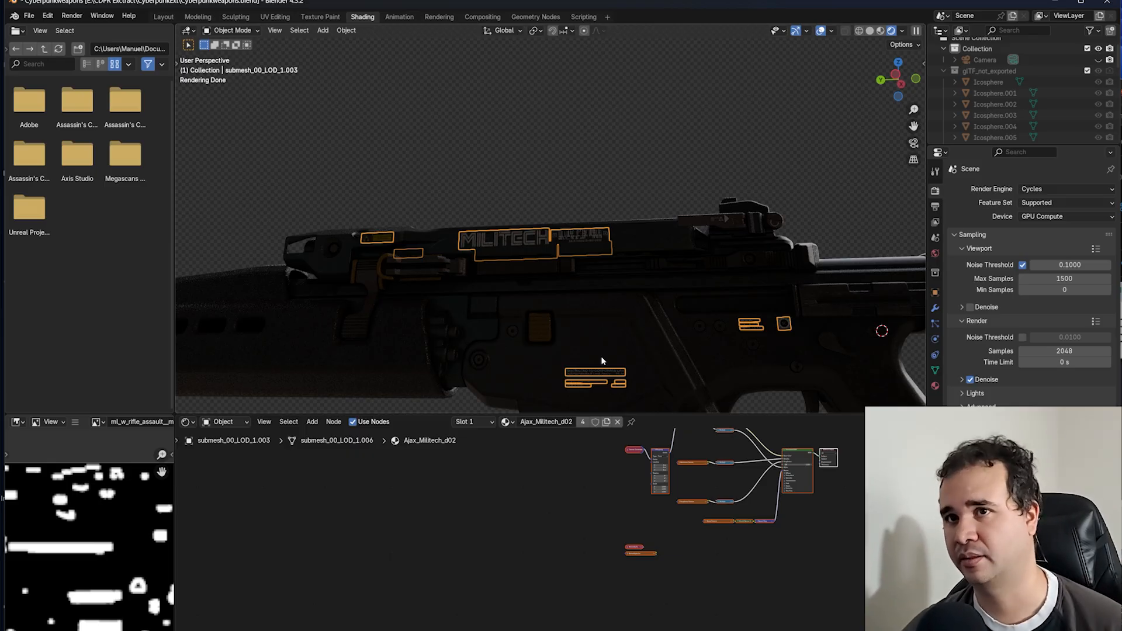
{"action": "scroll", "coordinate": [563, 325], "scroll_direction": "down", "scroll_amount": 2}
{"action": "scroll", "coordinate": [573, 333], "scroll_direction": "up", "scroll_amount": 2}
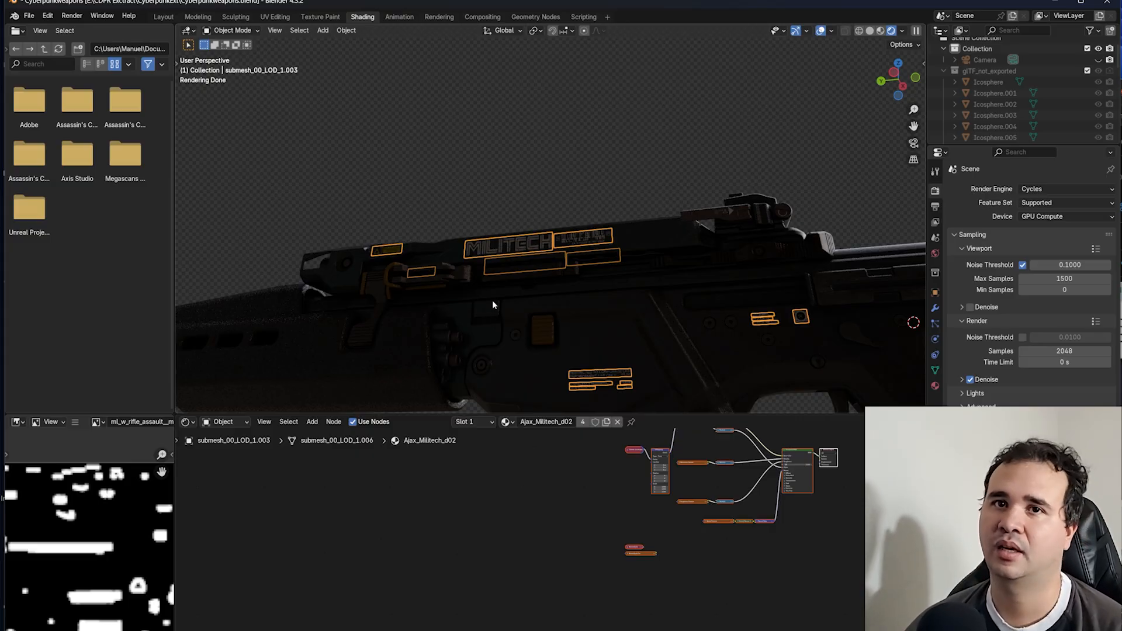
{"action": "scroll", "coordinate": [492, 300], "scroll_direction": "down", "scroll_amount": 5}
{"action": "middle_click_drag", "start_coordinate": [500, 255], "coordinate": [555, 243]}
{"action": "scroll", "coordinate": [549, 303], "scroll_direction": "up", "scroll_amount": 6}
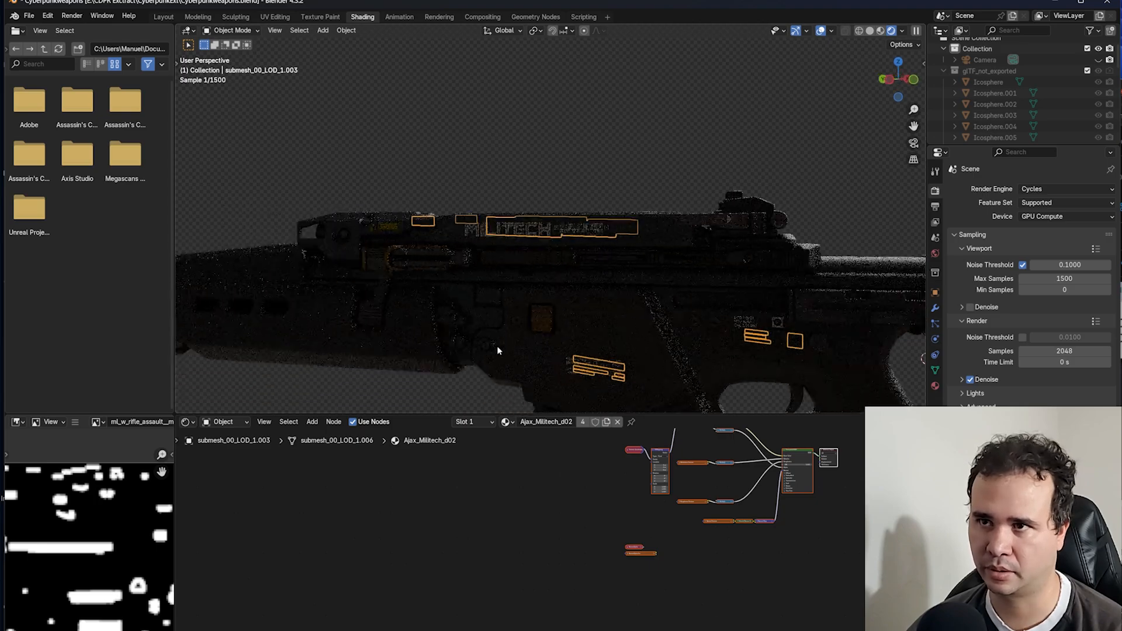
- Examine the yellow laser radiation warning decal on the lit side of the upper housing close up
{"action": "middle_click_drag", "start_coordinate": [498, 349], "coordinate": [625, 255]}
{"action": "scroll", "coordinate": [716, 221], "scroll_direction": "up", "scroll_amount": 1}
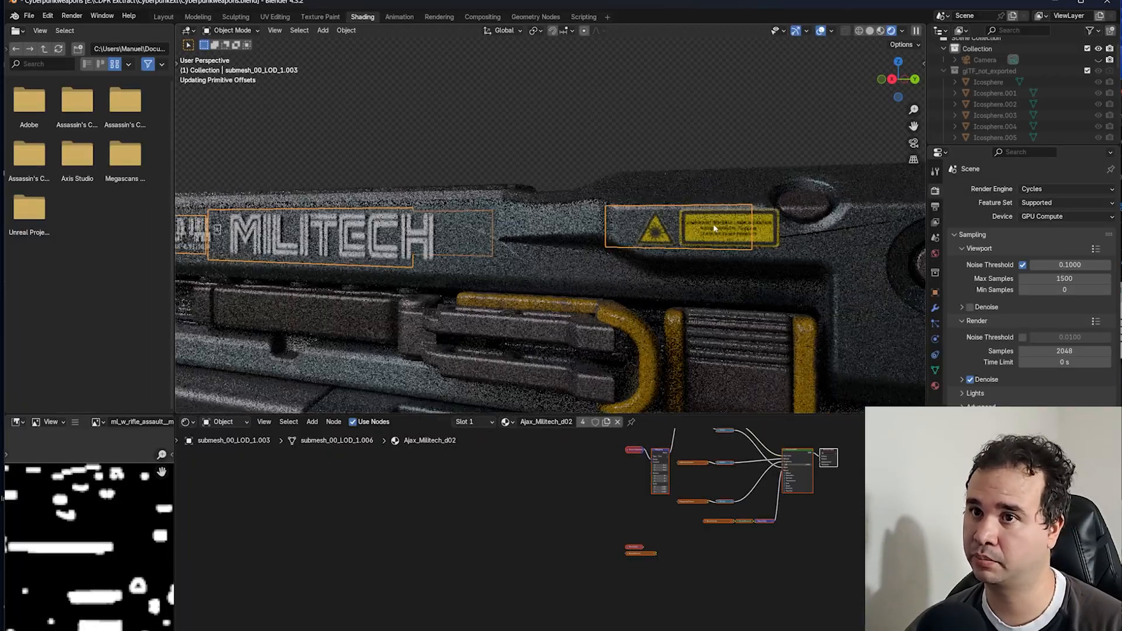
{"action": "middle_click_drag", "start_coordinate": [714, 228], "coordinate": [642, 232], "text": "shift"}
{"action": "scroll", "coordinate": [671, 235], "scroll_direction": "up", "scroll_amount": 5}
{"action": "scroll", "coordinate": [702, 287], "scroll_direction": "down", "scroll_amount": 3}
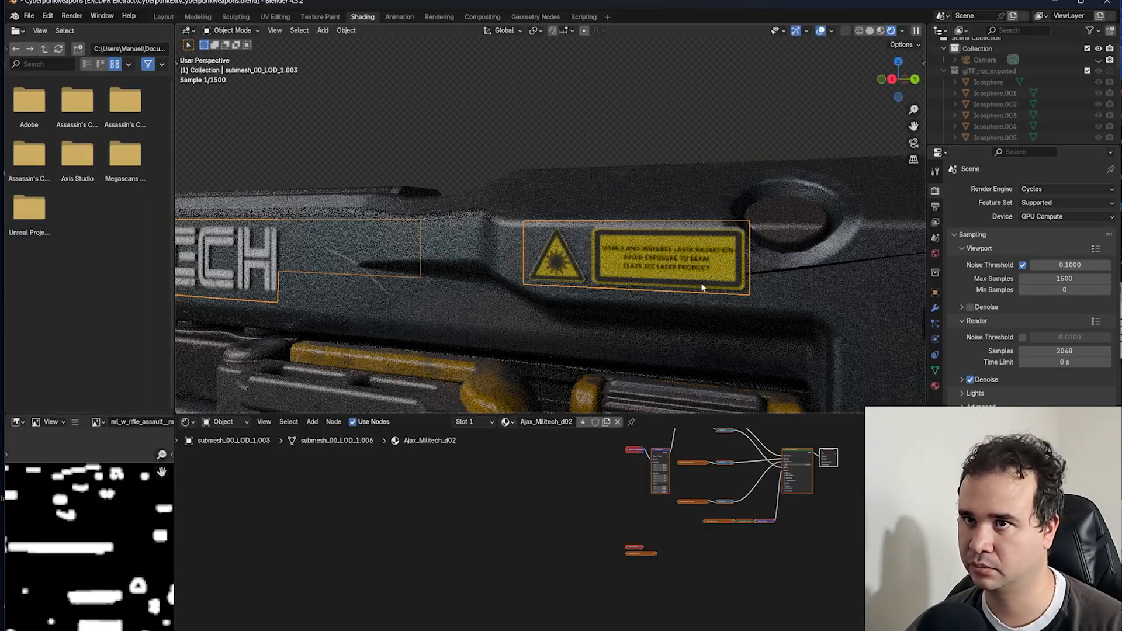
- Examine the MILITECH logo and barcode decals close up, along with their placement on the whole rifle
{"action": "middle_click_drag", "start_coordinate": [333, 271], "coordinate": [702, 313], "text": "shift"}
{"action": "scroll", "coordinate": [591, 308], "scroll_direction": "up", "scroll_amount": 2}
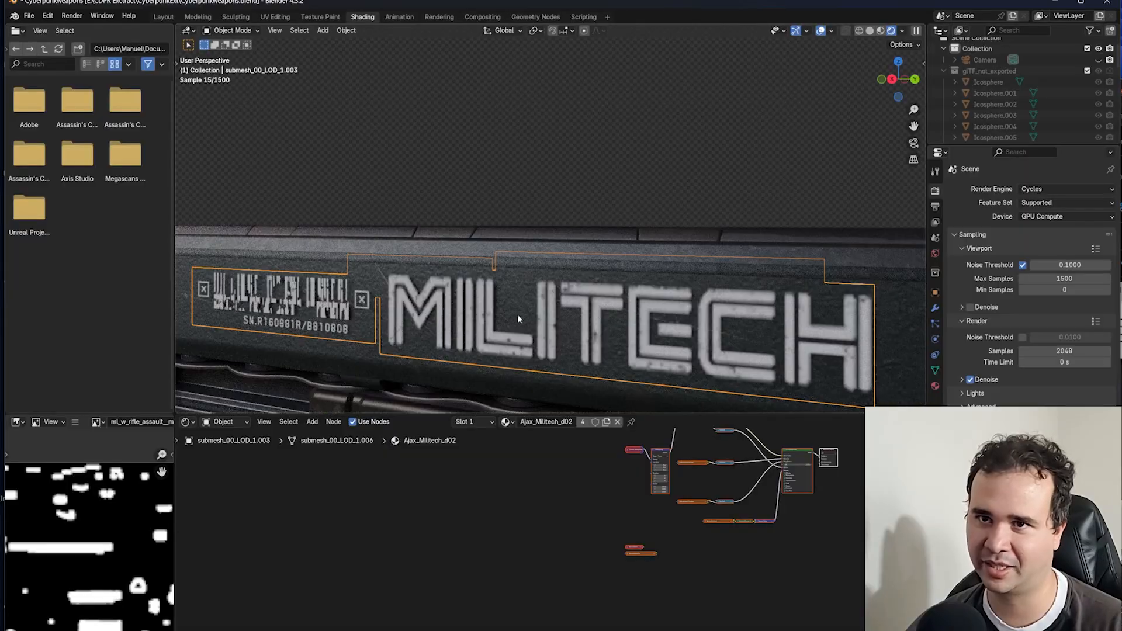
{"action": "middle_click_drag", "start_coordinate": [309, 312], "coordinate": [352, 342]}
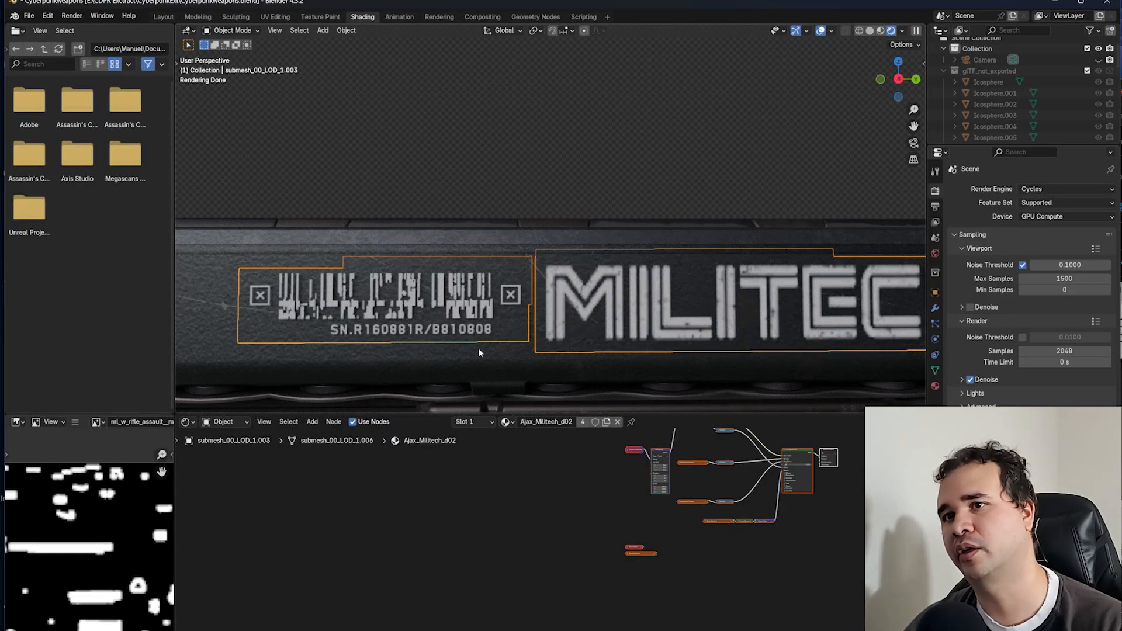
{"action": "scroll", "coordinate": [478, 349], "scroll_direction": "down", "scroll_amount": 4}
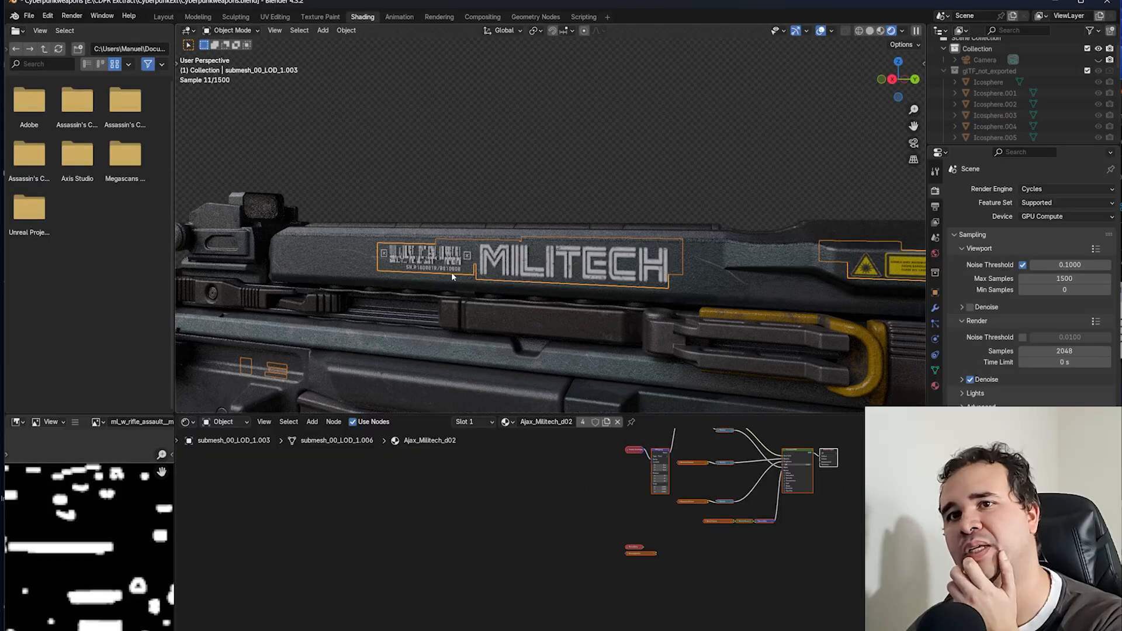
{"action": "scroll", "coordinate": [432, 288], "scroll_direction": "up", "scroll_amount": 1}
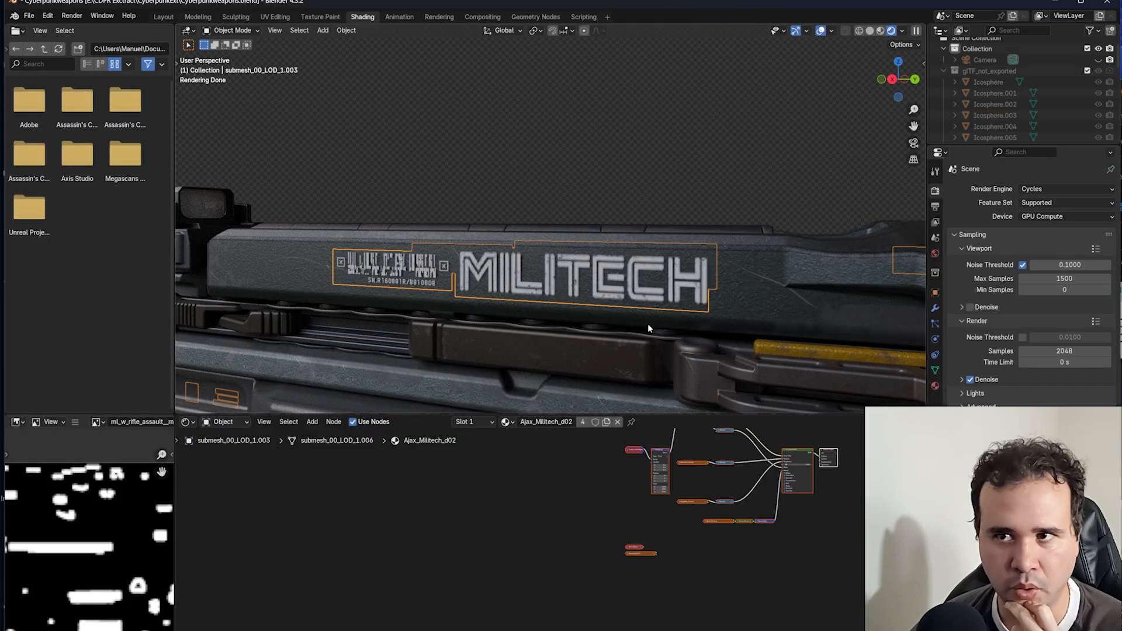
{"action": "middle_click_drag", "start_coordinate": [648, 324], "coordinate": [525, 300]}
{"action": "scroll", "coordinate": [593, 307], "scroll_direction": "down", "scroll_amount": 5}
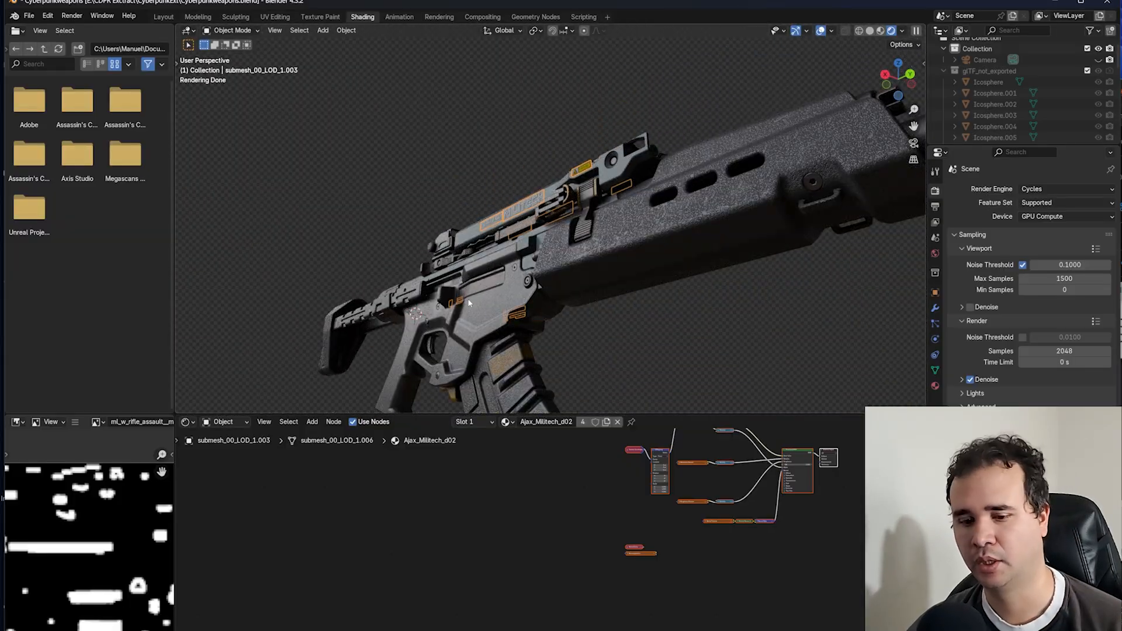
- Examine the decals along the upper housing from the front and rear, plus the diffuse colour and texture nodes of the Ajax_Militech_d02 material
{"action": "scroll", "coordinate": [430, 292], "scroll_direction": "up", "scroll_amount": 3}
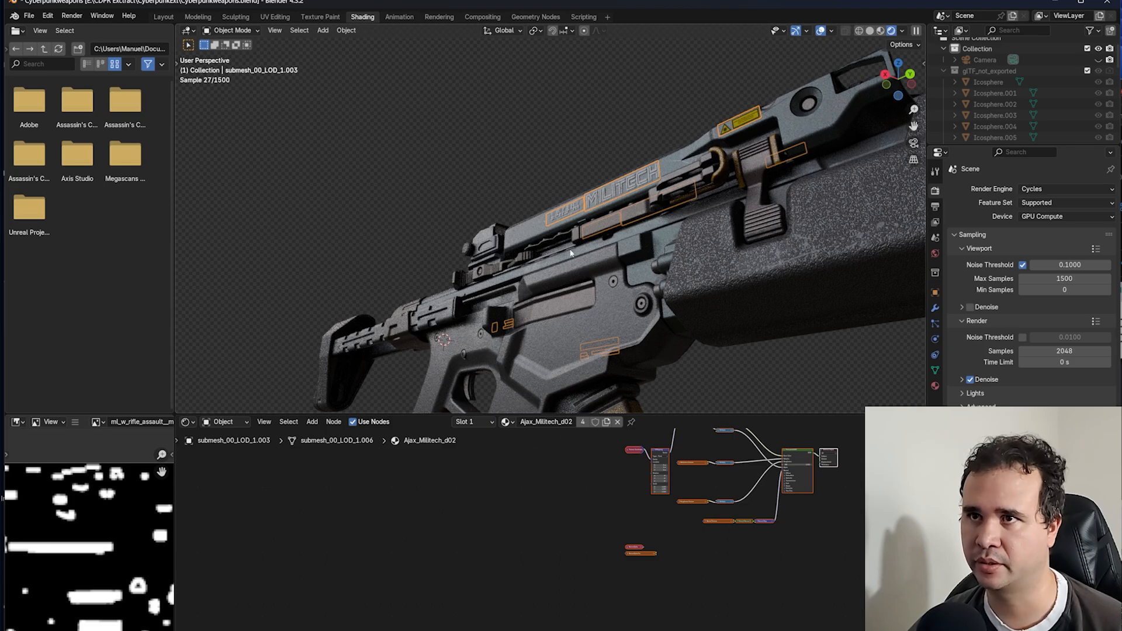
{"action": "middle_click_drag", "start_coordinate": [571, 253], "coordinate": [597, 314]}
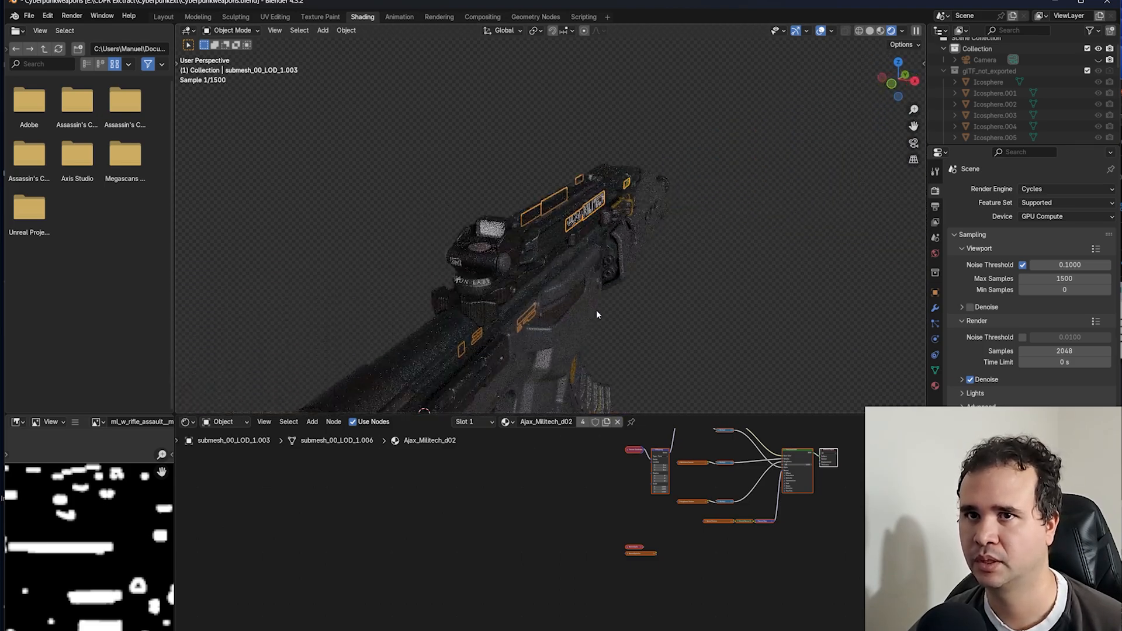
{"action": "middle_click_drag", "start_coordinate": [700, 490], "coordinate": [630, 620]}
{"action": "scroll", "coordinate": [623, 599], "scroll_direction": "up", "scroll_amount": 4}
{"action": "scroll", "coordinate": [573, 318], "scroll_direction": "up", "scroll_amount": 3}
{"action": "scroll", "coordinate": [629, 579], "scroll_direction": "up", "scroll_amount": 1}
{"action": "scroll", "coordinate": [630, 579], "scroll_direction": "up", "scroll_amount": 6}
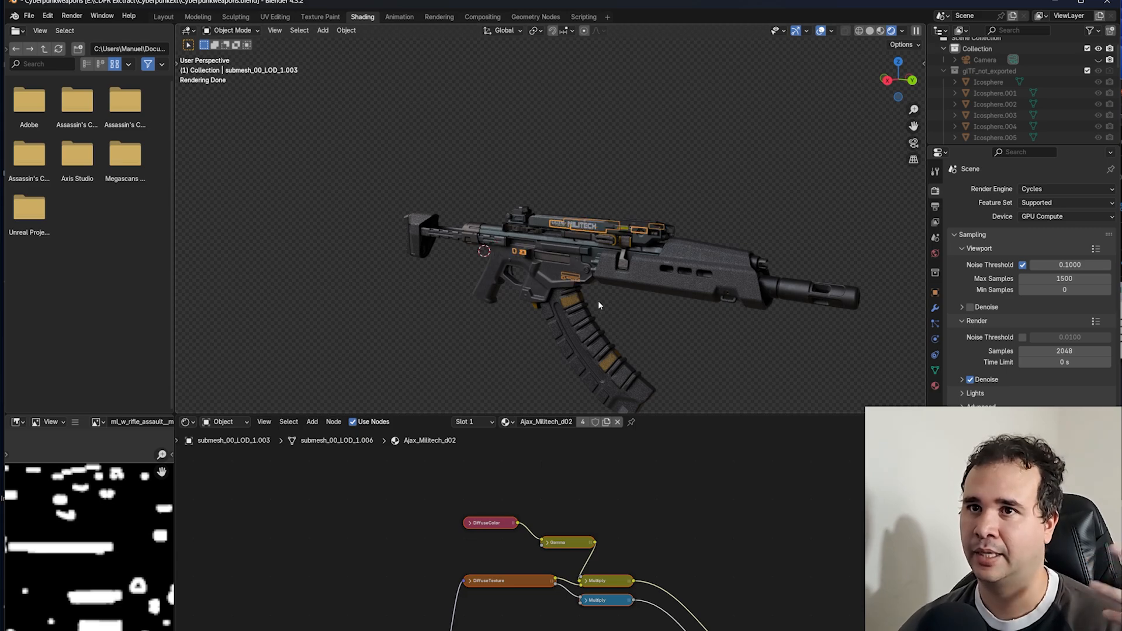
- Examine the rendered rifle and its decals from low front angles and in side profile around the receiver and upper housing
{"action": "scroll", "coordinate": [602, 315], "scroll_direction": "up", "scroll_amount": 3}
{"action": "middle_click_drag", "start_coordinate": [670, 367], "coordinate": [645, 342]}
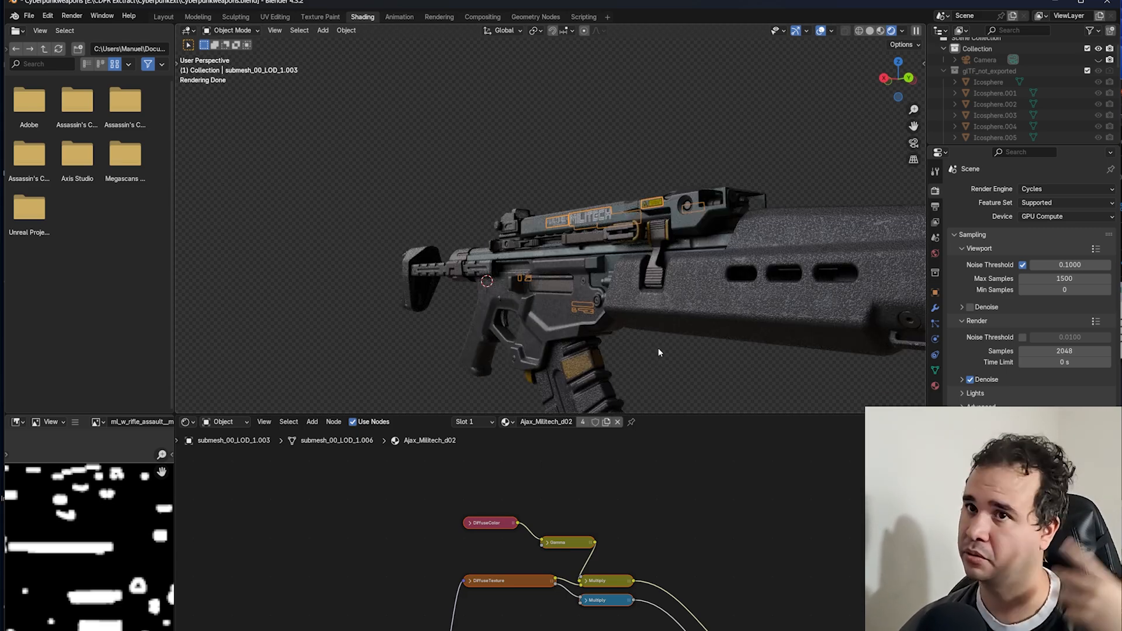
{"action": "middle_click_drag", "start_coordinate": [658, 349], "coordinate": [642, 308]}
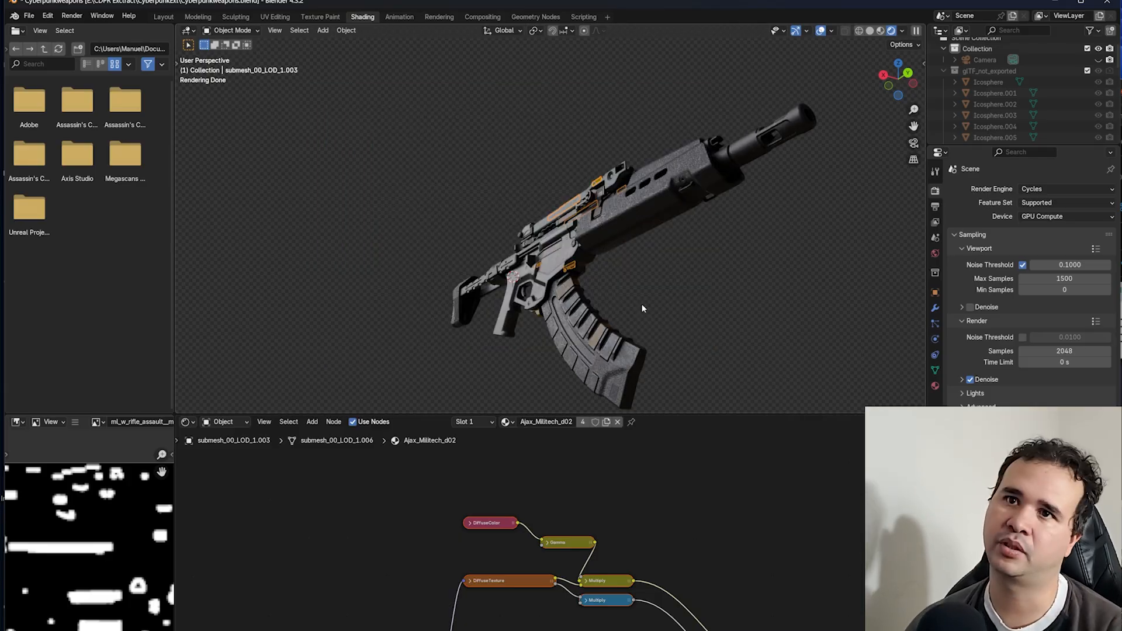
{"action": "scroll", "coordinate": [592, 286], "scroll_direction": "up", "scroll_amount": 3}
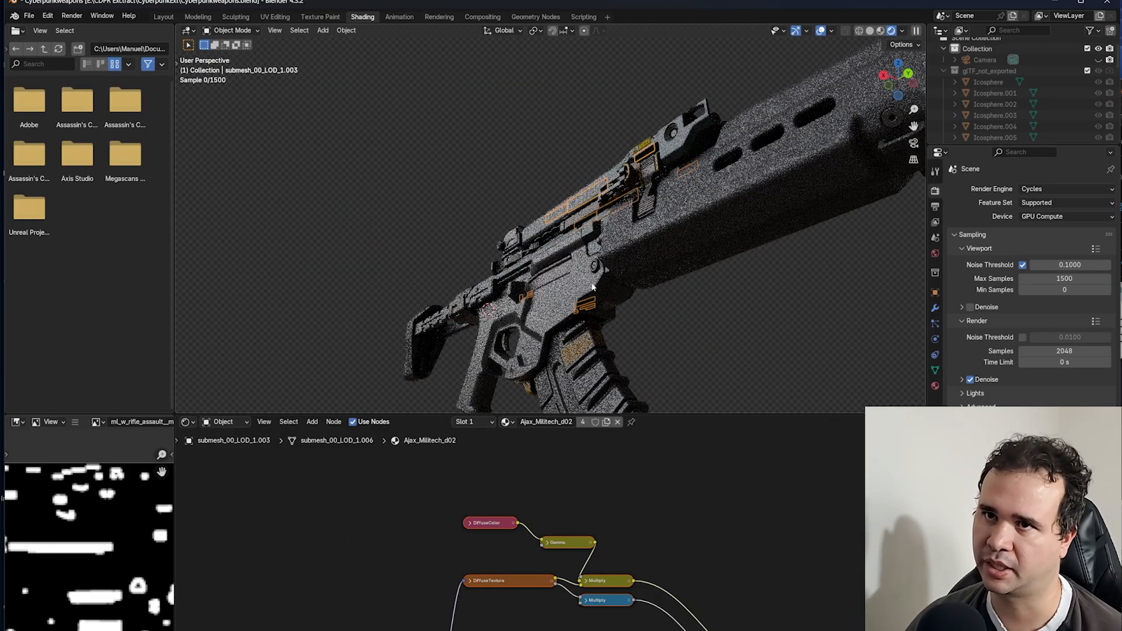
{"action": "mouse_move", "coordinate": [593, 287]}
{"action": "middle_mouse_down"}
{"action": "mouse_move", "coordinate": [703, 325]}
{"action": "mouse_move", "coordinate": [553, 258]}
{"action": "mouse_move", "coordinate": [536, 272]}
{"action": "mouse_move", "coordinate": [648, 270]}
{"action": "mouse_move", "coordinate": [534, 257]}
{"action": "mouse_move", "coordinate": [570, 288]}
{"action": "middle_mouse_up"}
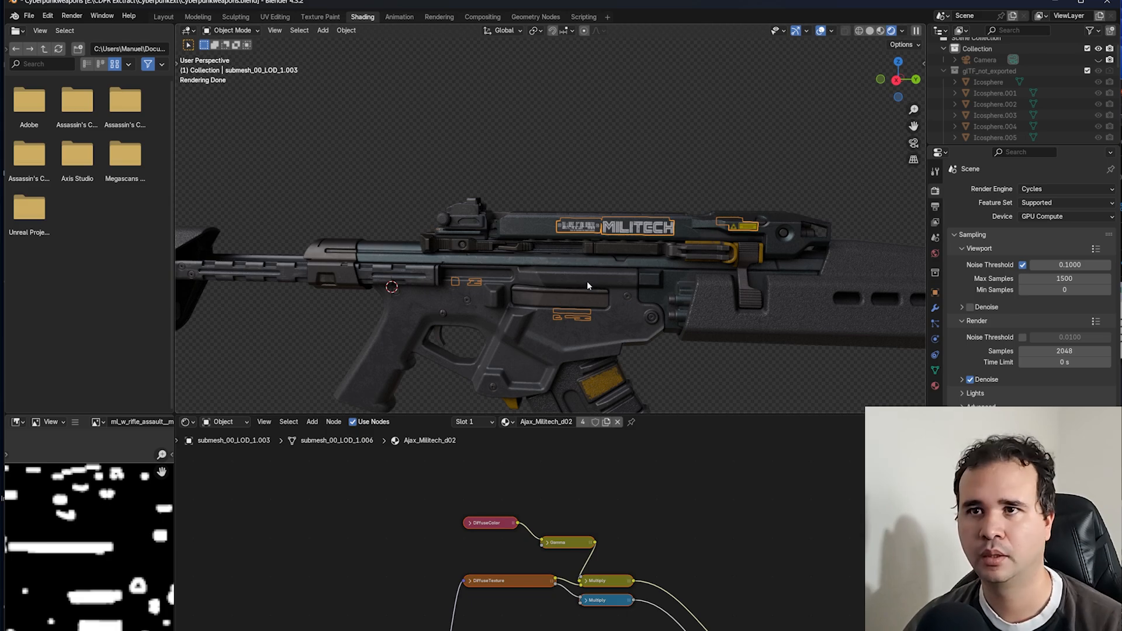
{"action": "middle_click_drag", "start_coordinate": [587, 282], "coordinate": [587, 311]}
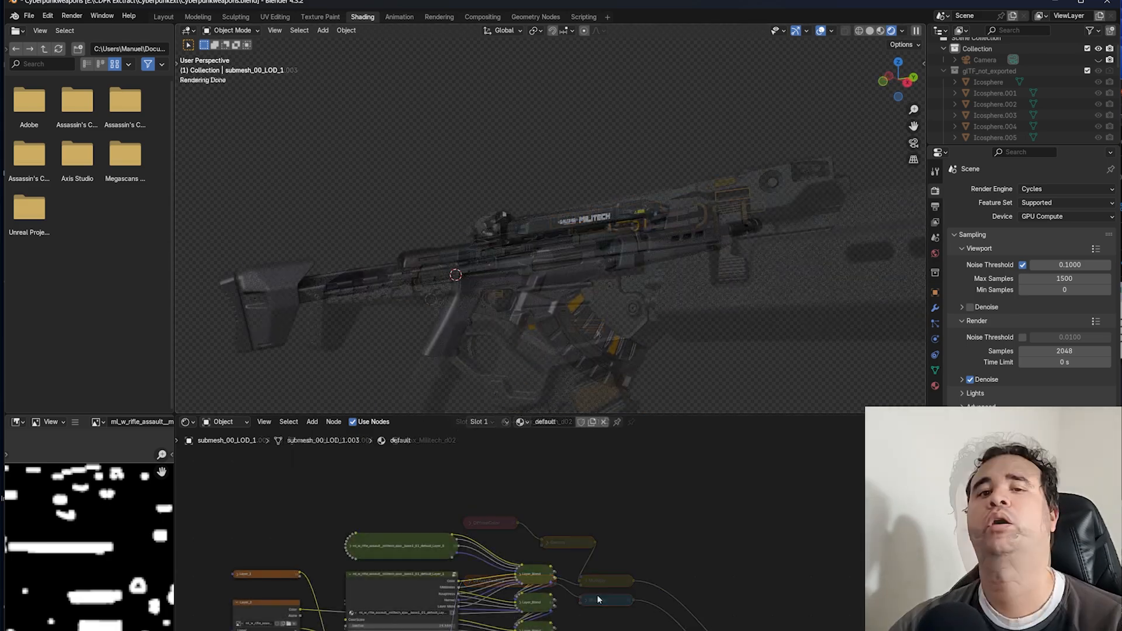